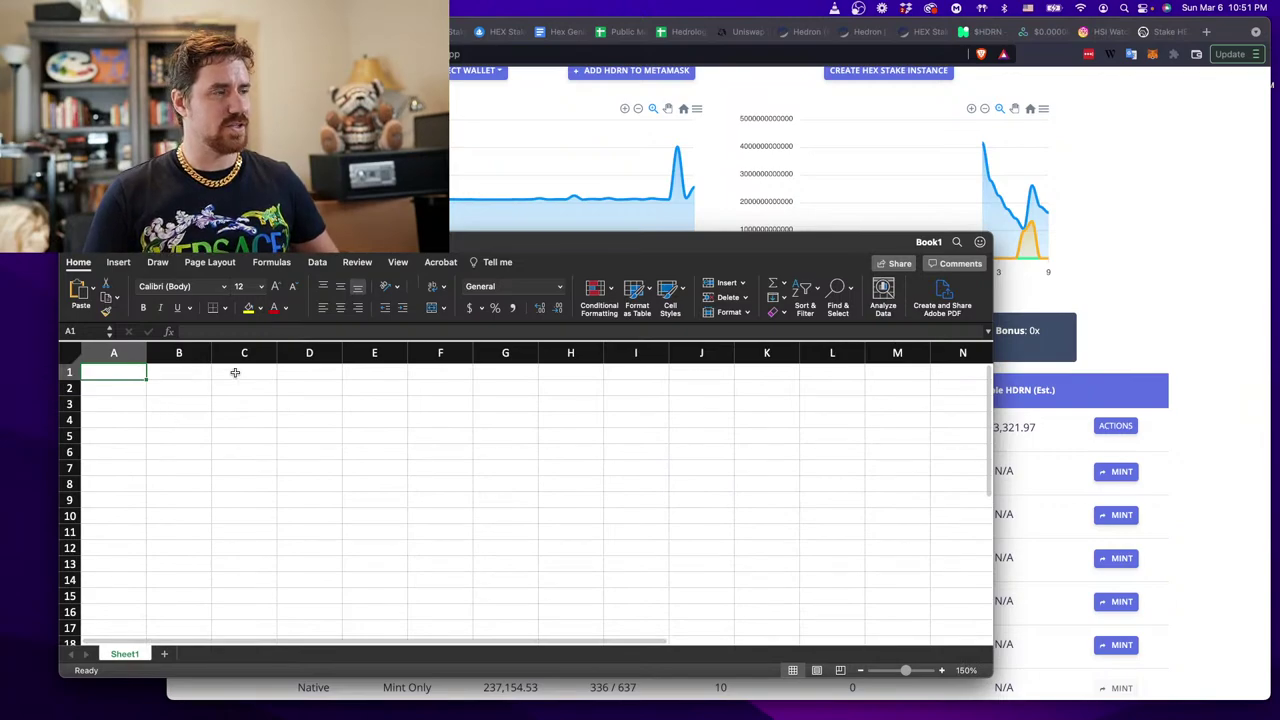
Enter the label HDRN Price in A1 and the value 0.00000104 in B1.
{"action": "type", "text": "HDRN Pric"}
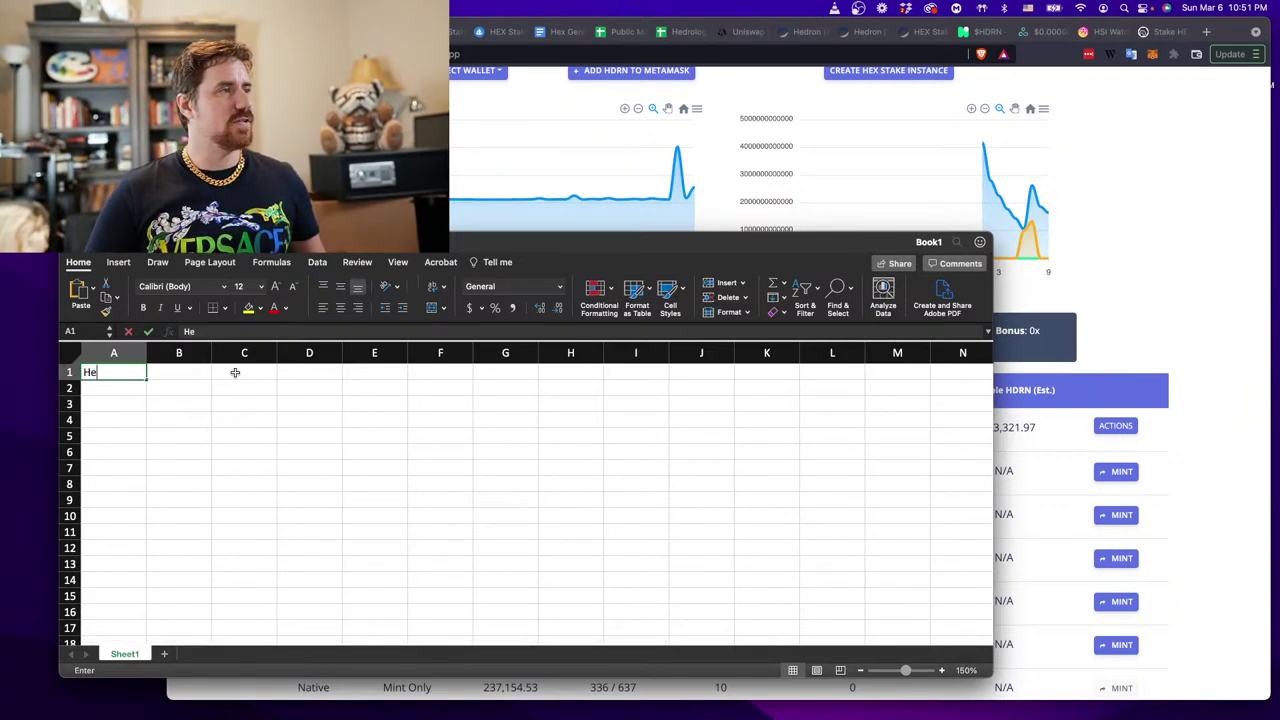
{"action": "type", "text": "e"}
{"action": "key", "text": "Return"}
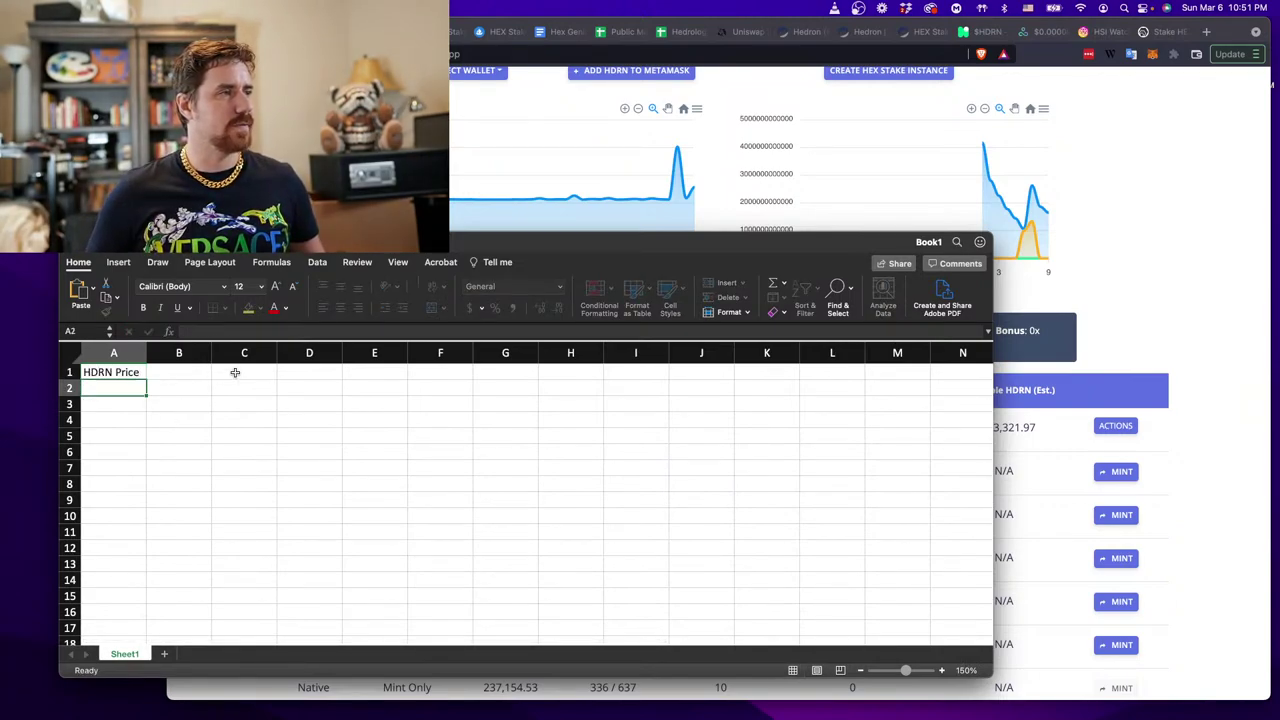
{"action": "key", "text": "Up"}
{"action": "key", "text": "Right"}
{"action": "type", "text": "0.0"}
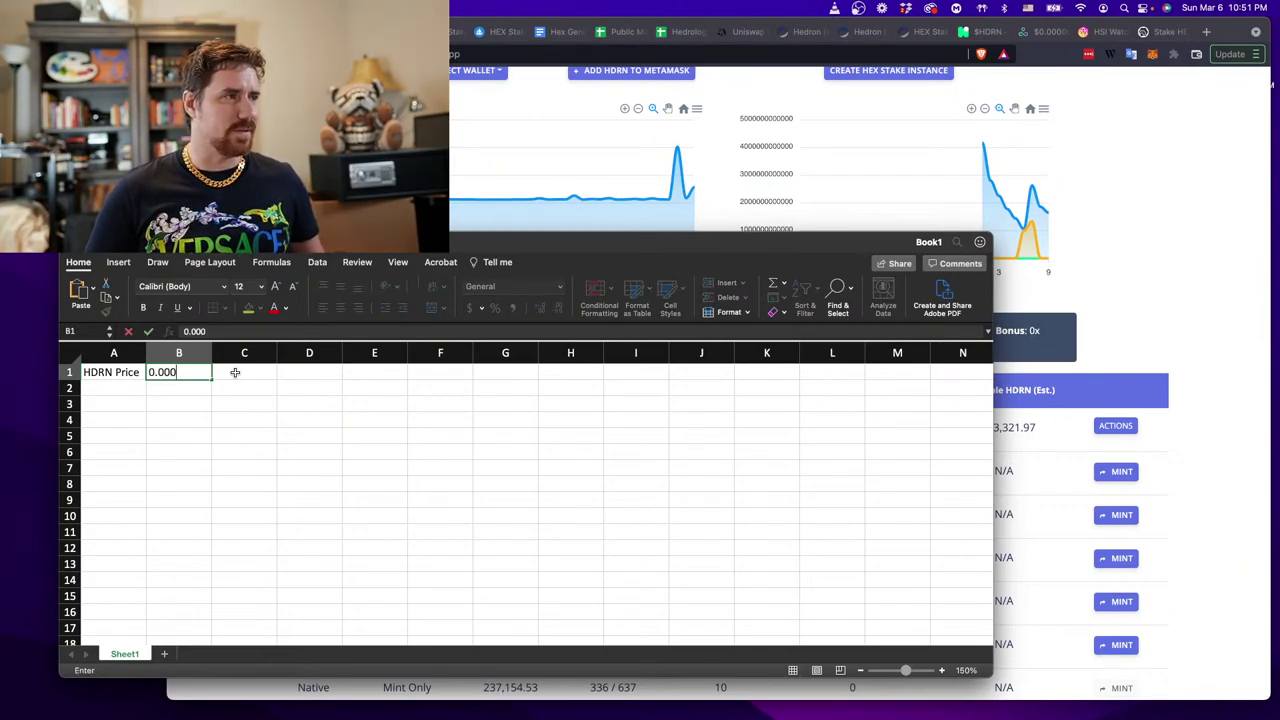
{"action": "type", "text": "0000103"}
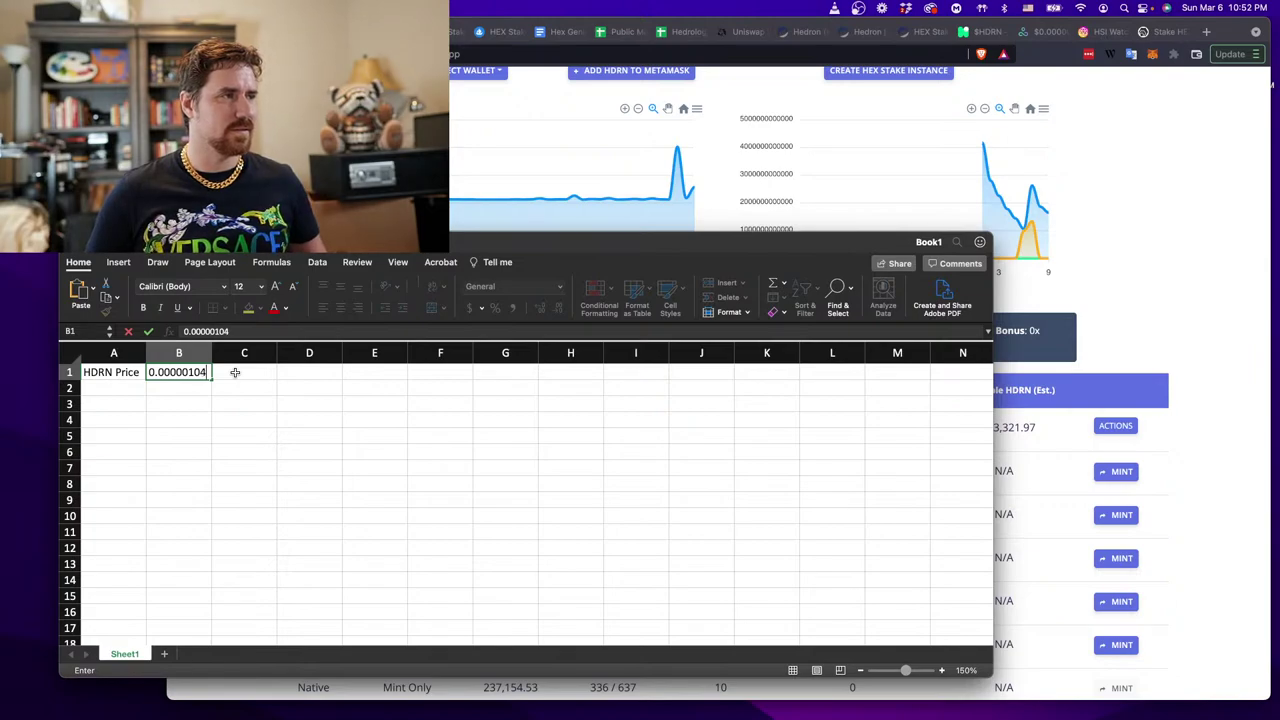
{"action": "key", "text": "Return"}
Format the HDRN price in B1 as dollar accounting with eight decimals and widen column B to fit it.
{"action": "key", "text": "Up"}
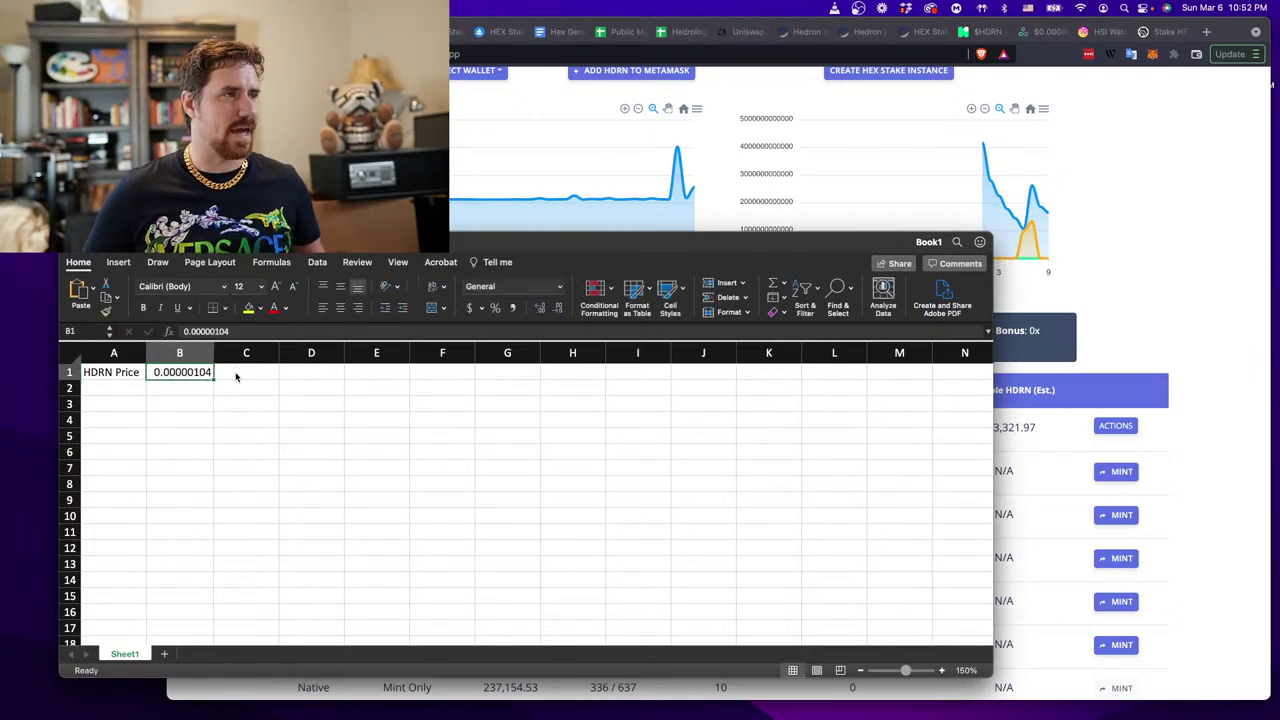
{"action": "left_click", "coordinate": [469, 308]}
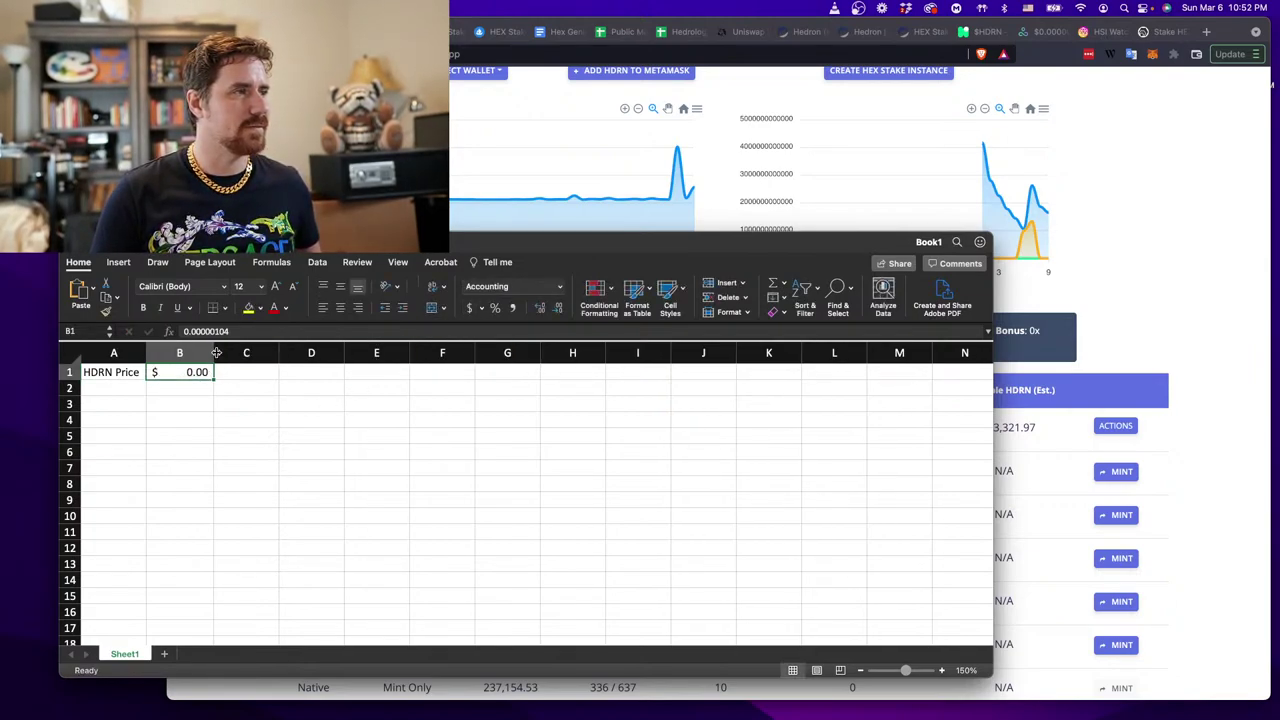
{"action": "left_click_drag", "start_coordinate": [213, 353], "coordinate": [330, 353]}
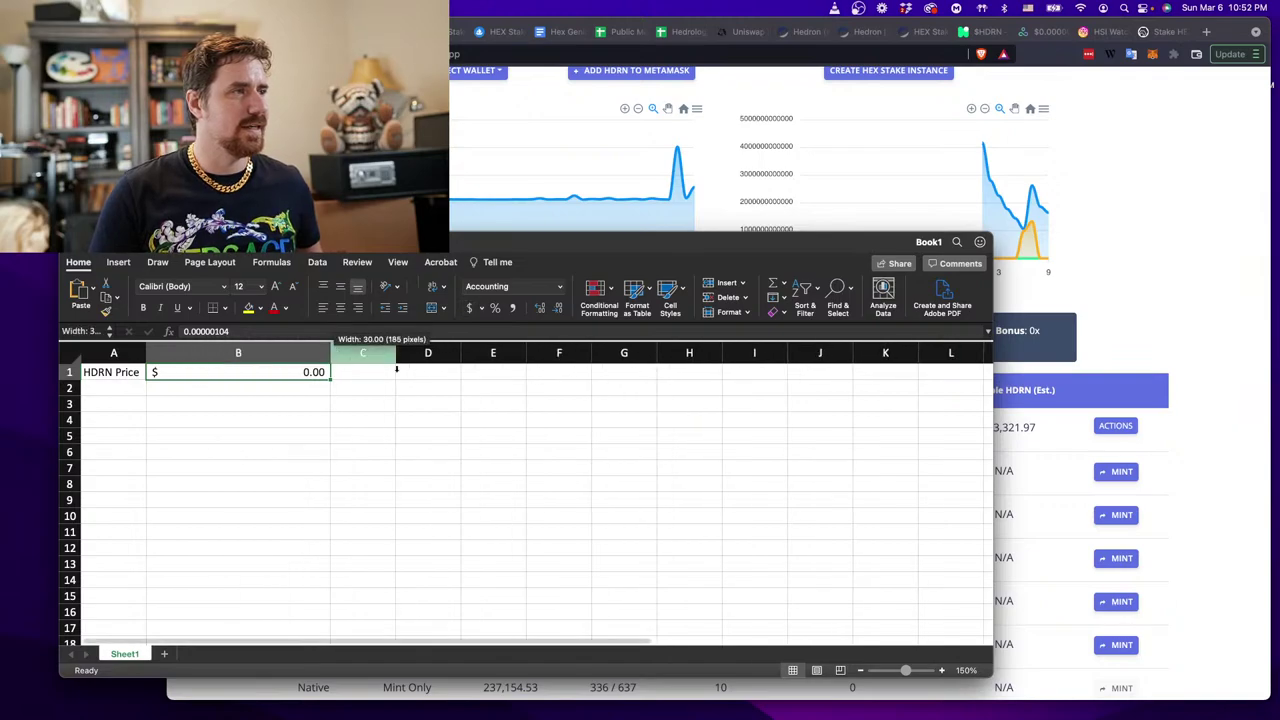
{"action": "left_click", "coordinate": [541, 310]}
{"action": "left_click", "coordinate": [541, 310]}
{"action": "left_click", "coordinate": [541, 310]}
{"action": "left_click", "coordinate": [541, 310]}
{"action": "left_click", "coordinate": [541, 310]}
{"action": "left_click", "coordinate": [541, 310]}
{"action": "left_click", "coordinate": [541, 310]}
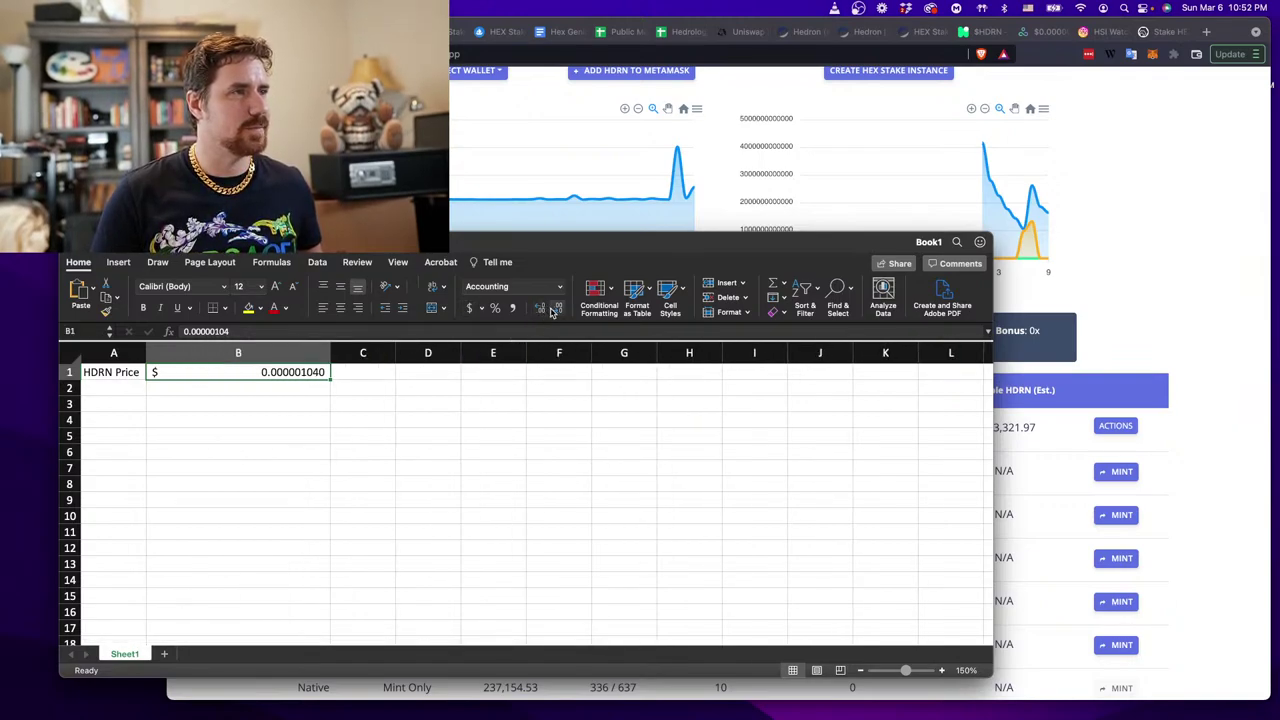
{"action": "left_click", "coordinate": [557, 310]}
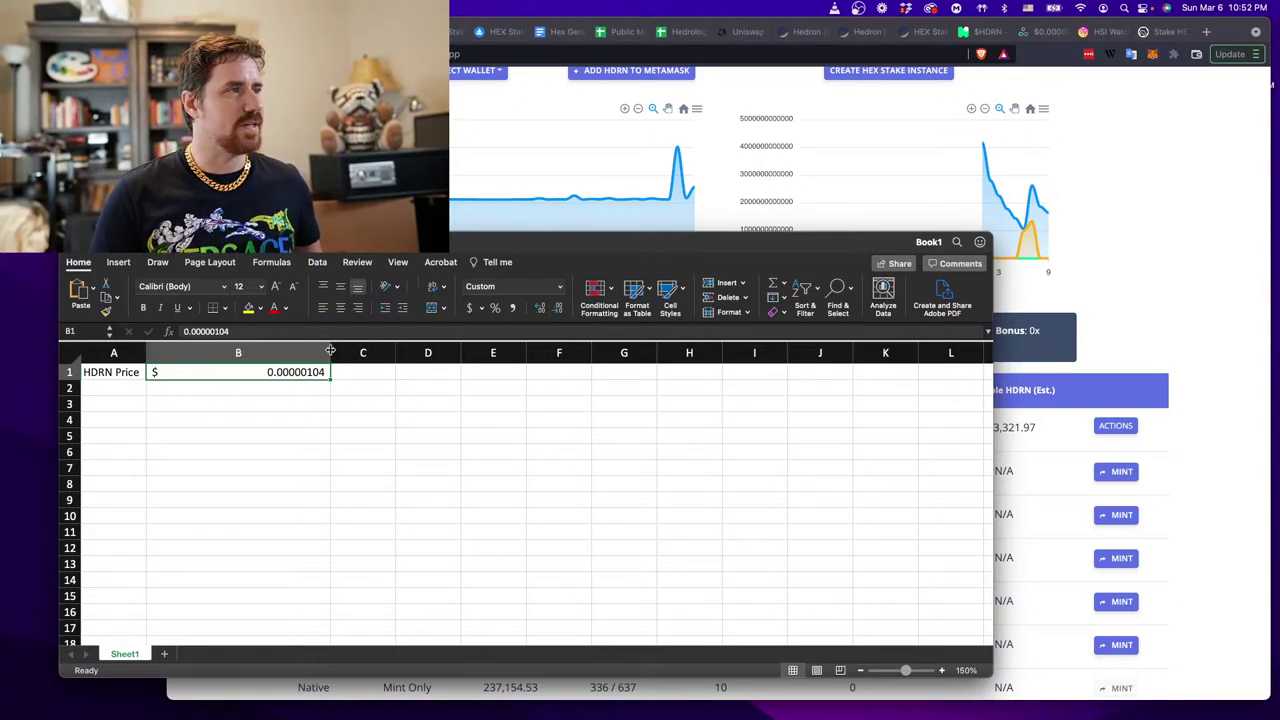
{"action": "left_click_drag", "start_coordinate": [331, 352], "coordinate": [305, 351]}
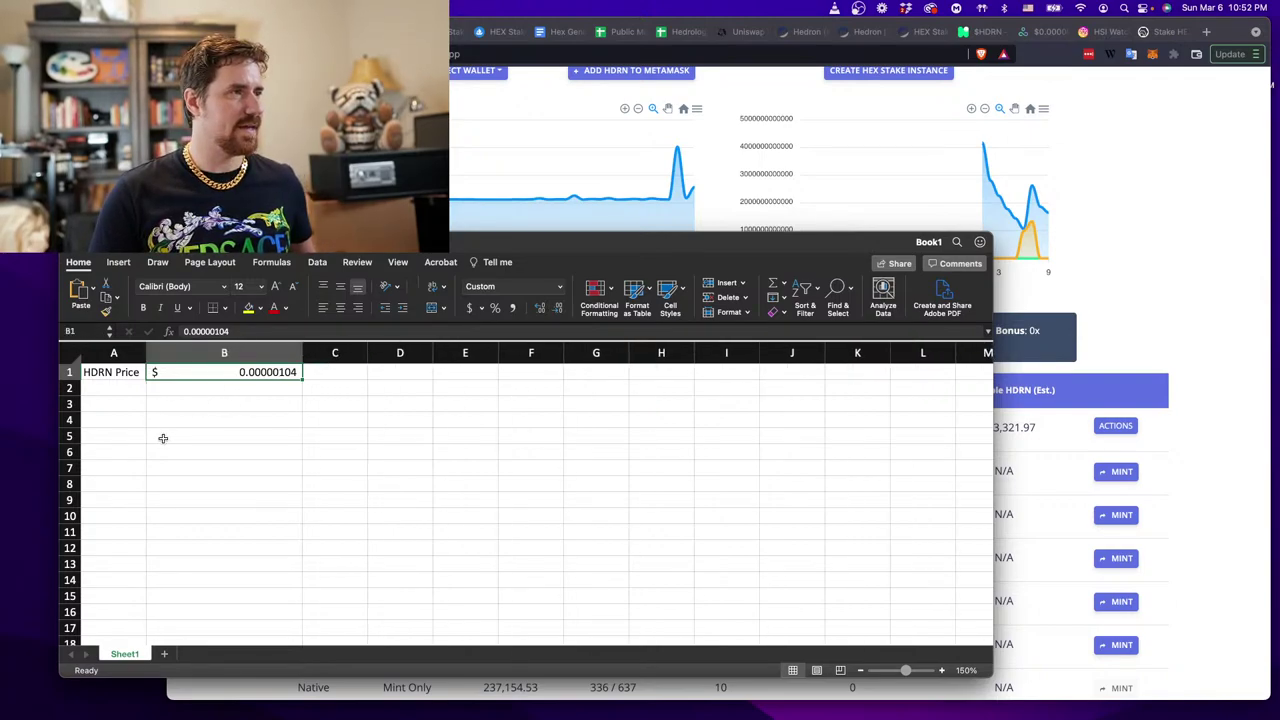
Enlarge the sheet view and enter the label HSI Borrow in A3.
{"action": "scroll", "coordinate": [163, 438], "scroll_direction": "up", "scroll_amount": 2}
{"action": "scroll", "coordinate": [163, 438], "scroll_direction": "up", "scroll_amount": 5}
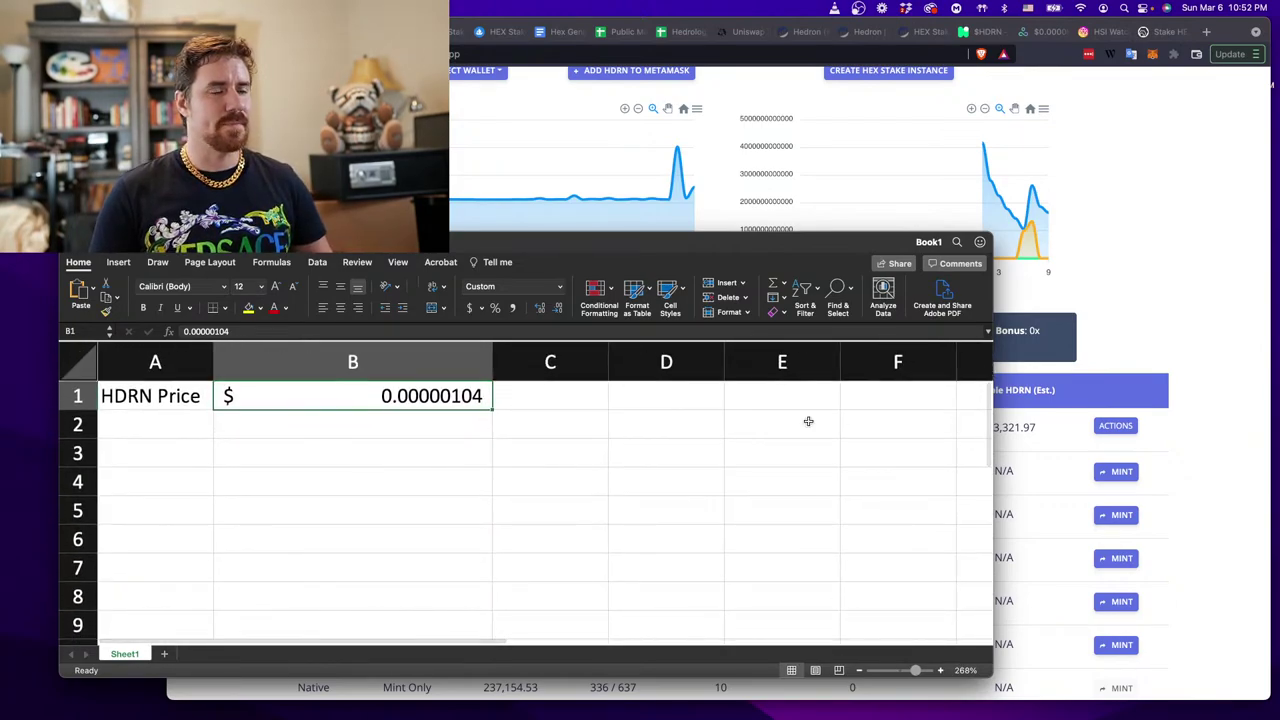
{"action": "left_click", "coordinate": [175, 454]}
{"action": "type", "text": "HIS Borrow"}
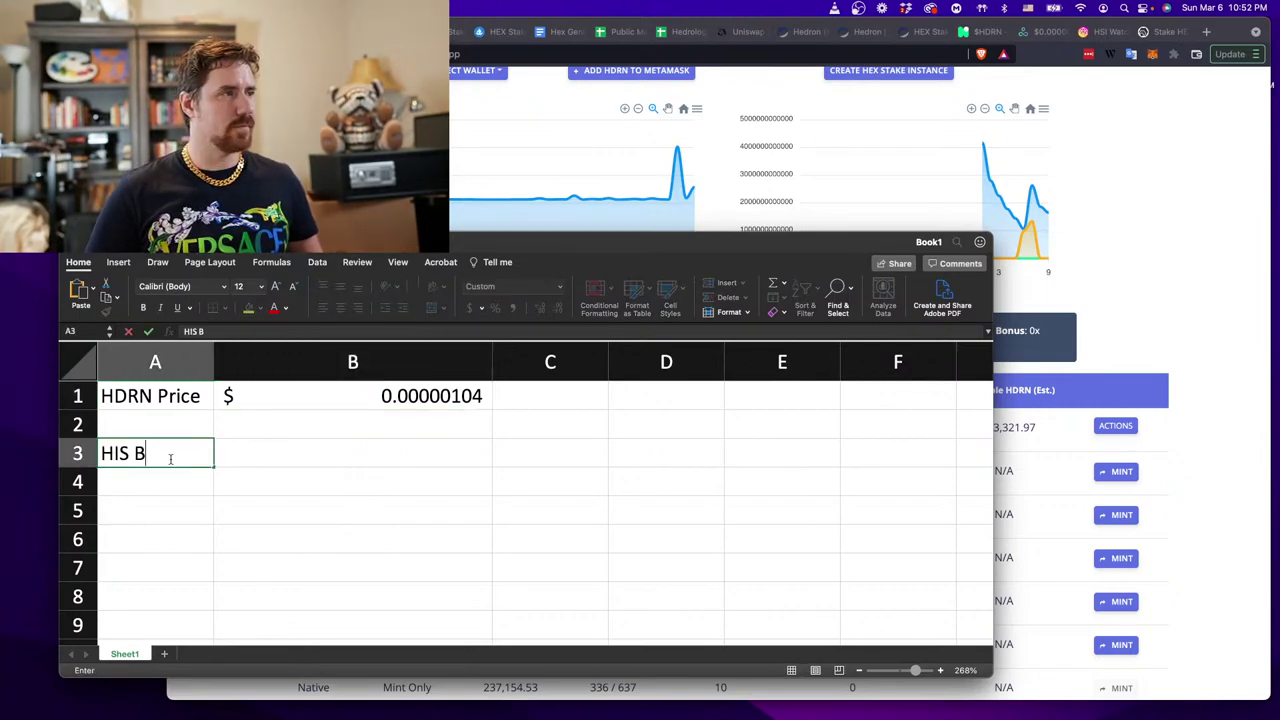
{"action": "key", "text": "Return"}
{"action": "left_click", "coordinate": [170, 456]}
{"action": "type", "text": "HSI Borrow"}
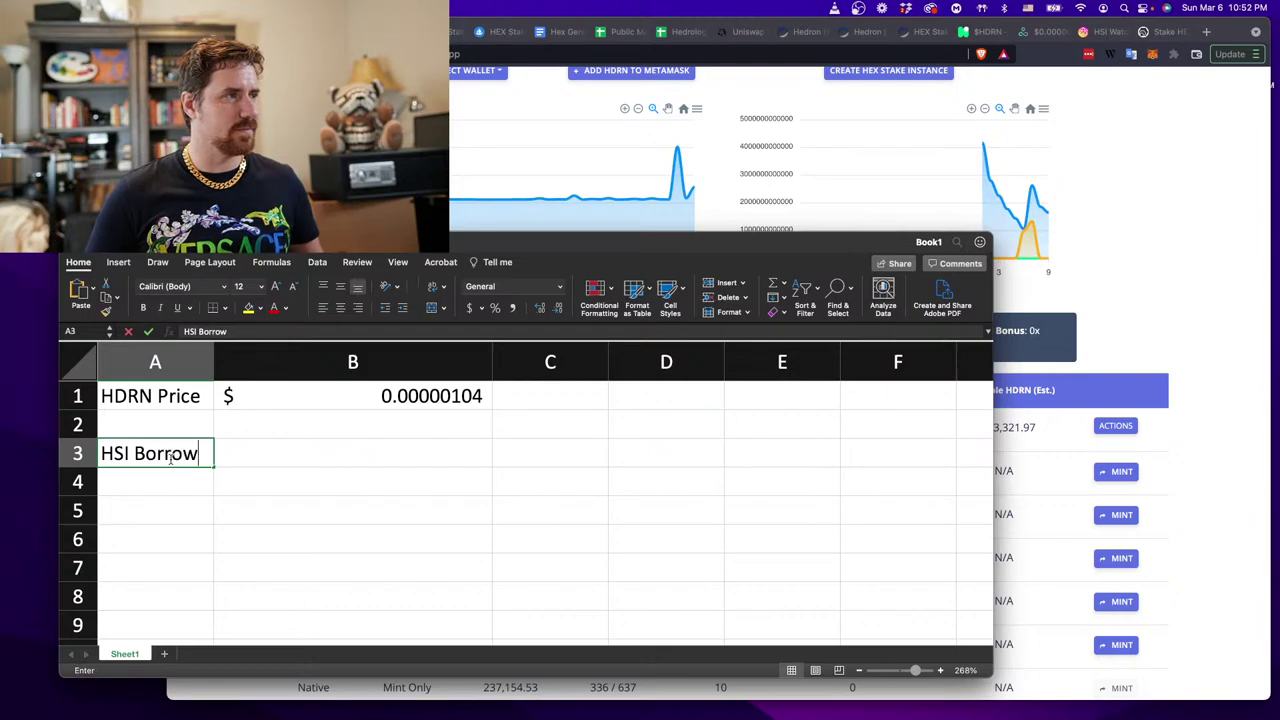
{"action": "key", "text": "Return"}
Switch to the Hedron page in the browser and copy the instanced stake's borrowable HDRN amount.
{"action": "key", "text": "Up"}
{"action": "key", "text": "Right"}
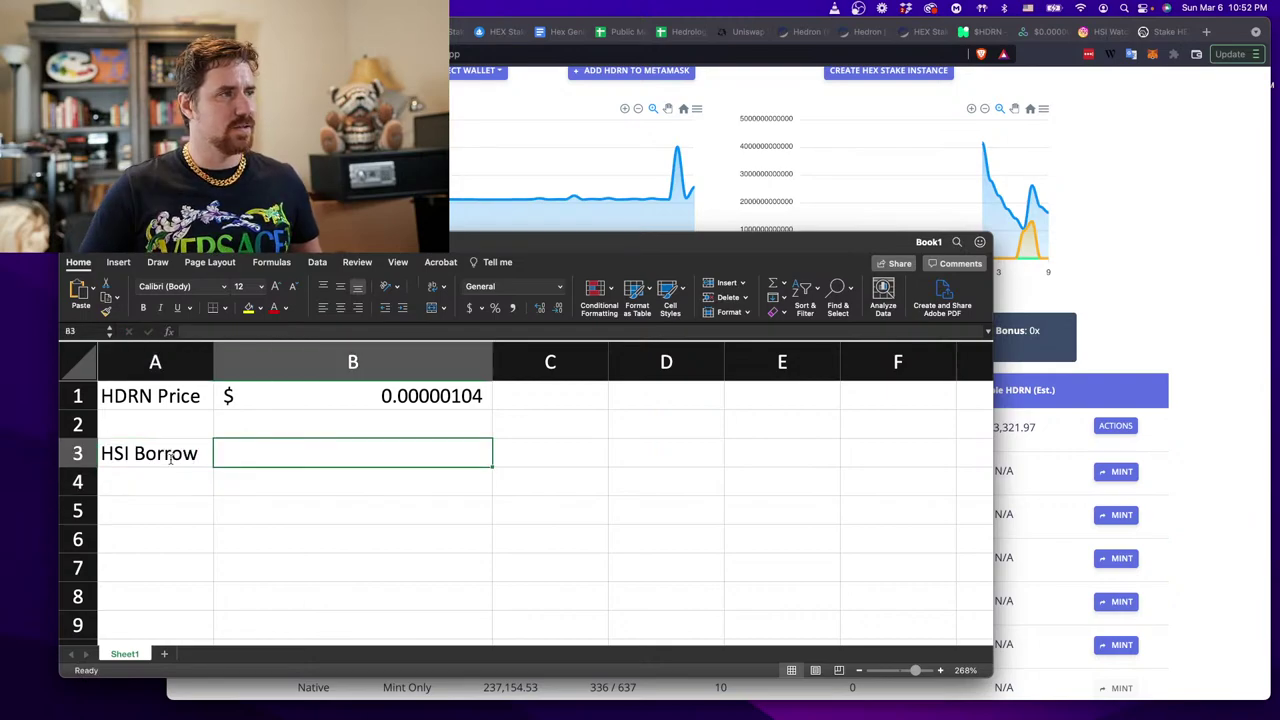
{"action": "left_click", "coordinate": [1140, 356]}
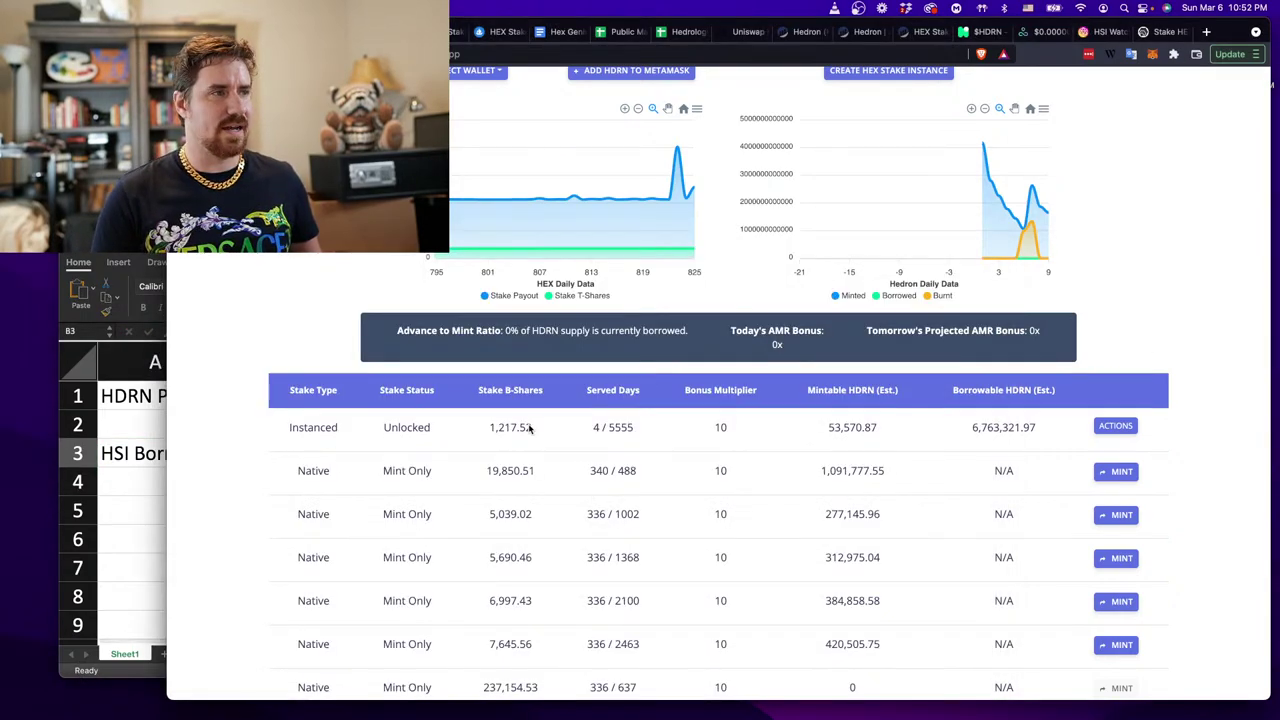
{"action": "left_click_drag", "start_coordinate": [489, 427], "coordinate": [921, 459]}
{"action": "double_click", "coordinate": [1001, 425]}
{"action": "key", "text": "super+c"}
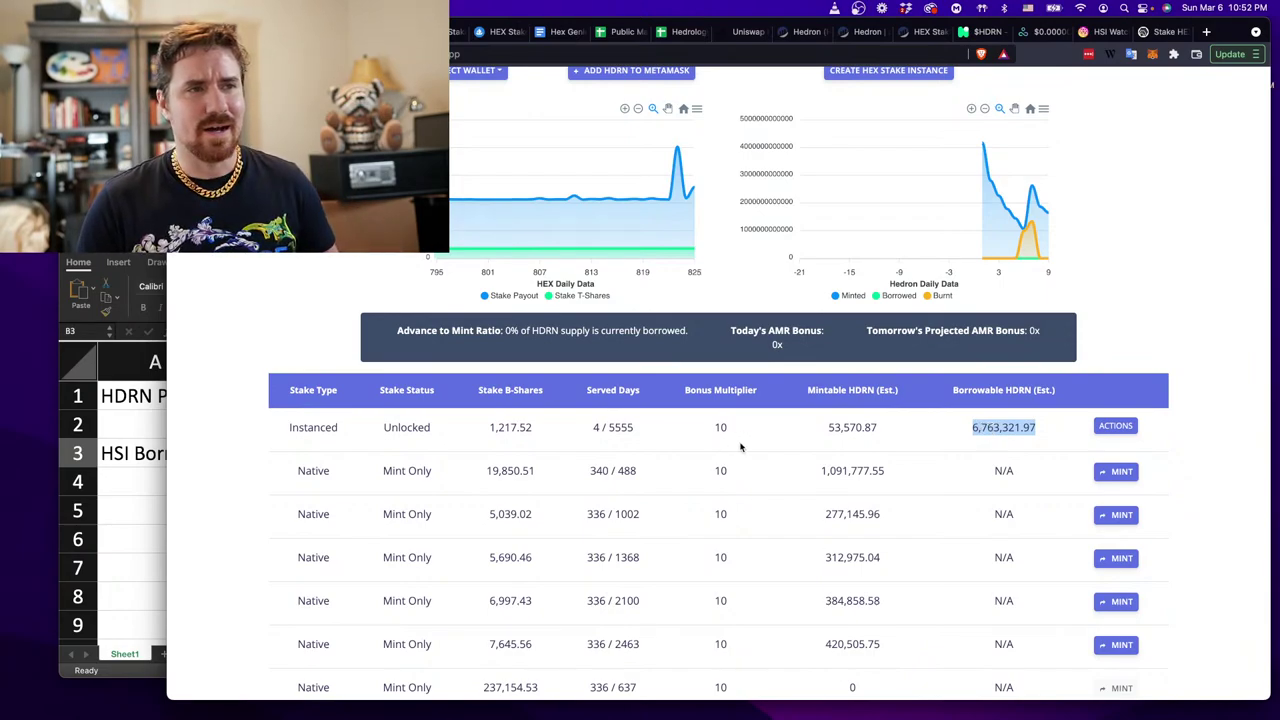
{"action": "left_click", "coordinate": [1115, 426]}
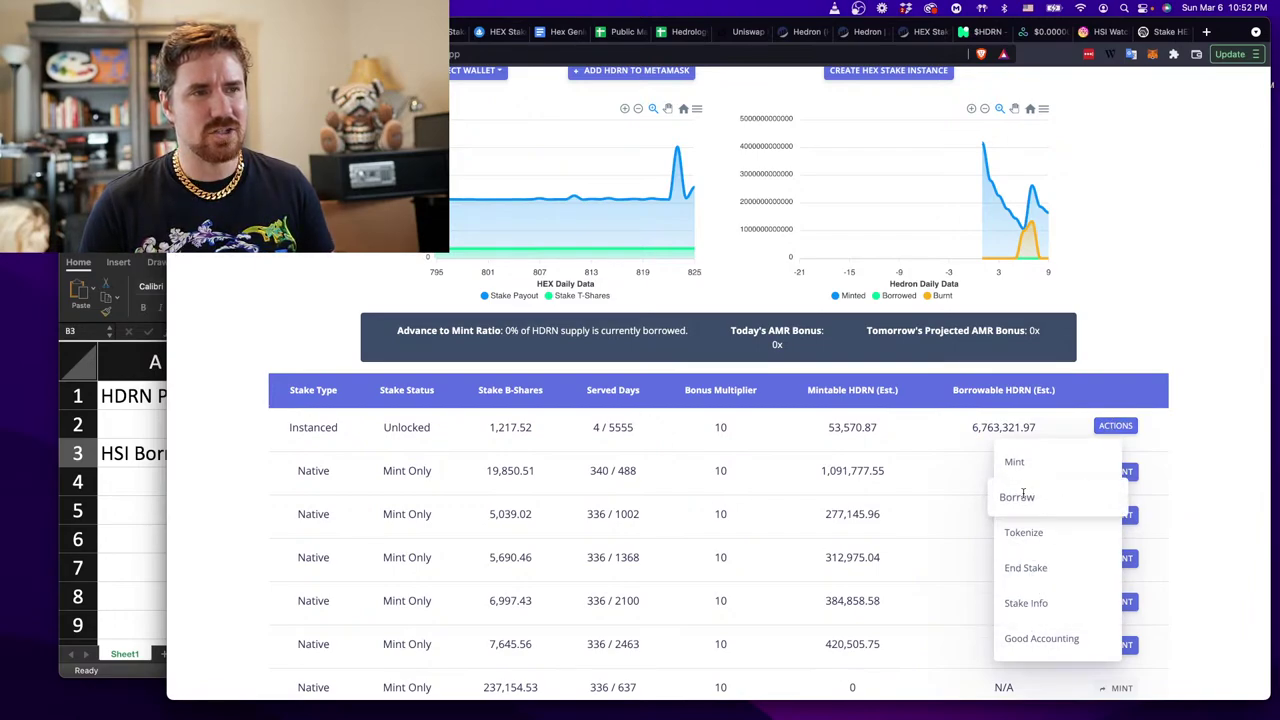
{"action": "left_click", "coordinate": [1144, 334]}
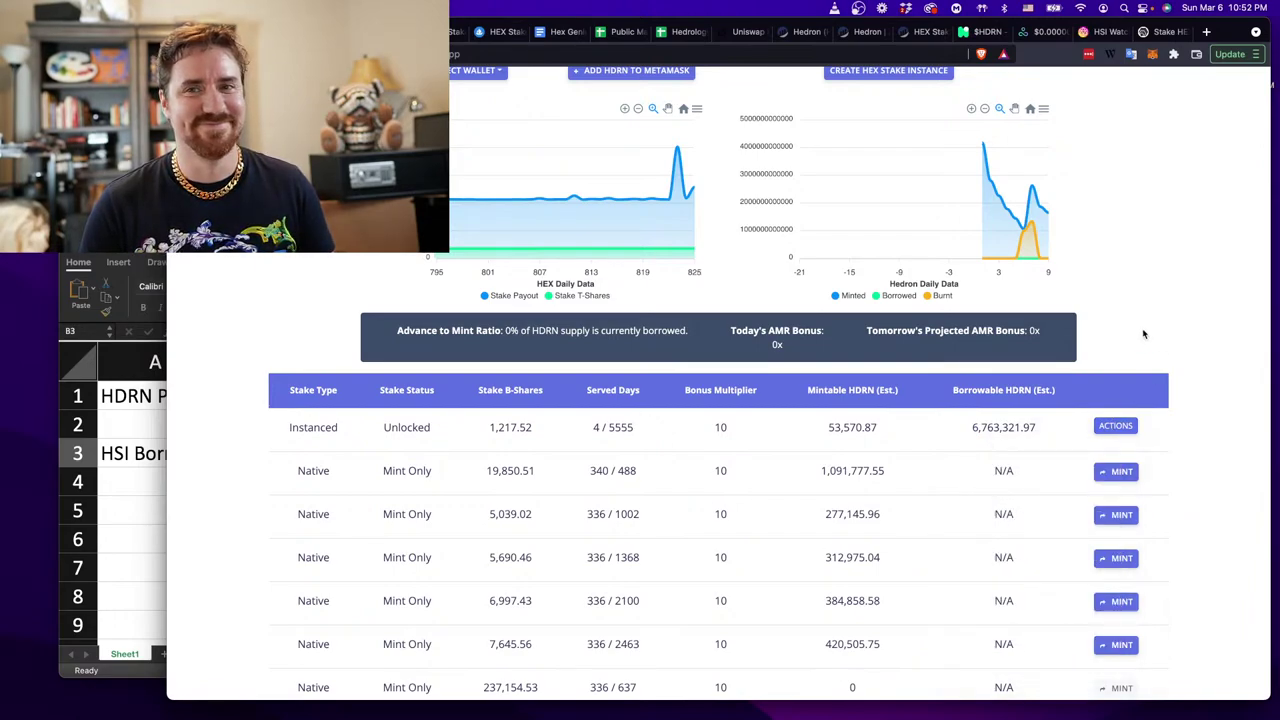
Switch back to Excel, paste 6,763,321.97 into B3 and narrow column B to a width of about 17.
{"action": "left_click", "coordinate": [125, 467]}
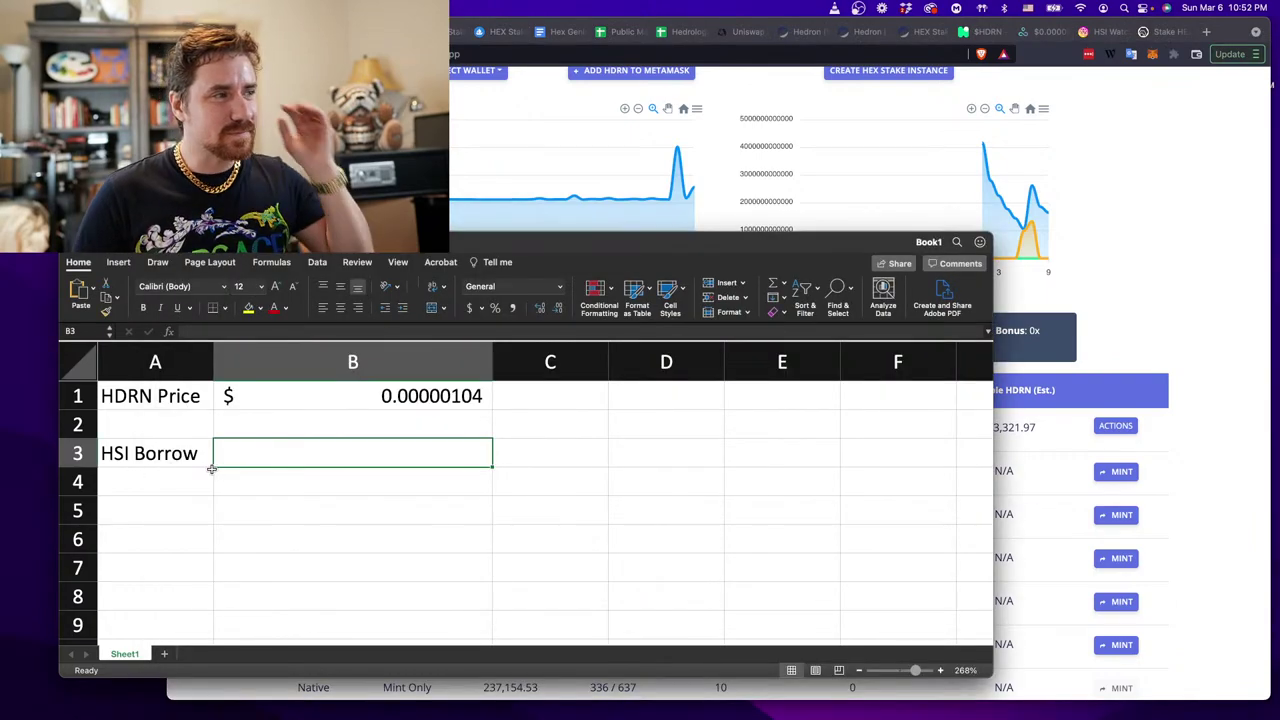
{"action": "double_click", "coordinate": [271, 447]}
{"action": "key", "text": "super+v"}
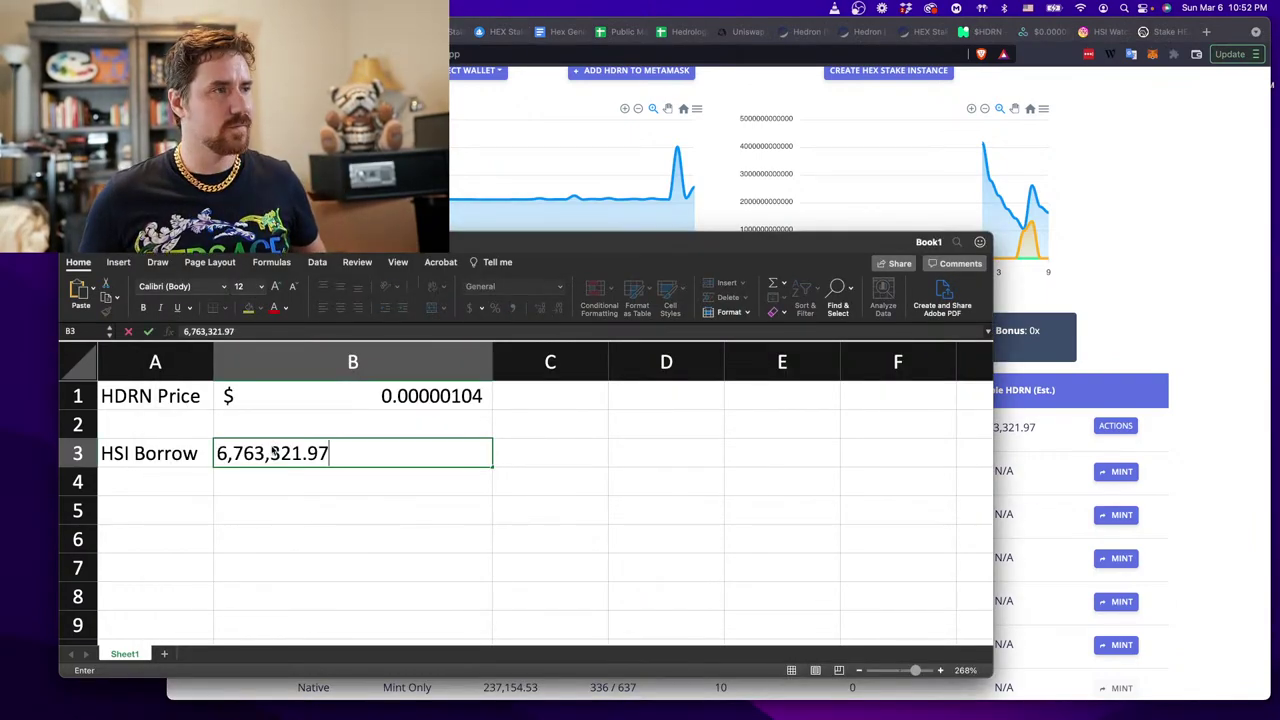
{"action": "key", "text": "Return"}
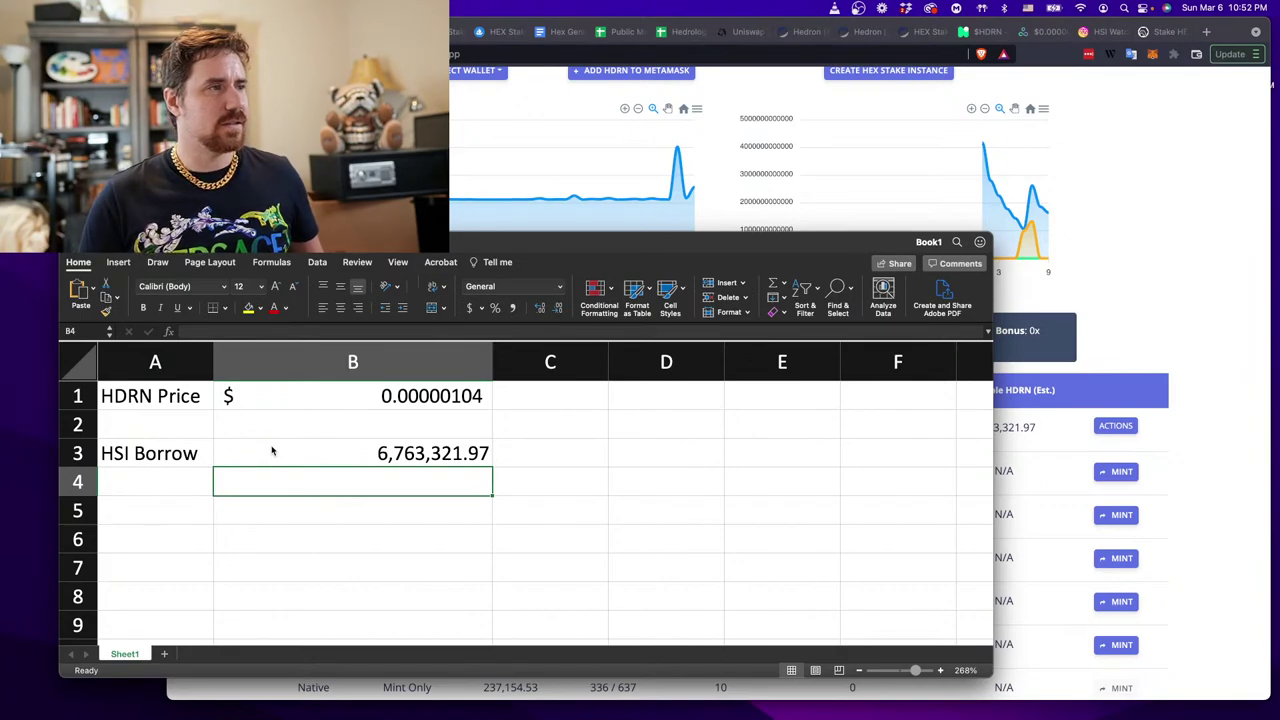
{"action": "left_click_drag", "start_coordinate": [492, 362], "coordinate": [400, 362]}
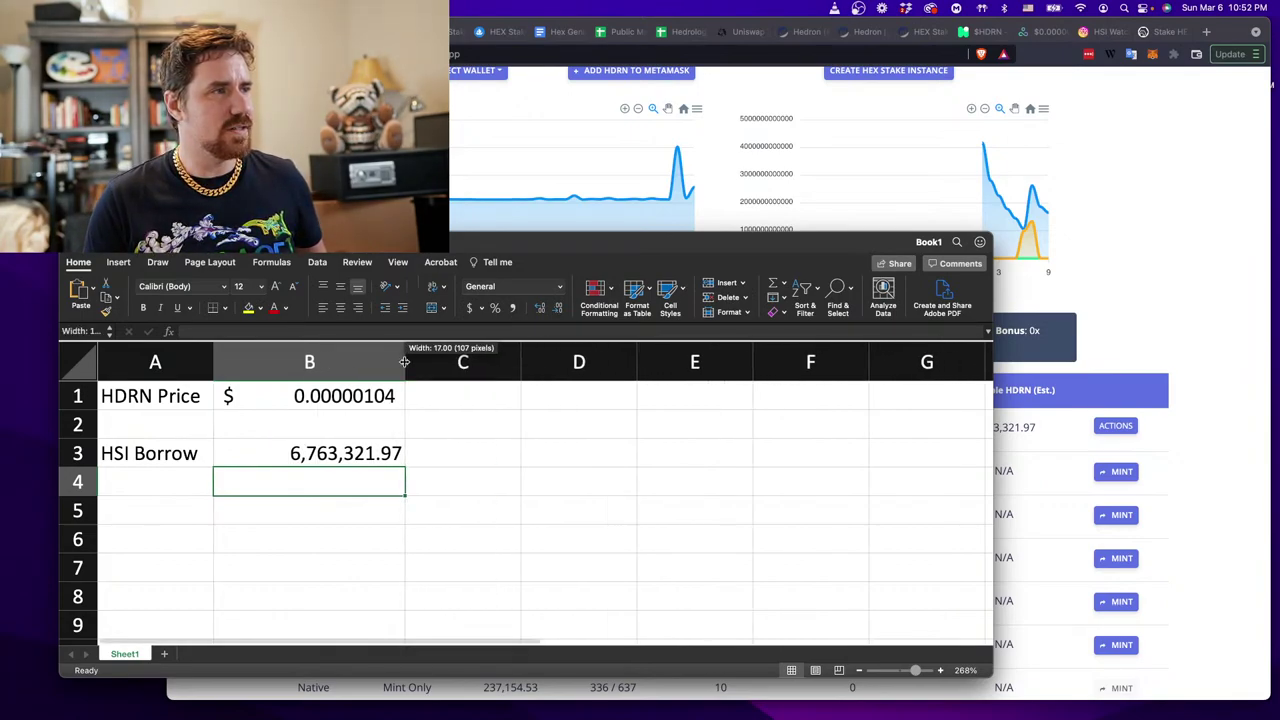
Enter the label Gas Cost in E3, on the HSI Borrow row.
{"action": "left_click", "coordinate": [582, 440]}
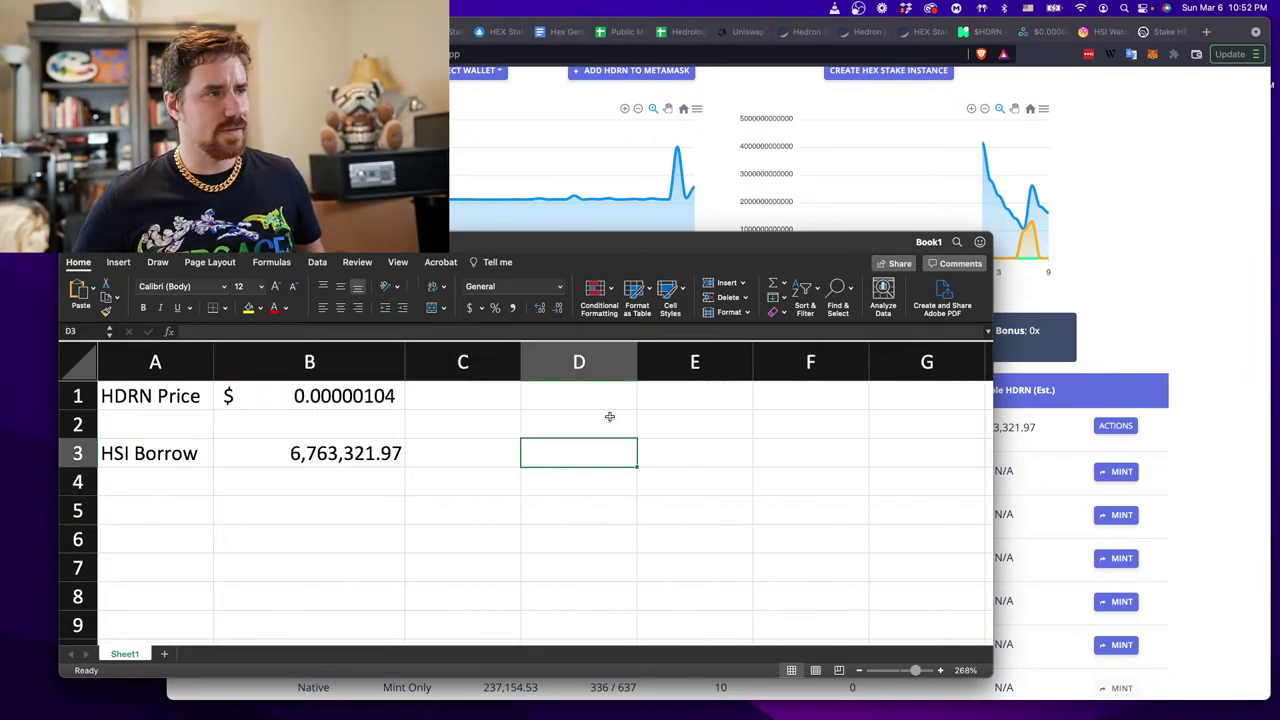
{"action": "key", "text": "Left"}
{"action": "key", "text": "Left"}
{"action": "key", "text": "Left"}
{"action": "key", "text": "Down"}
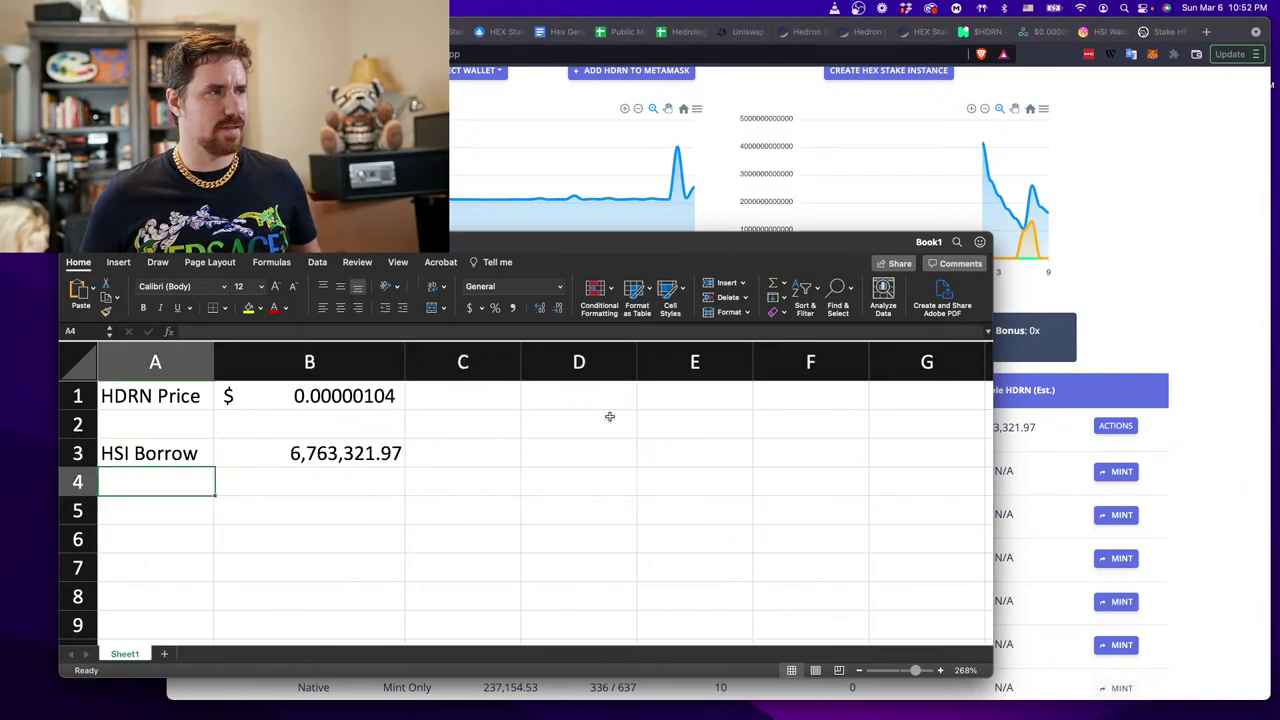
{"action": "key", "text": "Up"}
{"action": "key", "text": "Right"}
{"action": "key", "text": "Right"}
{"action": "key", "text": "Right"}
{"action": "key", "text": "Right"}
{"action": "type", "text": "Gas Cost"}
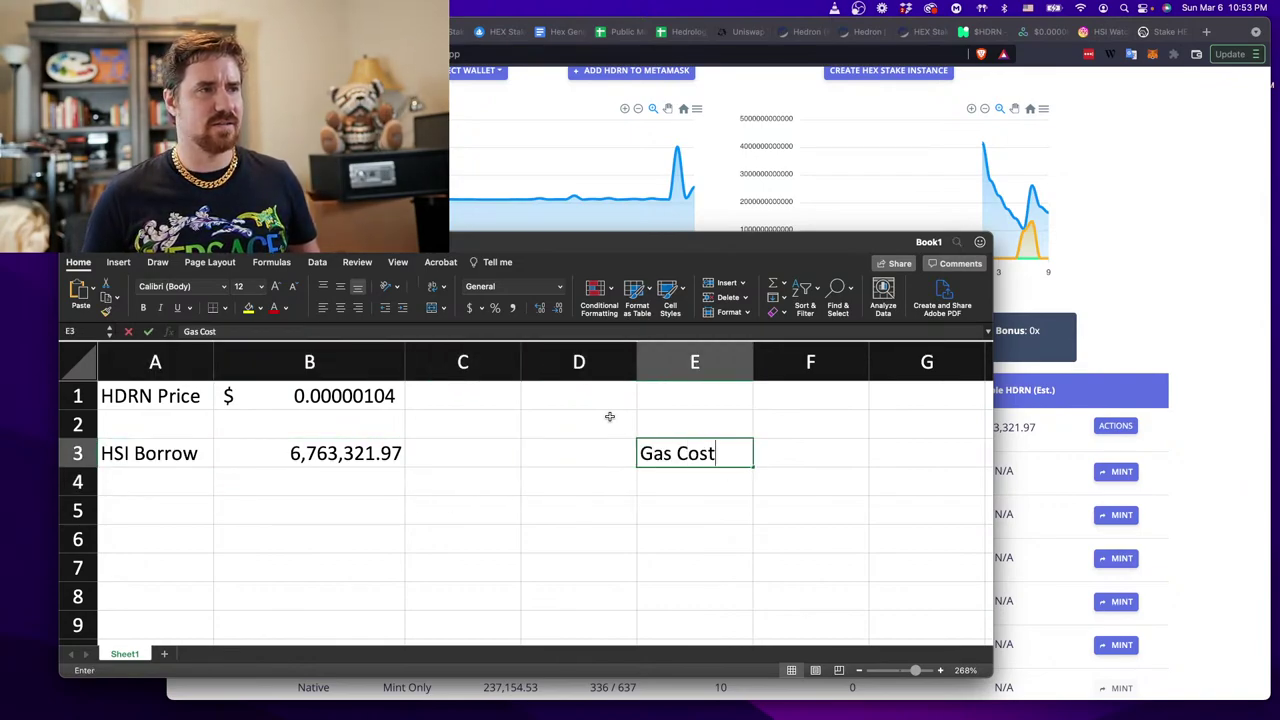
Enter 100 in D3 beside the Gas Cost label and format it as dollar accounting.
{"action": "key", "text": "Left"}
{"action": "type", "text": "100"}
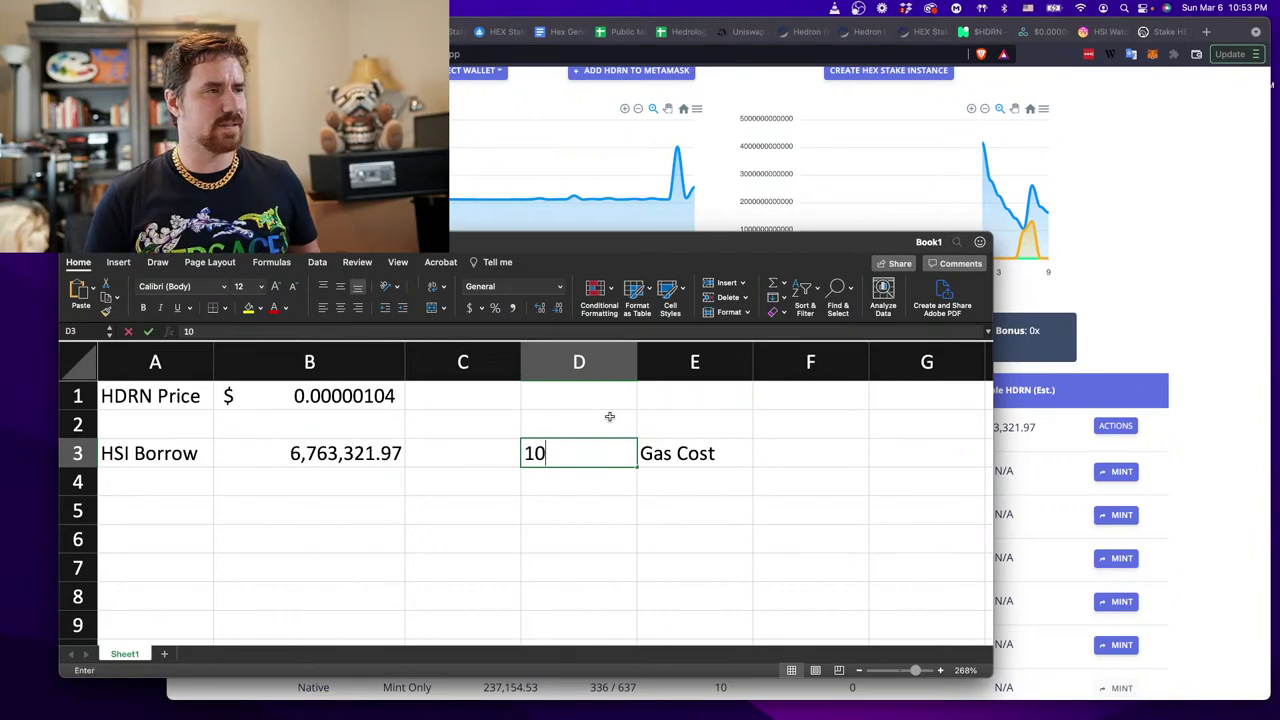
{"action": "key", "text": "Return"}
{"action": "key", "text": "Up"}
{"action": "key", "text": "Right"}
{"action": "key", "text": "Left"}
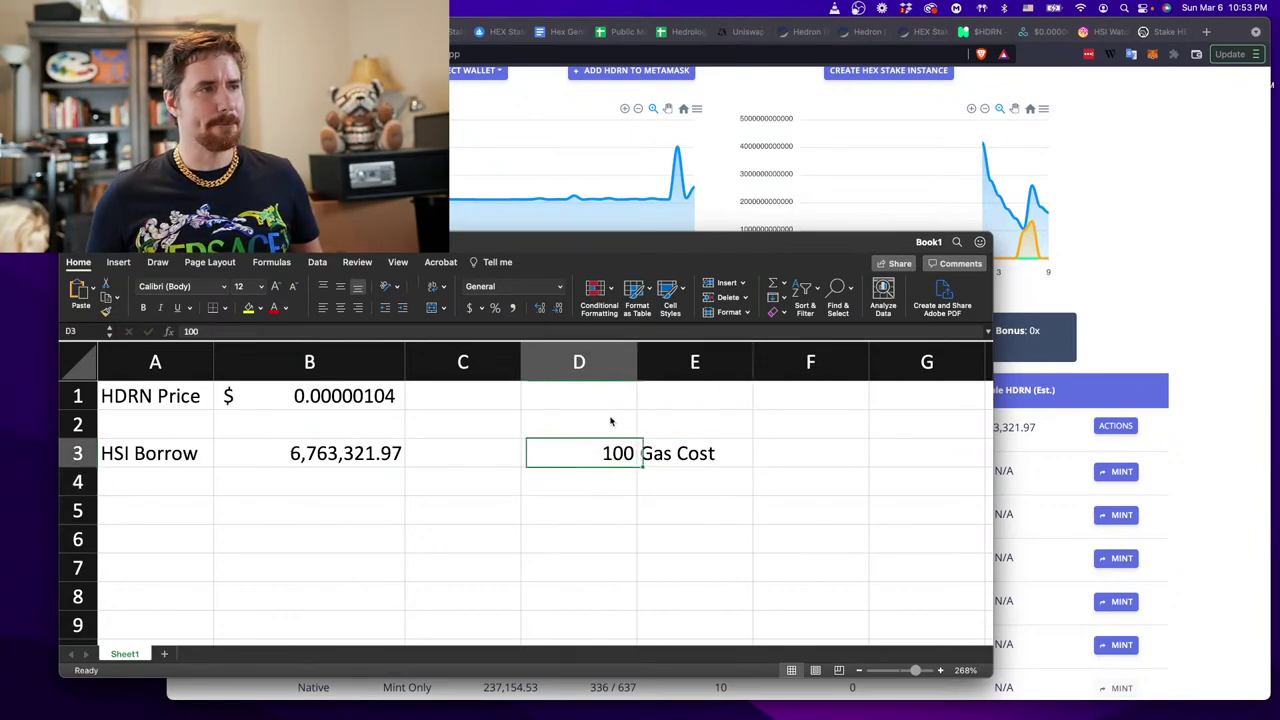
{"action": "left_click", "coordinate": [473, 308]}
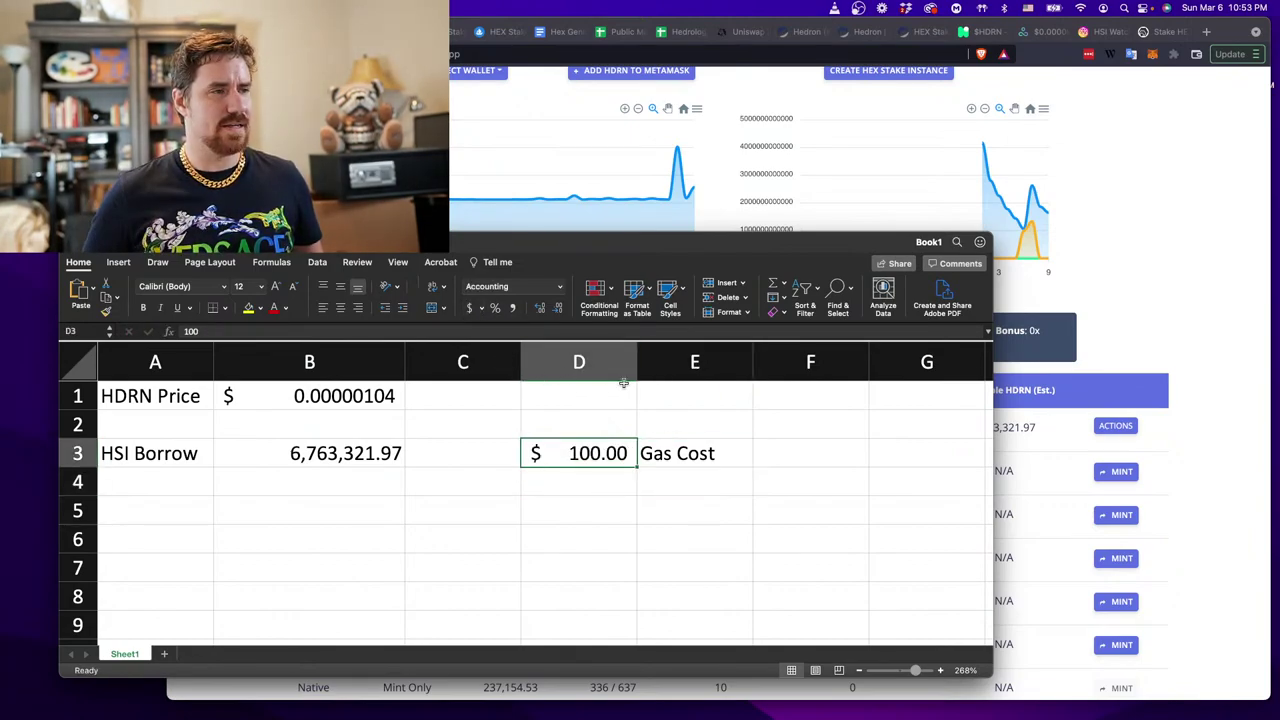
Enter the label HEX Value in E4 and the amount 1000 beside it in D4.
{"action": "key", "text": "Down"}
{"action": "key", "text": "Right"}
{"action": "type", "text": "HEX Value"}
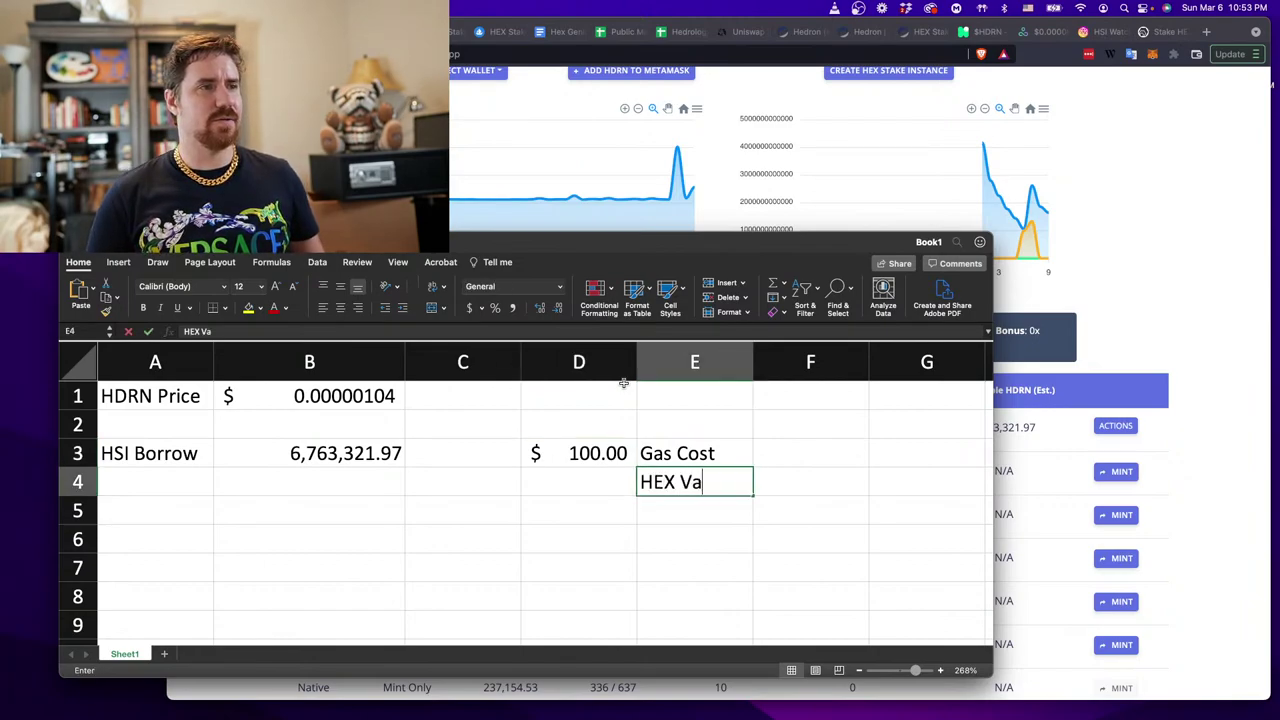
{"action": "key", "text": "Return"}
{"action": "key", "text": "Up"}
{"action": "key", "text": "Left"}
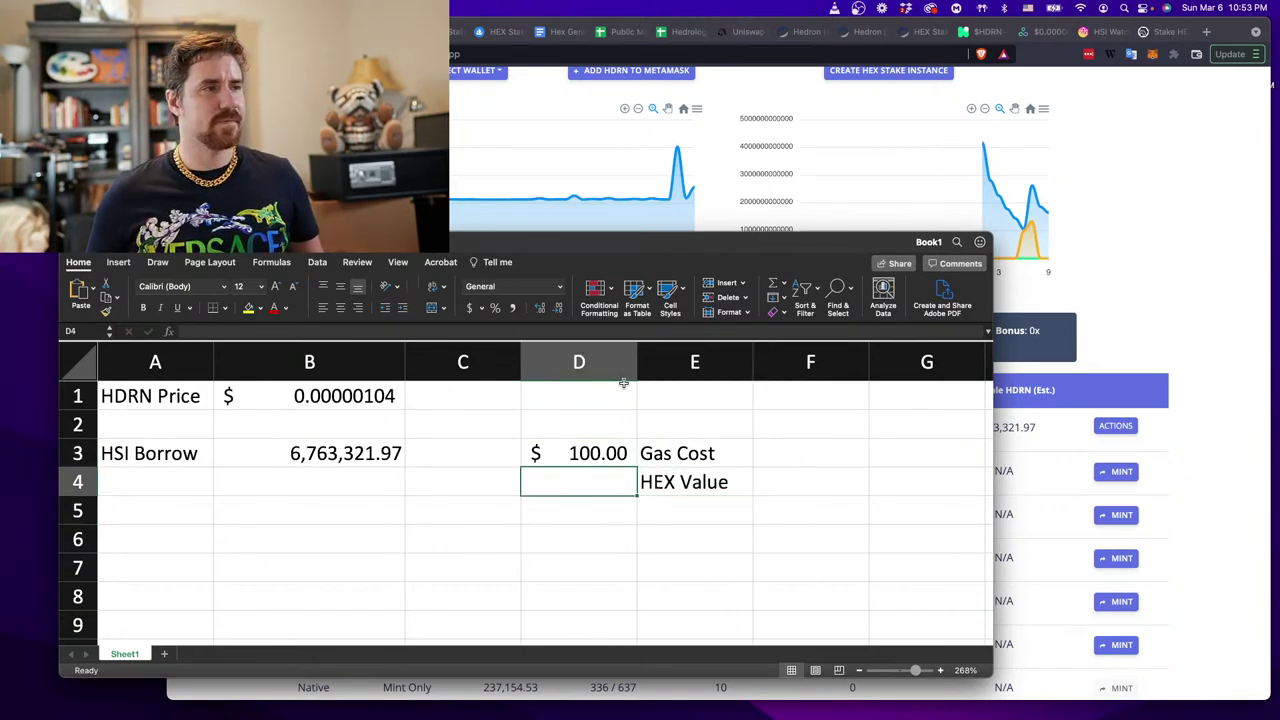
{"action": "type", "text": "1000"}
{"action": "key", "text": "Return"}
Apply the dollar accounting format to cells D4 through D7.
{"action": "key", "text": "Up"}
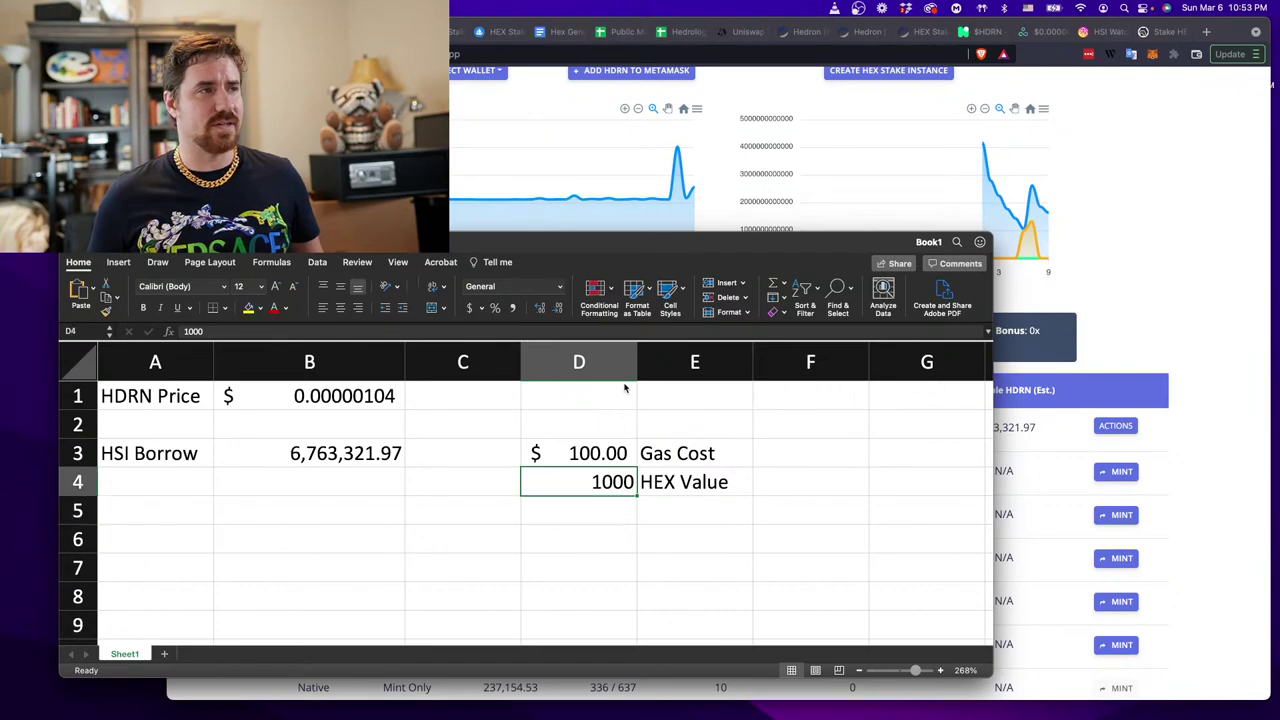
{"action": "key", "text": "shift+Down"}
{"action": "key", "text": "shift+Down"}
{"action": "key", "text": "shift+Down"}
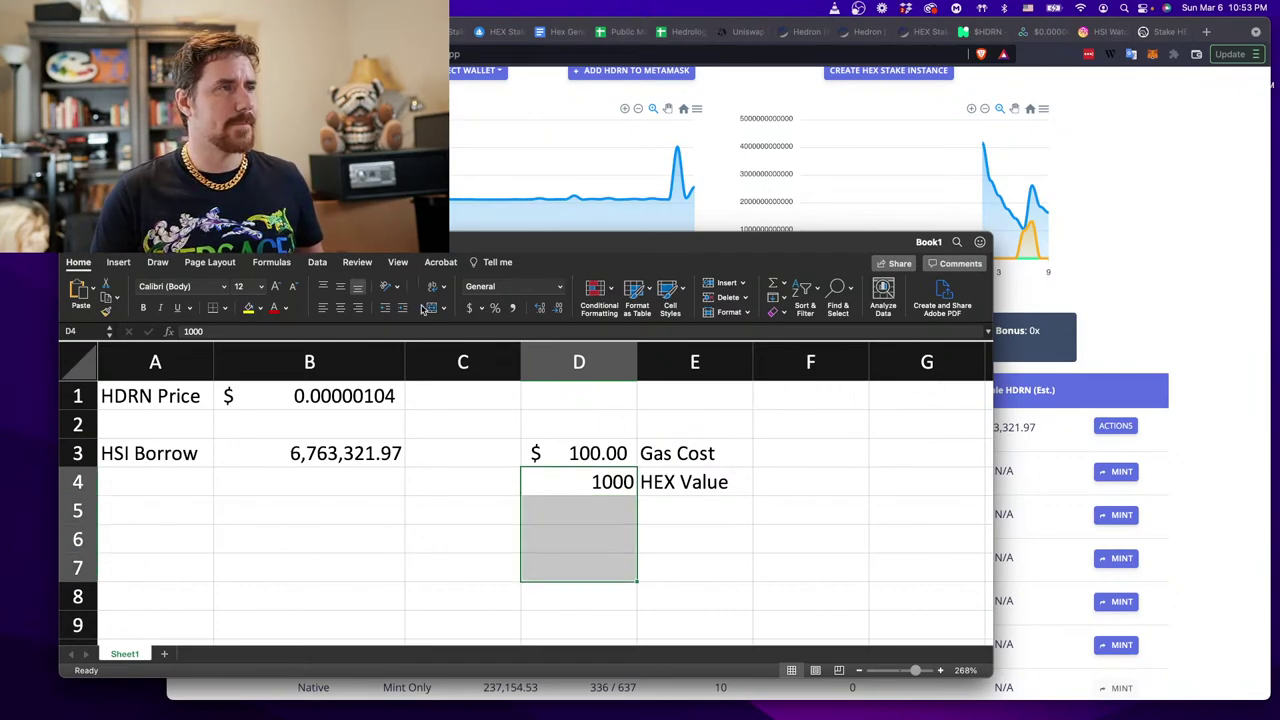
{"action": "left_click", "coordinate": [470, 308]}
Switch to the Hedron page in the browser and examine the instanced stake's row, including its bonus multiplier.
{"action": "left_click", "coordinate": [1134, 298]}
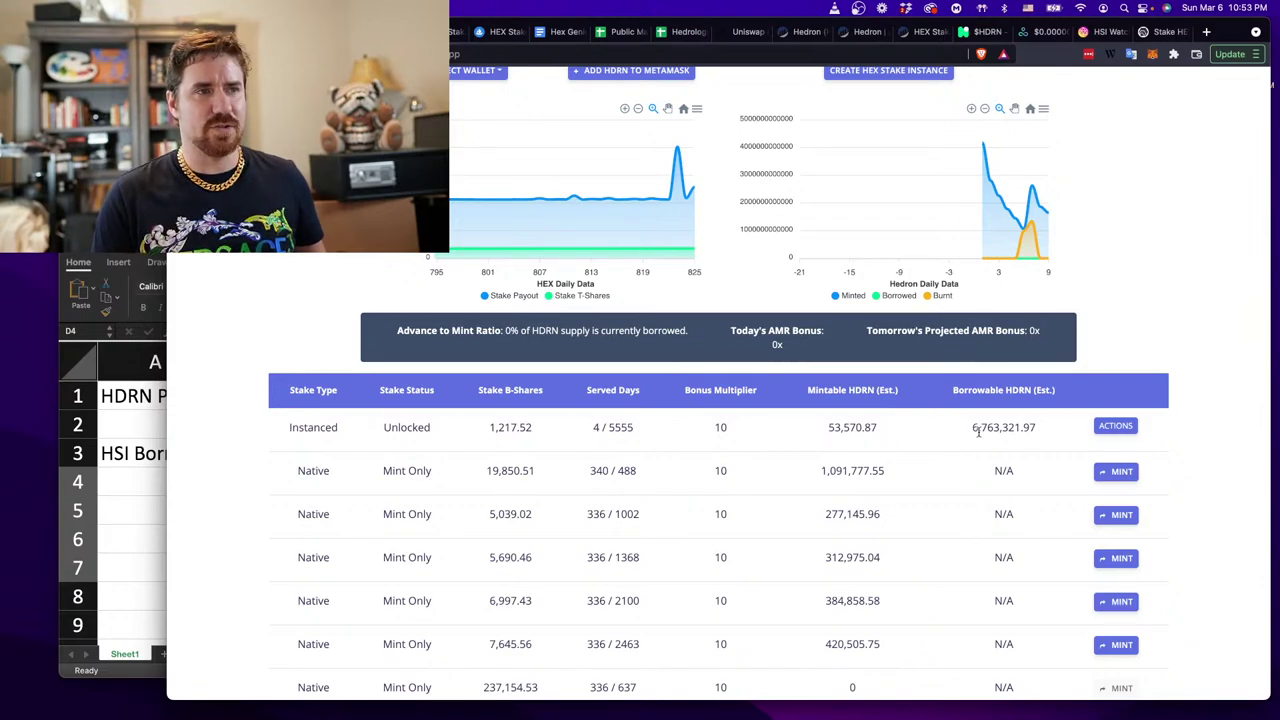
{"action": "left_click_drag", "start_coordinate": [1018, 430], "coordinate": [288, 430]}
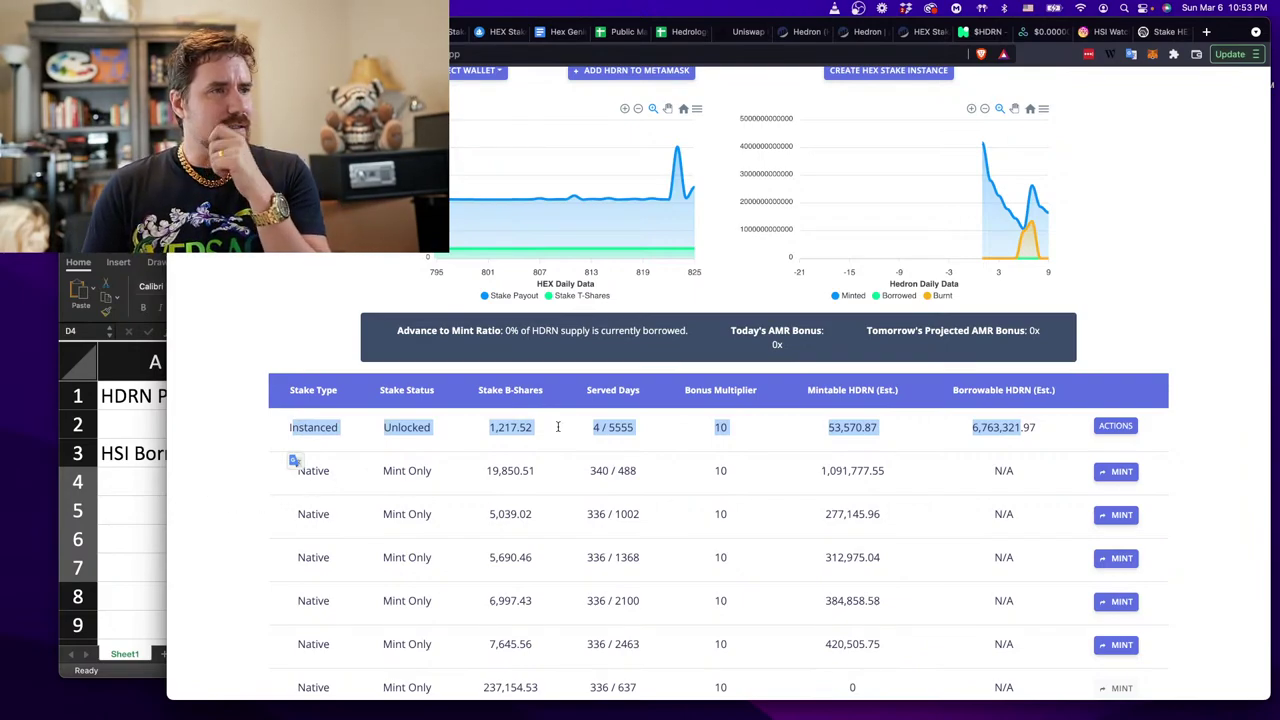
{"action": "double_click", "coordinate": [721, 428]}
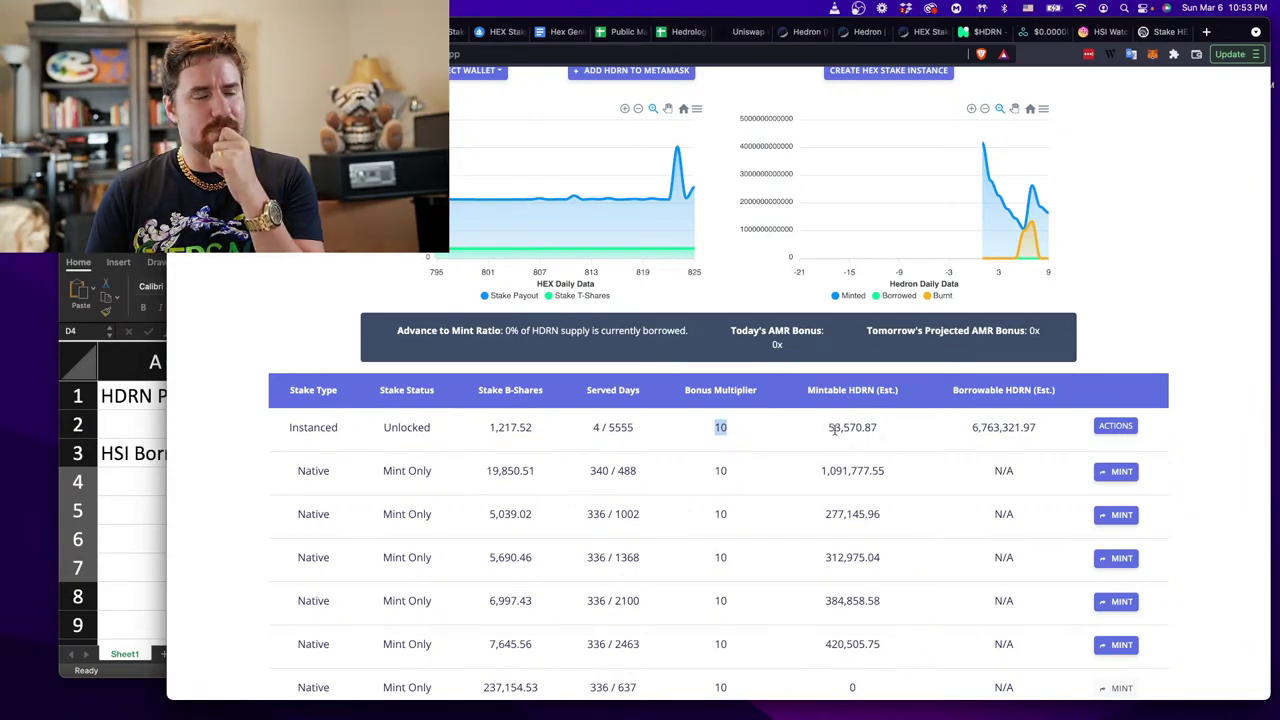
Examine the instanced stake's served days, borrowable HDRN estimate and bonus multiplier on the Hedron page.
{"action": "left_click", "coordinate": [595, 427]}
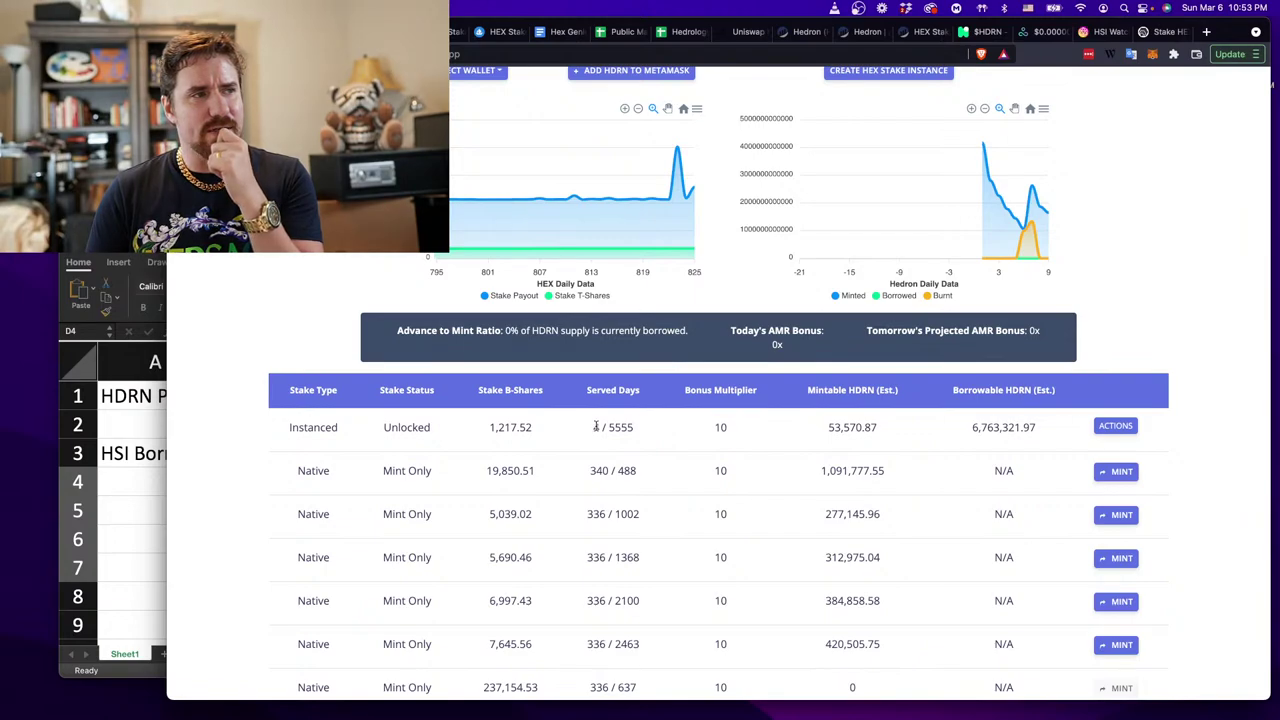
{"action": "double_click", "coordinate": [1008, 427]}
{"action": "left_click_drag", "start_coordinate": [1036, 428], "coordinate": [968, 436]}
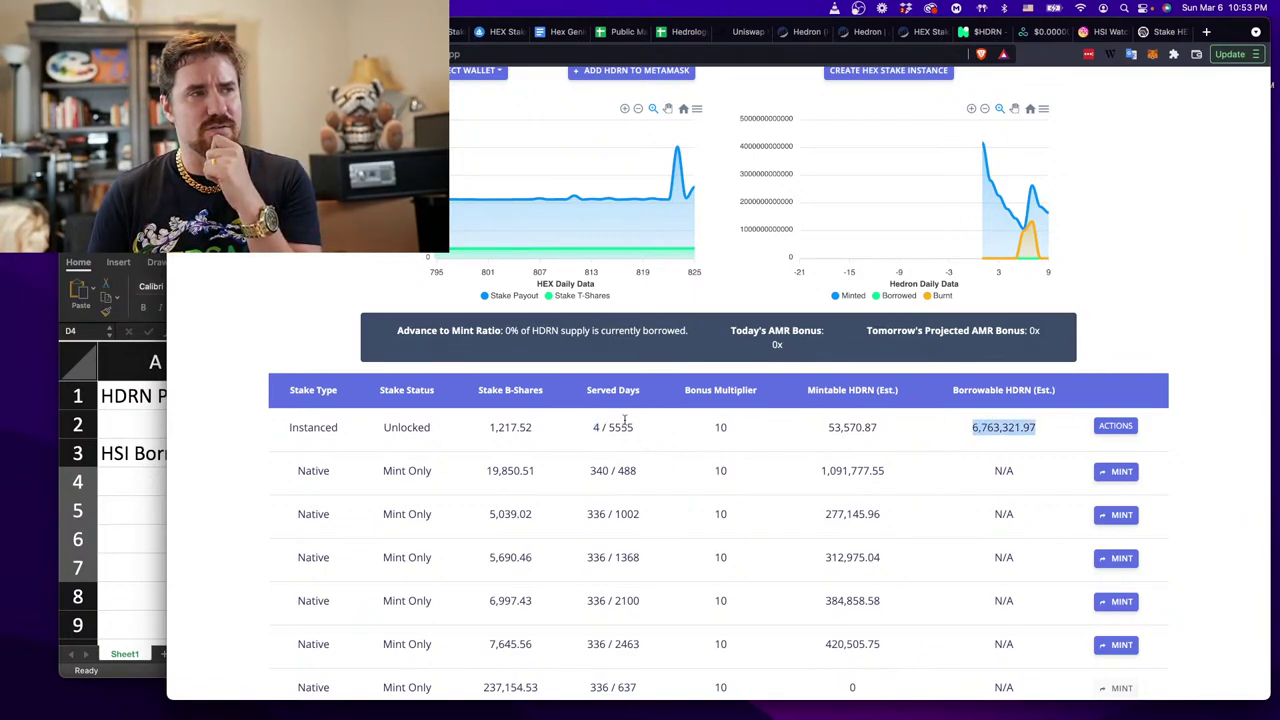
{"action": "double_click", "coordinate": [617, 427]}
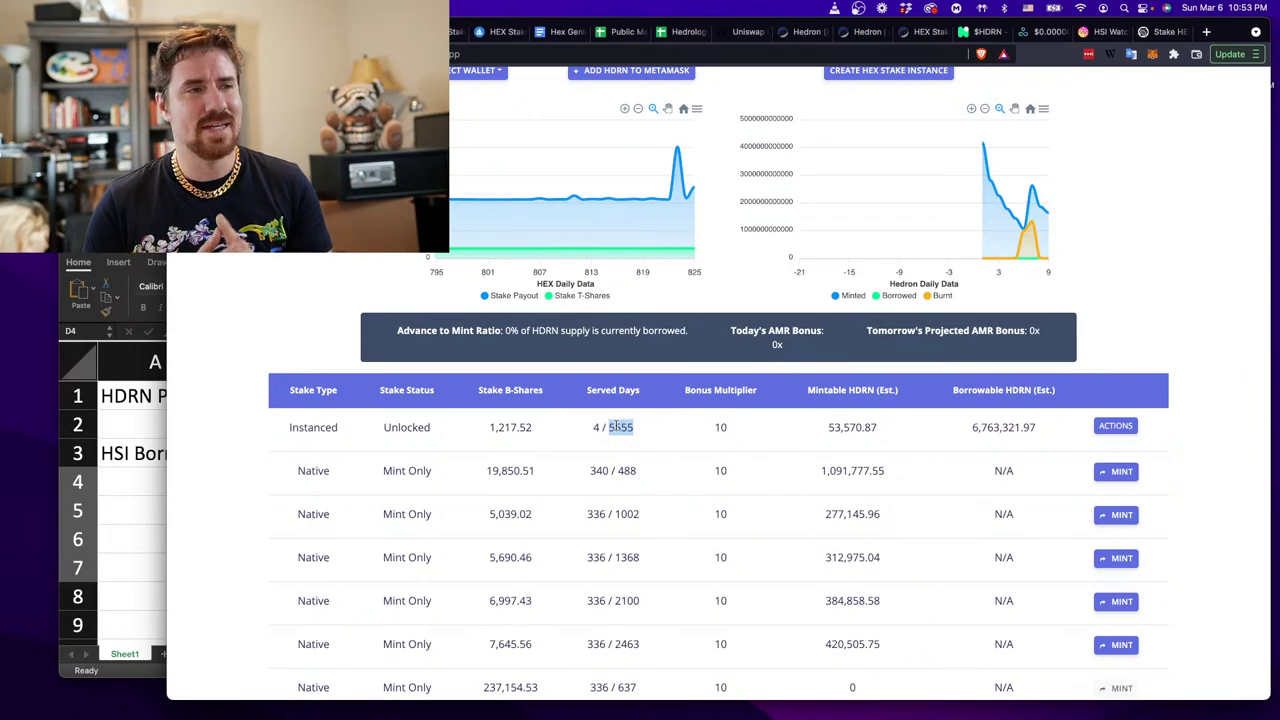
{"action": "double_click", "coordinate": [598, 427]}
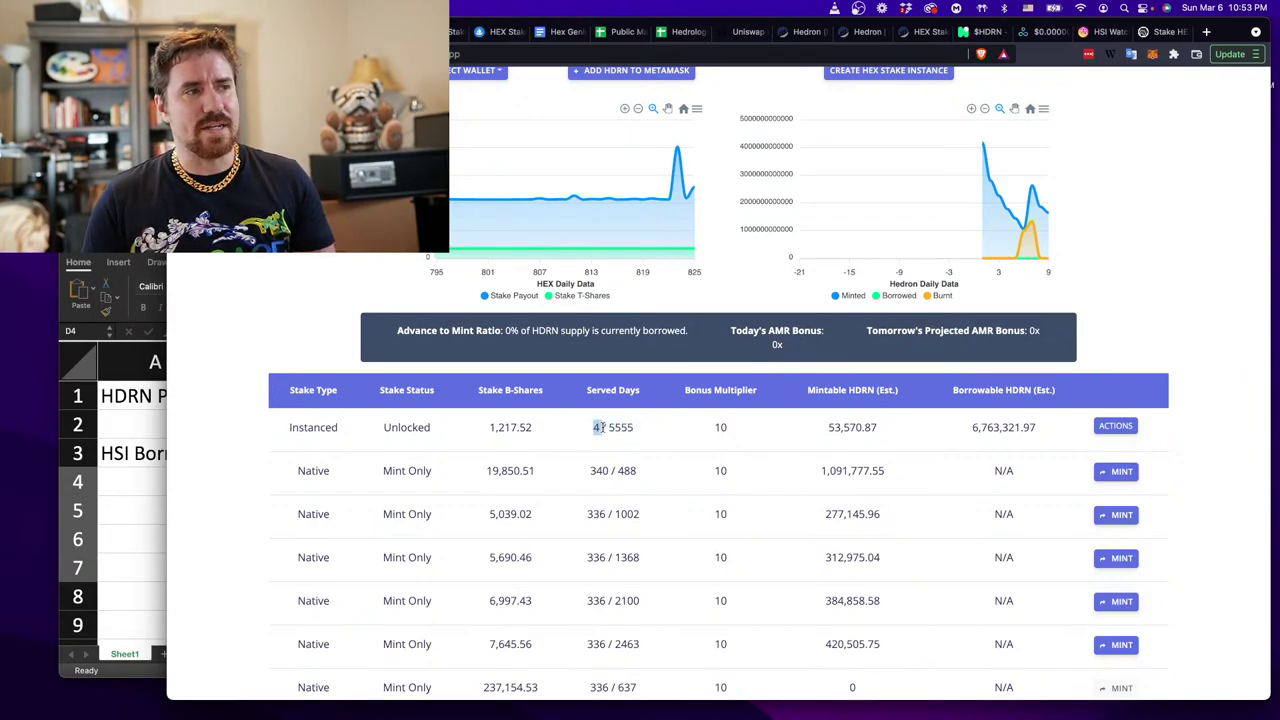
{"action": "double_click", "coordinate": [720, 427]}
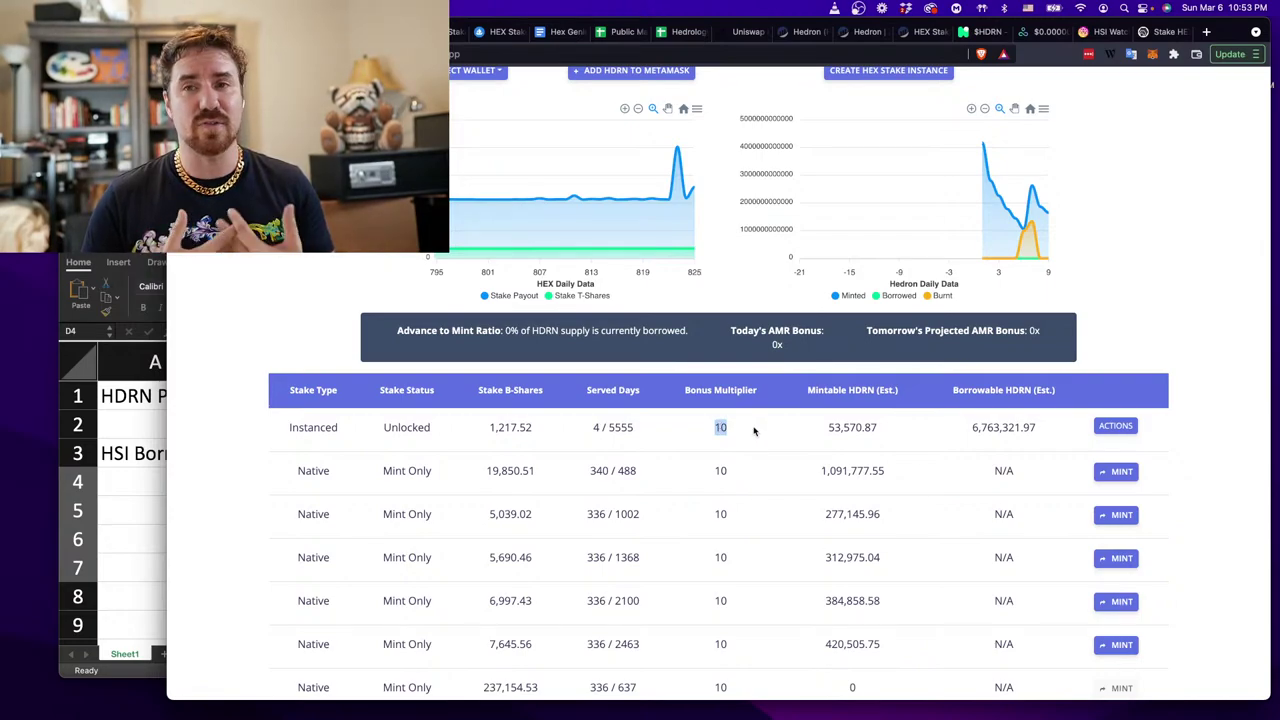
Copy the instanced stake's mintable HDRN figure, and insert four sheet rows above the HSI Borrow row in Excel.
{"action": "double_click", "coordinate": [838, 427]}
{"action": "key", "text": "ctrl+c"}
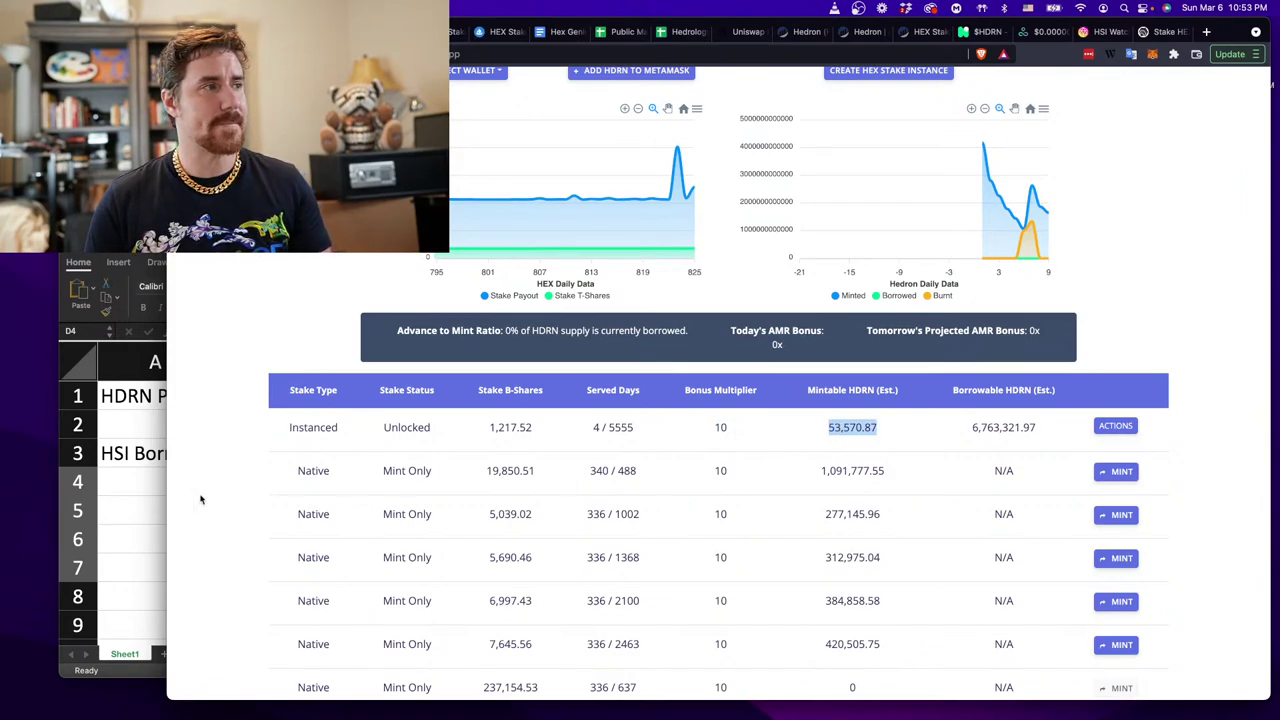
{"action": "left_click", "coordinate": [154, 481]}
{"action": "left_click", "coordinate": [149, 455]}
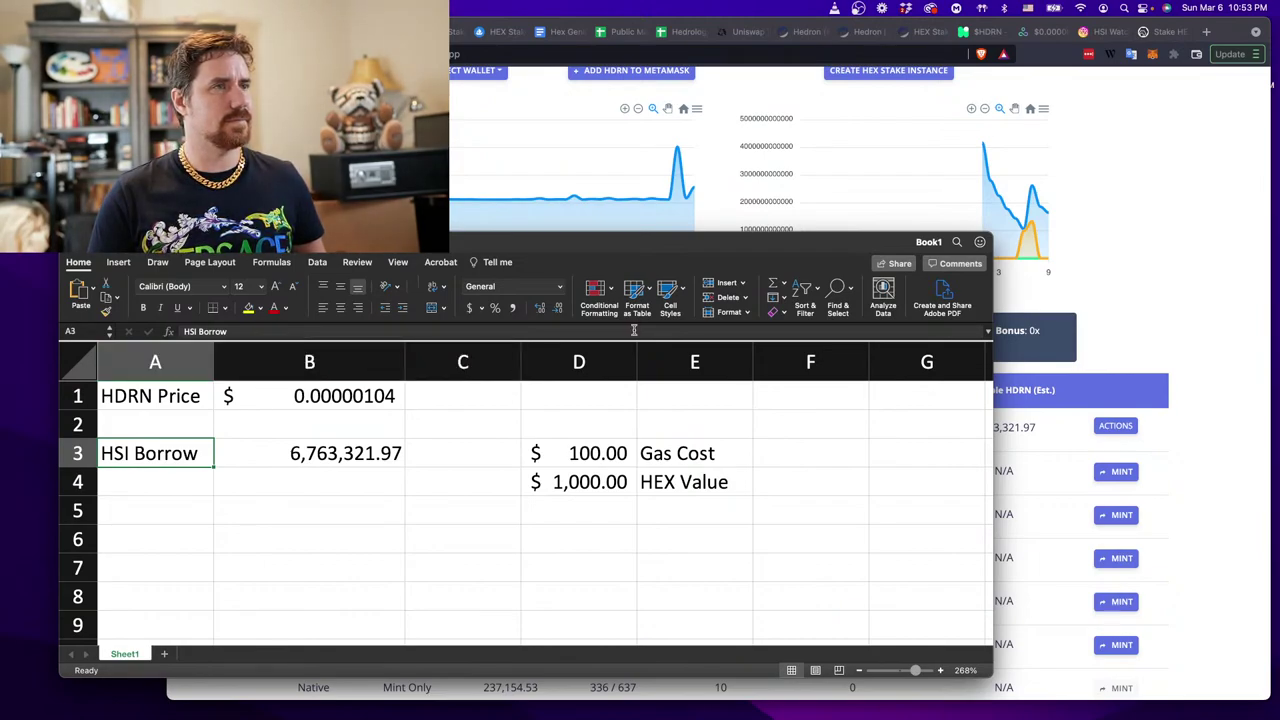
{"action": "left_click", "coordinate": [741, 286]}
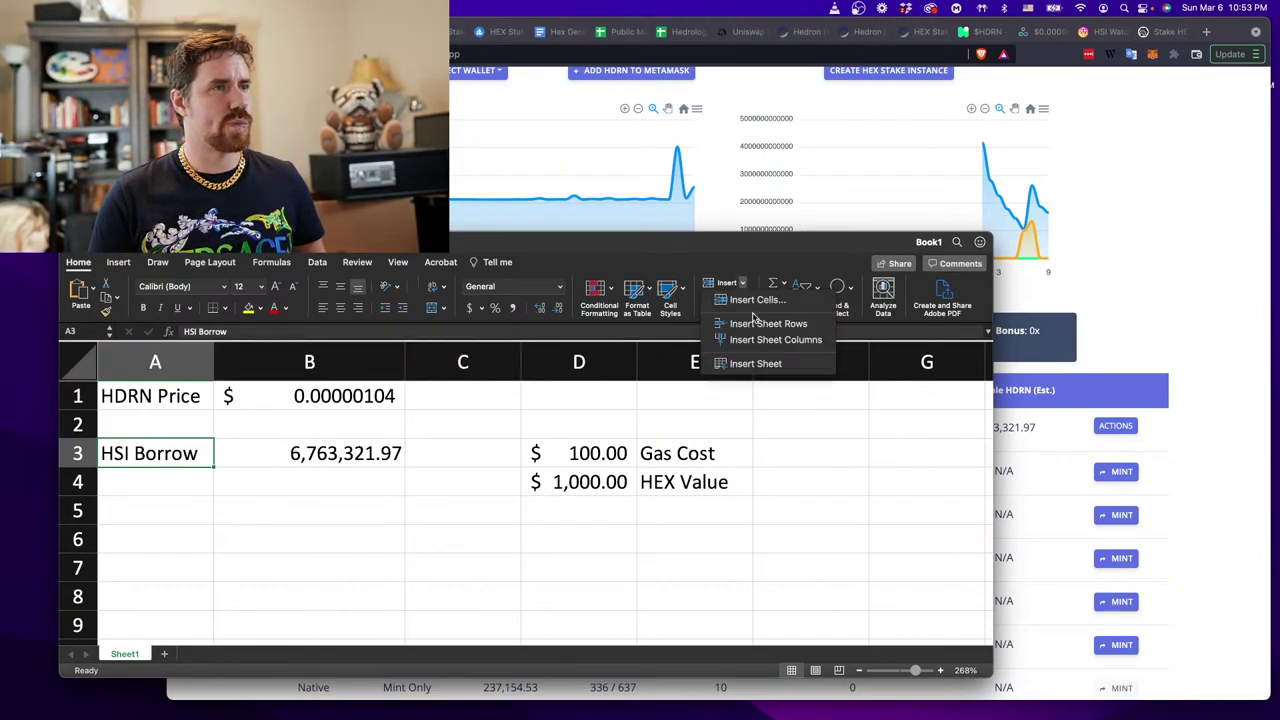
{"action": "left_click", "coordinate": [764, 323]}
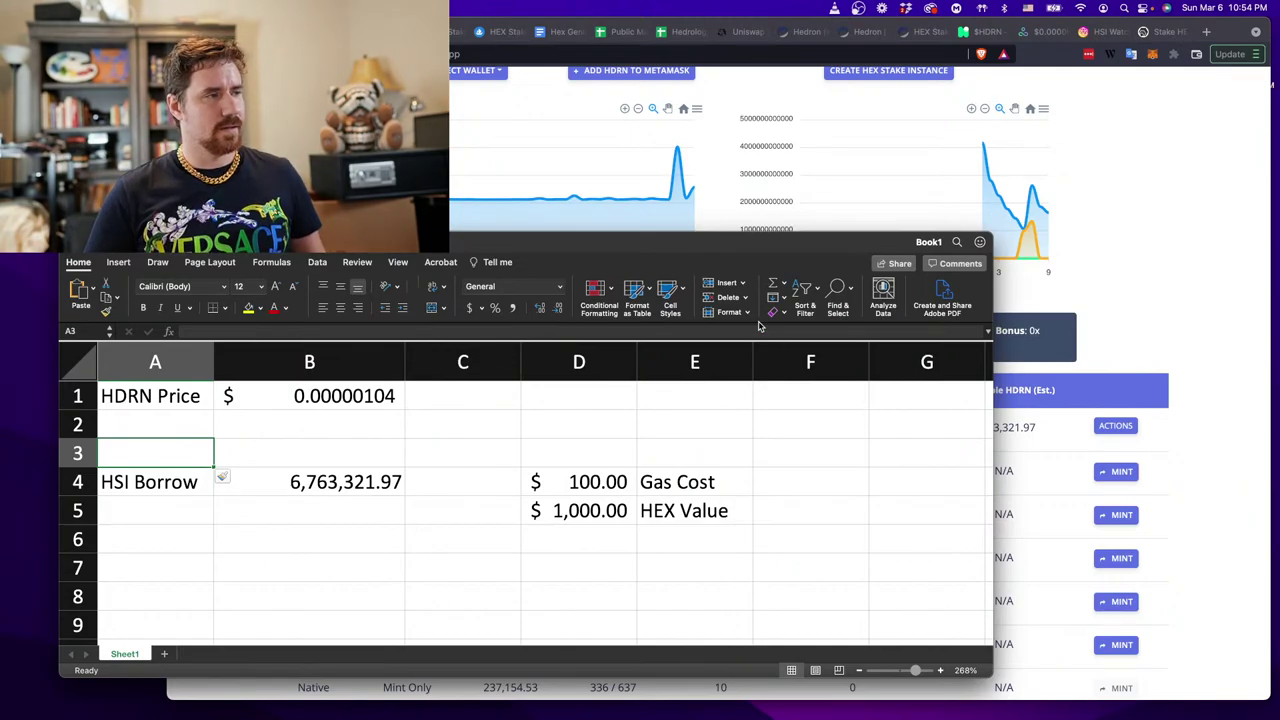
{"action": "key", "text": "super+y"}
{"action": "key", "text": "super+y"}
{"action": "key", "text": "super+y"}
Enter the label HSI Mintable in A3 and widen column A to fit it.
{"action": "type", "text": "HSI "}
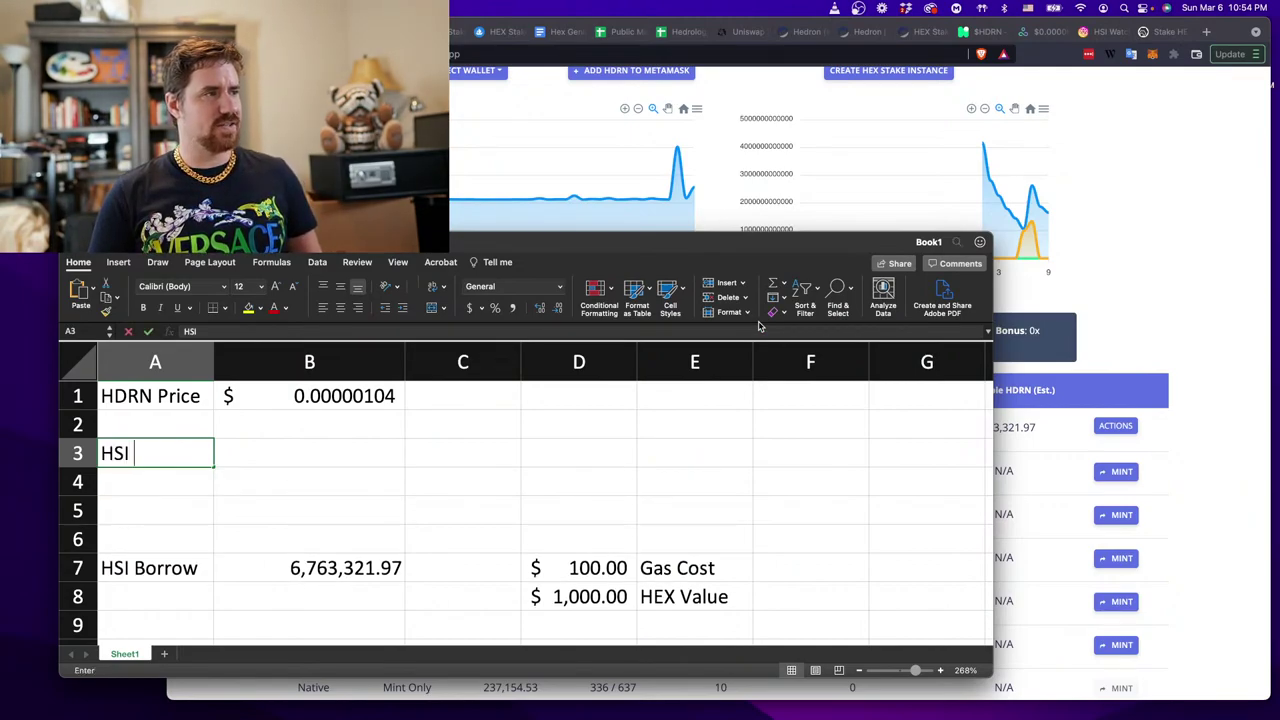
{"action": "type", "text": "Mintable"}
{"action": "key", "text": "Return"}
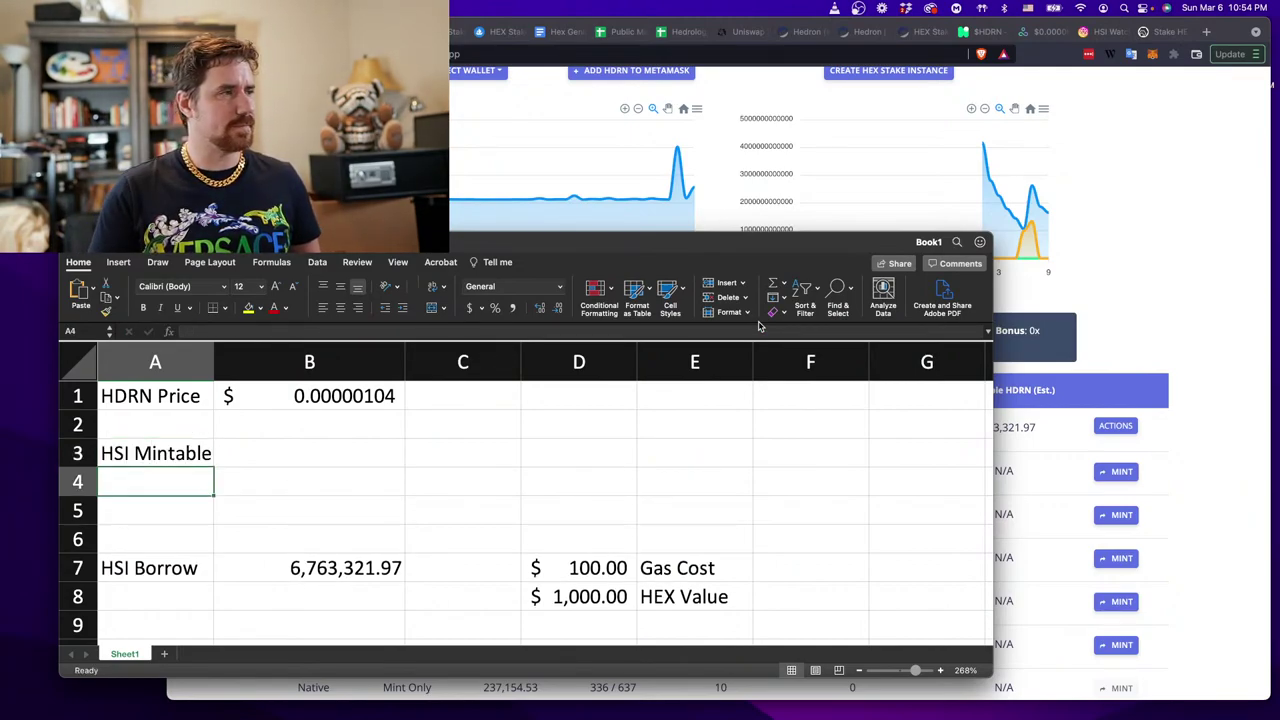
{"action": "left_click_drag", "start_coordinate": [214, 374], "coordinate": [266, 374]}
Paste the copied mintable HDRN amount, 53,570.87, into B3 beside the HSI Mintable label.
{"action": "left_click", "coordinate": [1166, 337]}
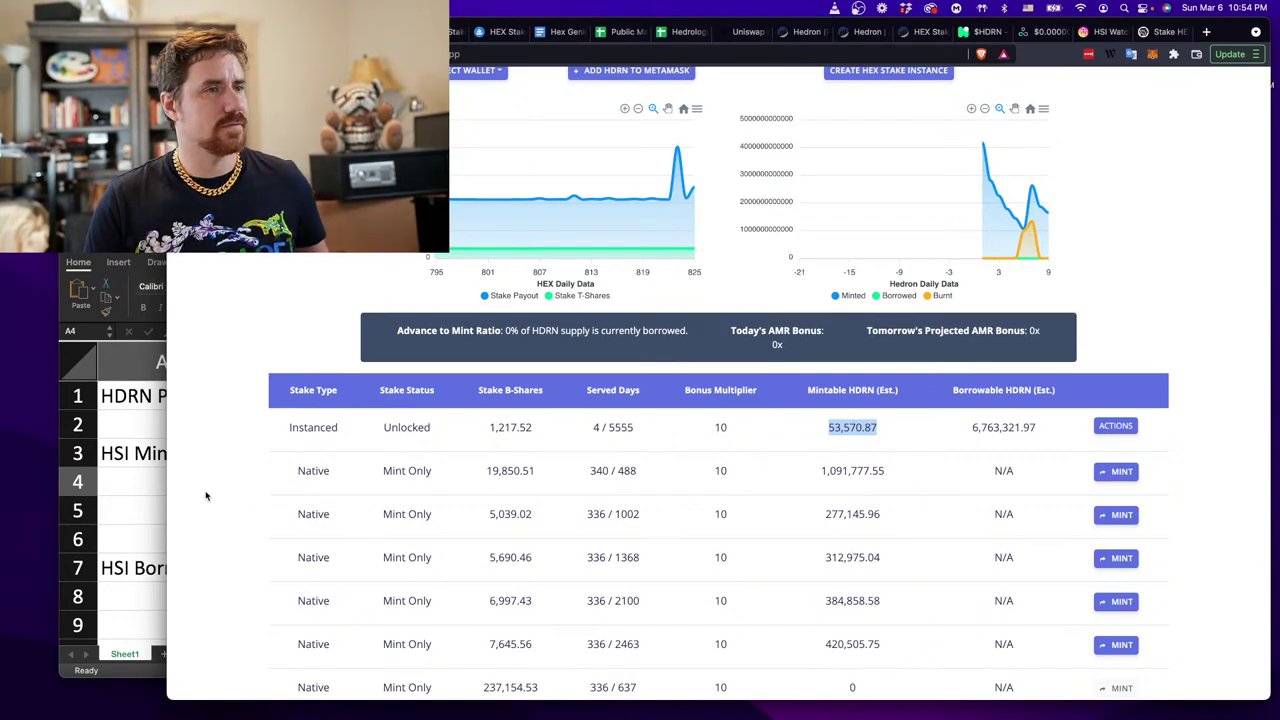
{"action": "left_click", "coordinate": [149, 491]}
{"action": "left_click", "coordinate": [314, 452]}
{"action": "key", "text": "ctrl+v"}
{"action": "left_click", "coordinate": [431, 443]}
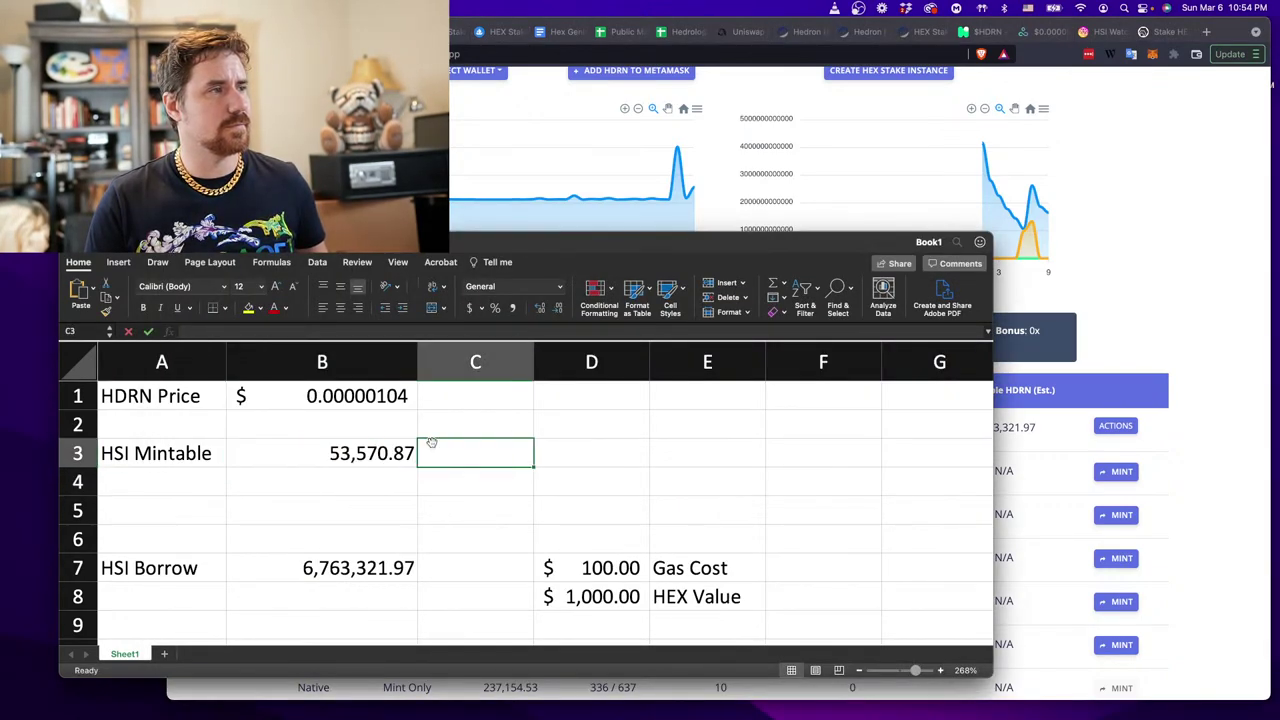
Copy the mintable HDRN amount from B3 into C3.
{"action": "key", "text": "Left"}
{"action": "key", "text": "cmd+c"}
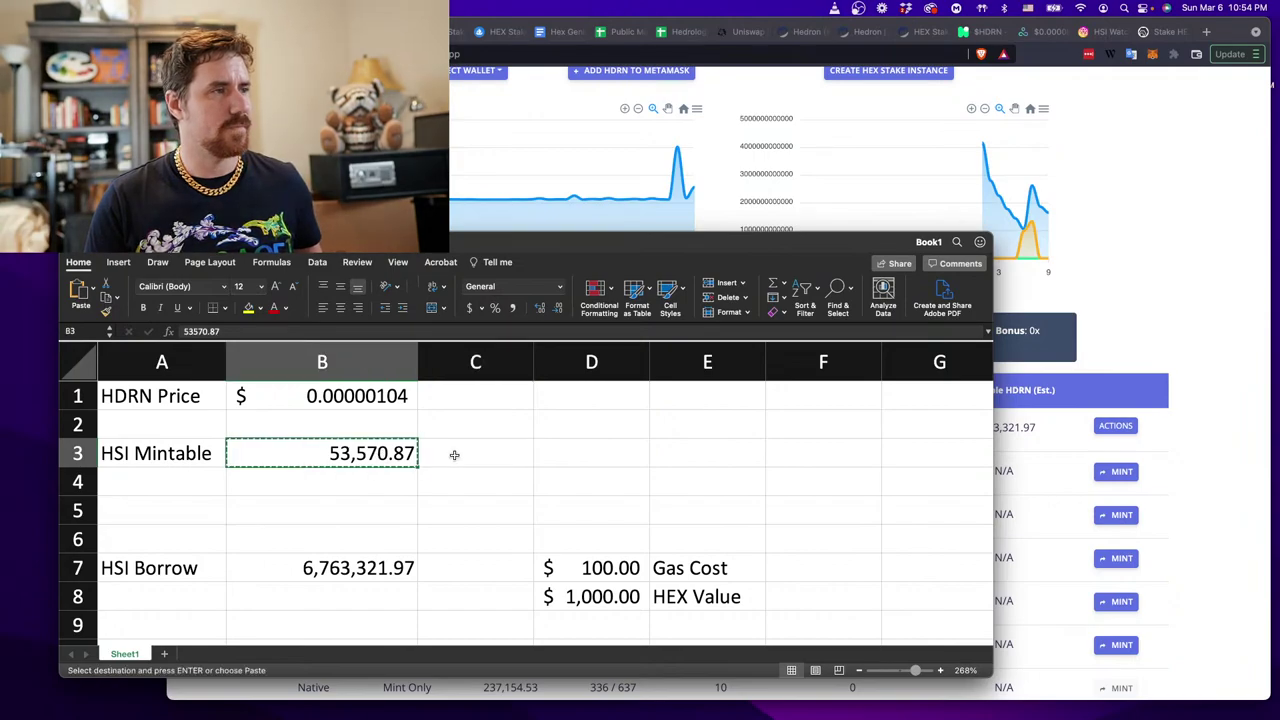
{"action": "double_click", "coordinate": [454, 455]}
{"action": "key", "text": "cmd+v"}
{"action": "key", "text": "Tab"}
Replace B3 with the formula =C3*B1 to value the mintable HDRN, and apply the dollar accounting format.
{"action": "left_click", "coordinate": [365, 453]}
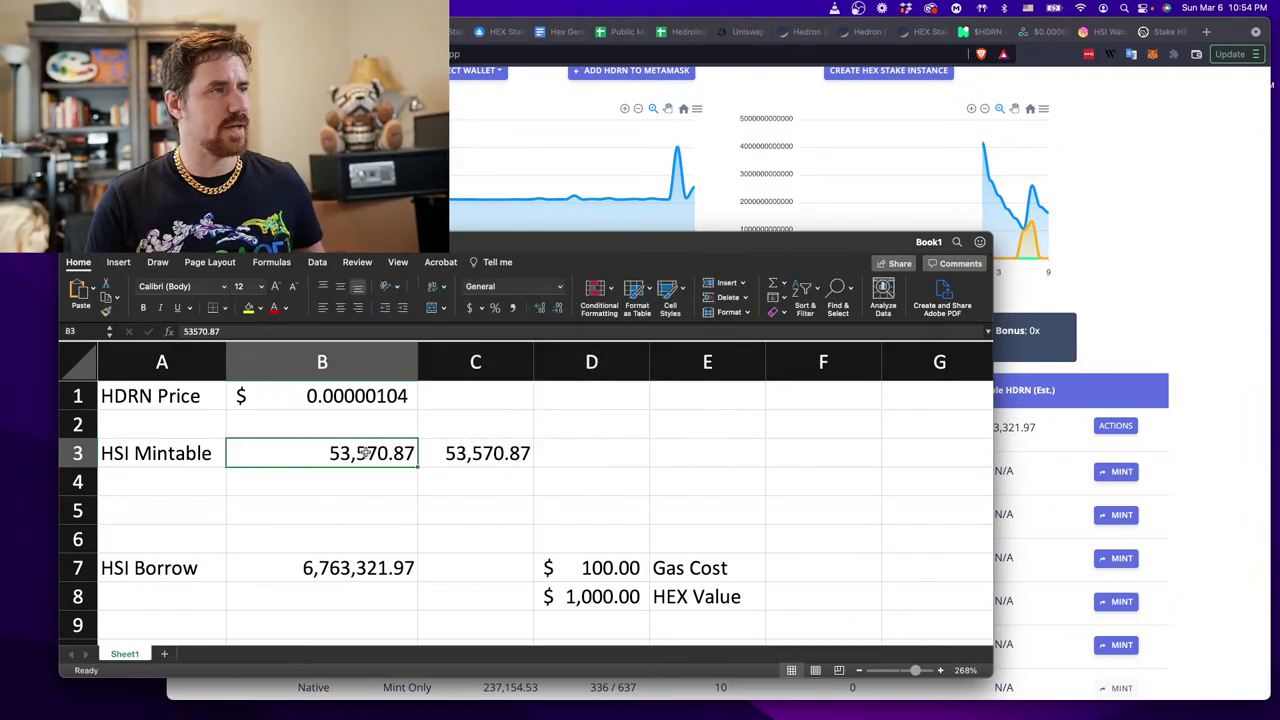
{"action": "type", "text": "="}
{"action": "key", "text": "Right"}
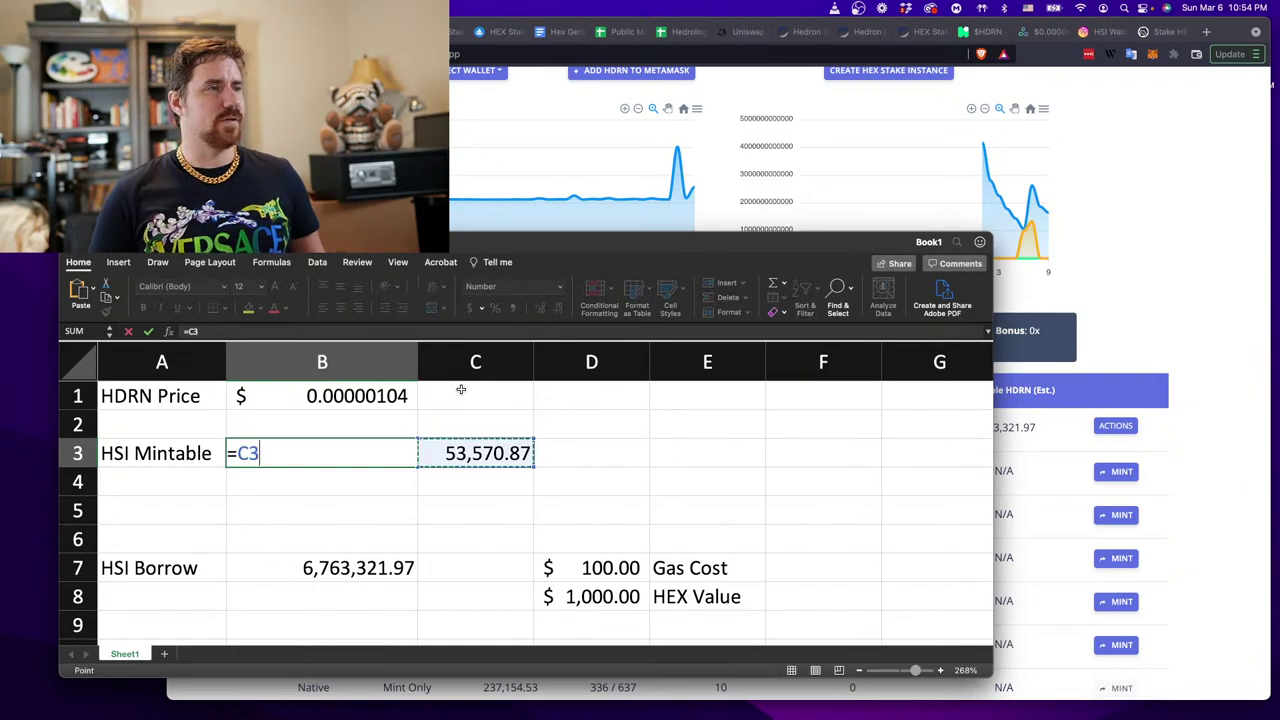
{"action": "type", "text": "*"}
{"action": "key", "text": "Left"}
{"action": "key", "text": "Up"}
{"action": "key", "text": "Up"}
{"action": "key", "text": "Right"}
{"action": "key", "text": "Return"}
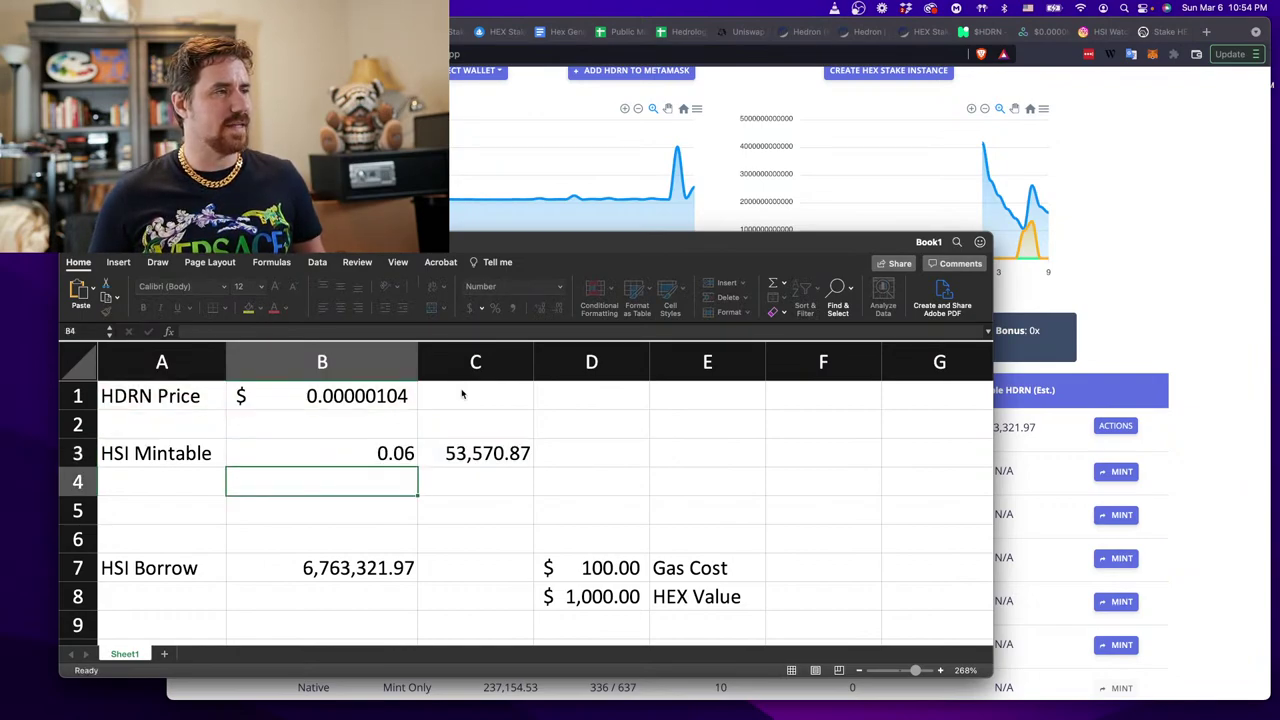
{"action": "key", "text": "Up"}
{"action": "left_click", "coordinate": [470, 308]}
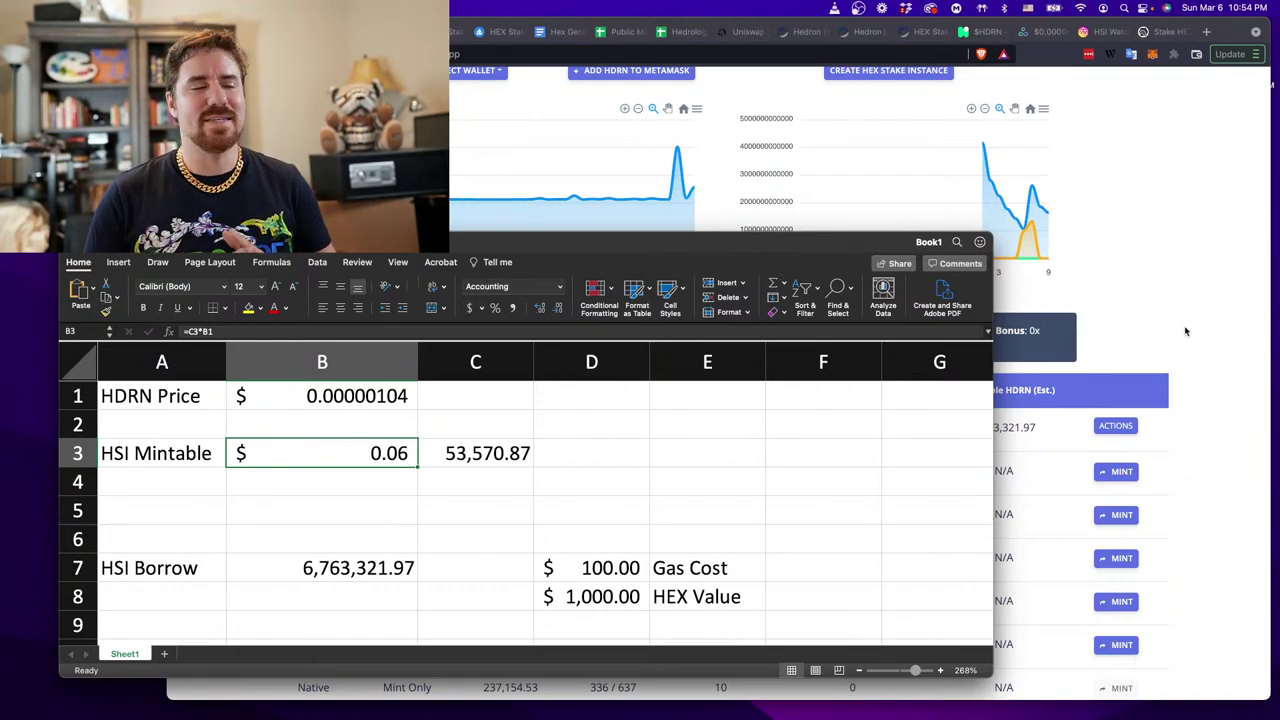
Enter the label Gas Fee in E3 on the HSI Mintable row.
{"action": "key", "text": "Right"}
{"action": "key", "text": "Right"}
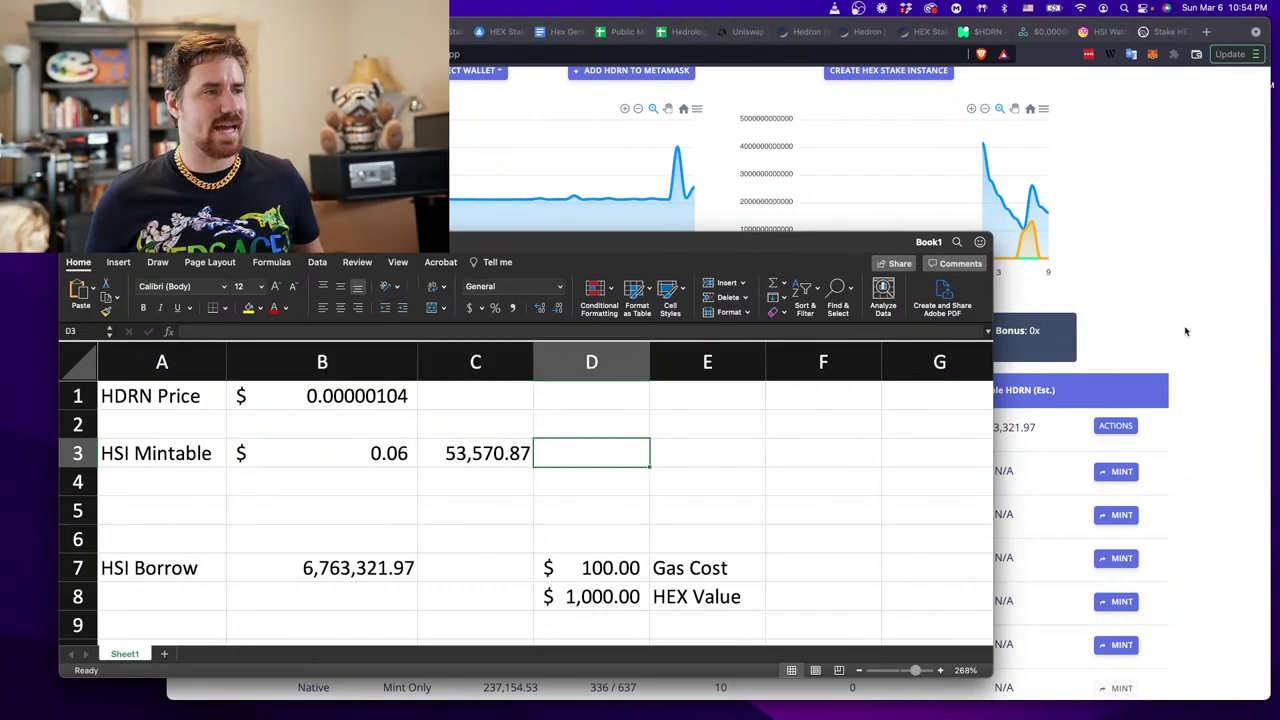
{"action": "key", "text": "Right"}
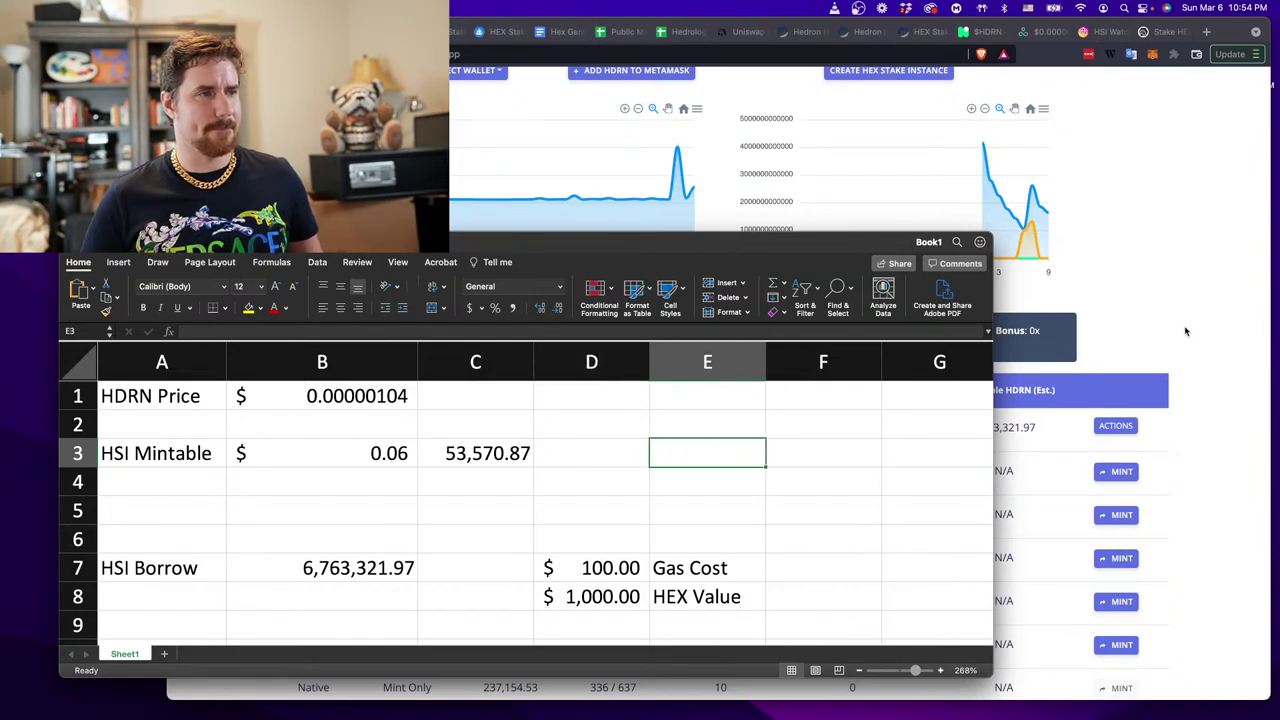
{"action": "type", "text": "Gas Fee"}
{"action": "key", "text": "Left"}
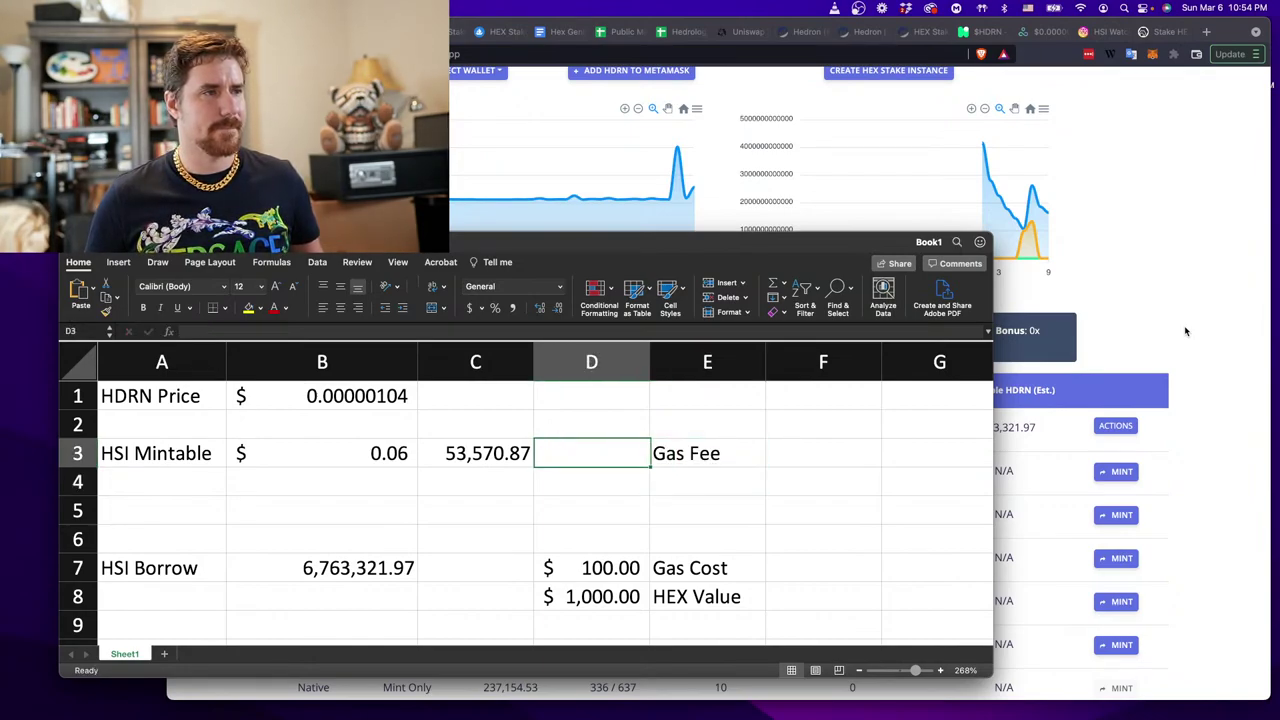
Request a transaction on the instanced stake in the browser to check MetaMask's estimated gas fee, and reject it.
{"action": "left_click", "coordinate": [1184, 325]}
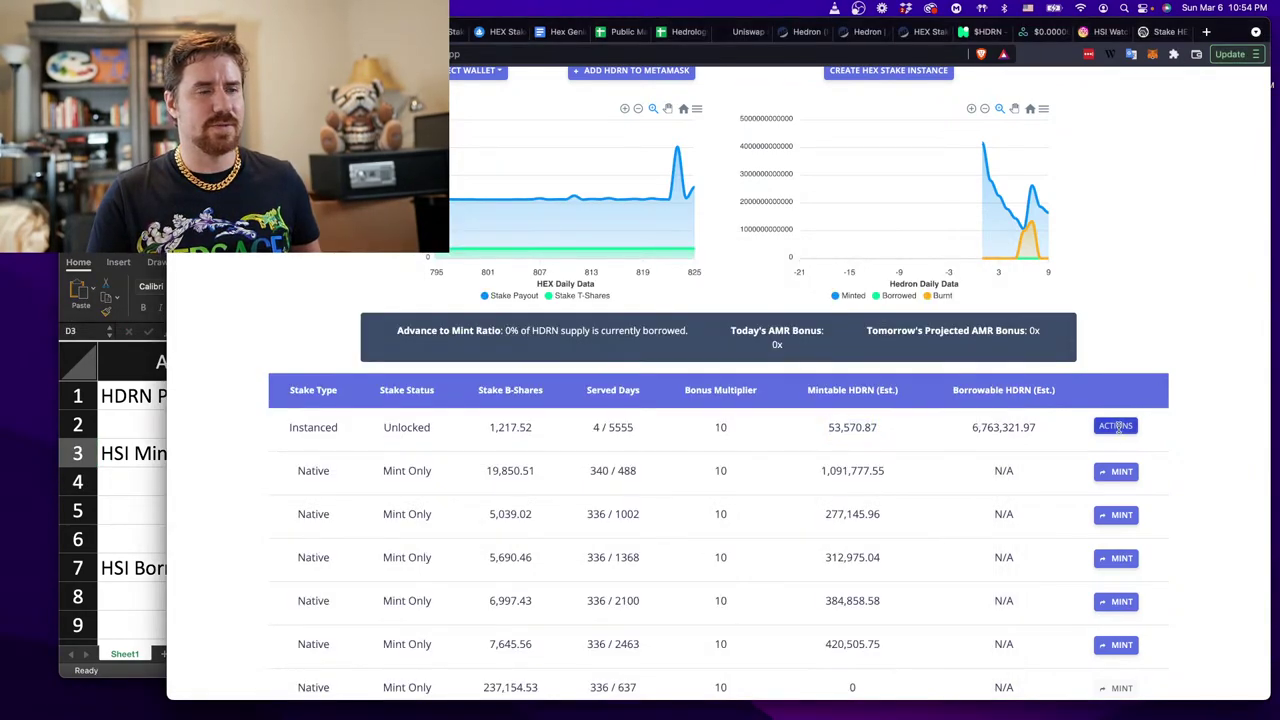
{"action": "left_click", "coordinate": [1115, 426]}
{"action": "left_click", "coordinate": [1016, 460]}
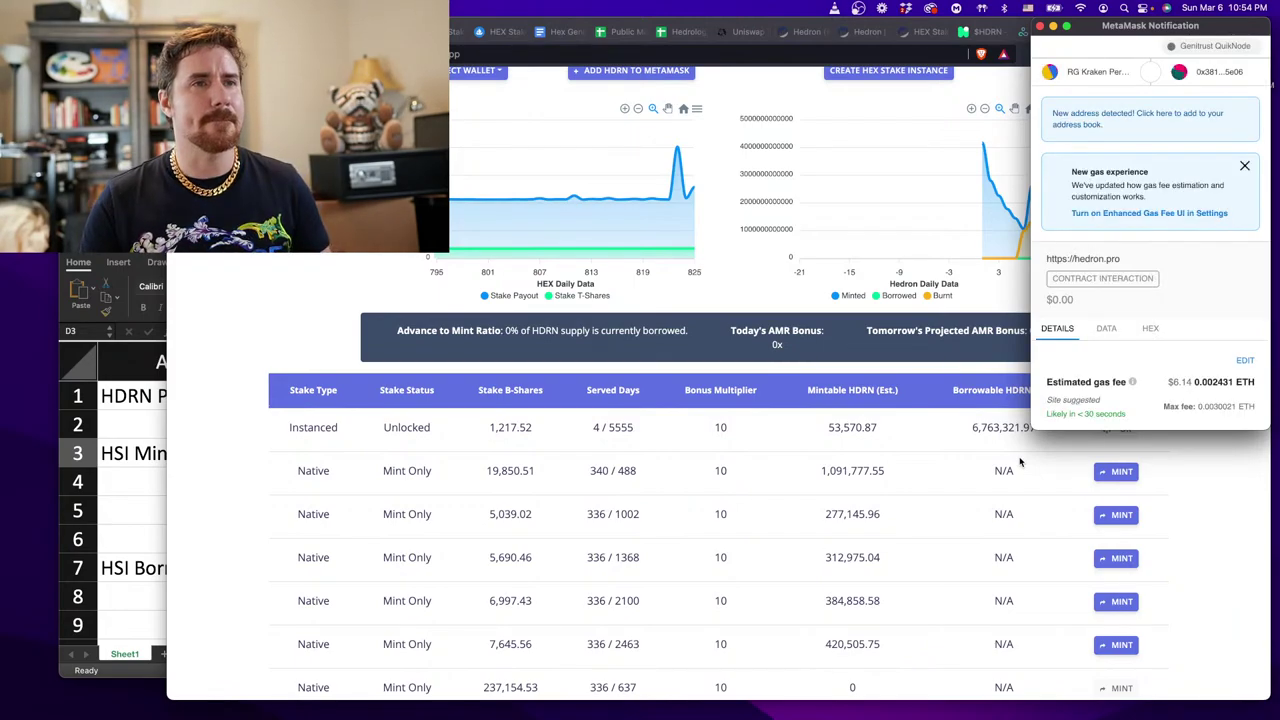
{"action": "scroll", "coordinate": [1194, 366], "scroll_direction": "down", "scroll_amount": 2}
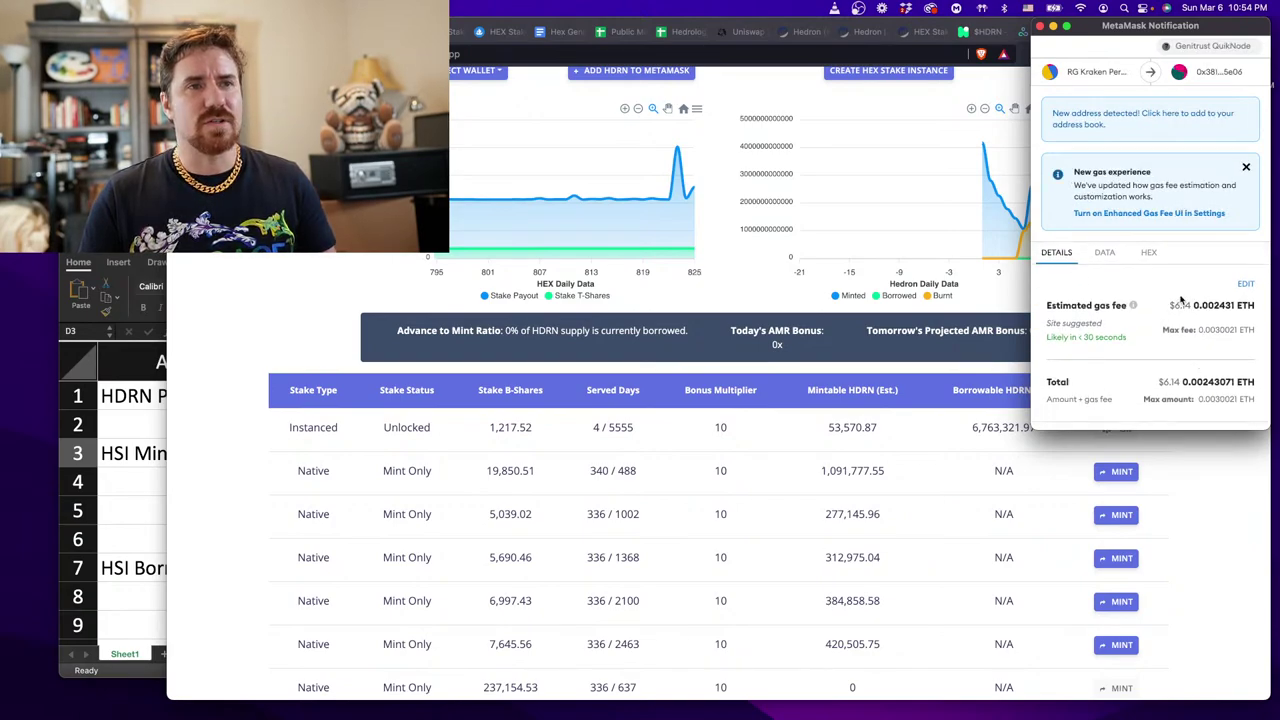
{"action": "scroll", "coordinate": [1181, 299], "scroll_direction": "down", "scroll_amount": 1}
{"action": "left_click", "coordinate": [1083, 410]}
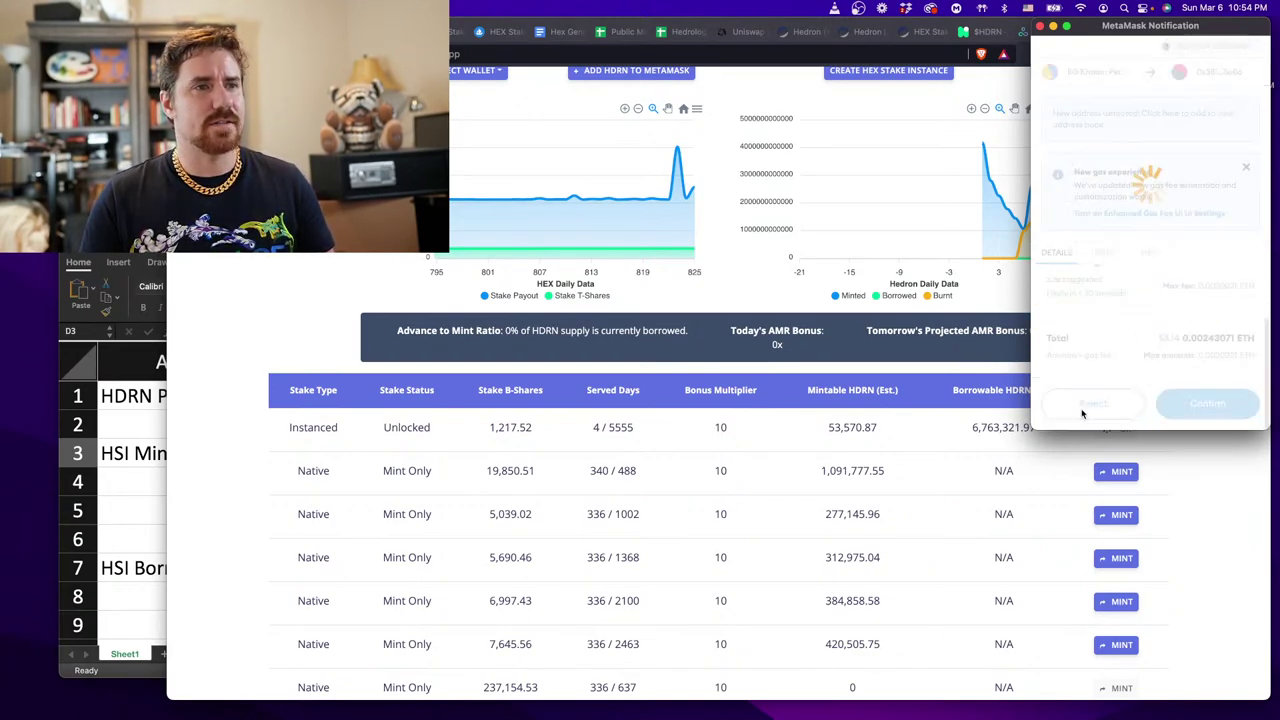
Return to Excel and enter 6 in D3 beside the Gas Fee label, formatted as dollar accounting.
{"action": "key", "text": "super+Tab"}
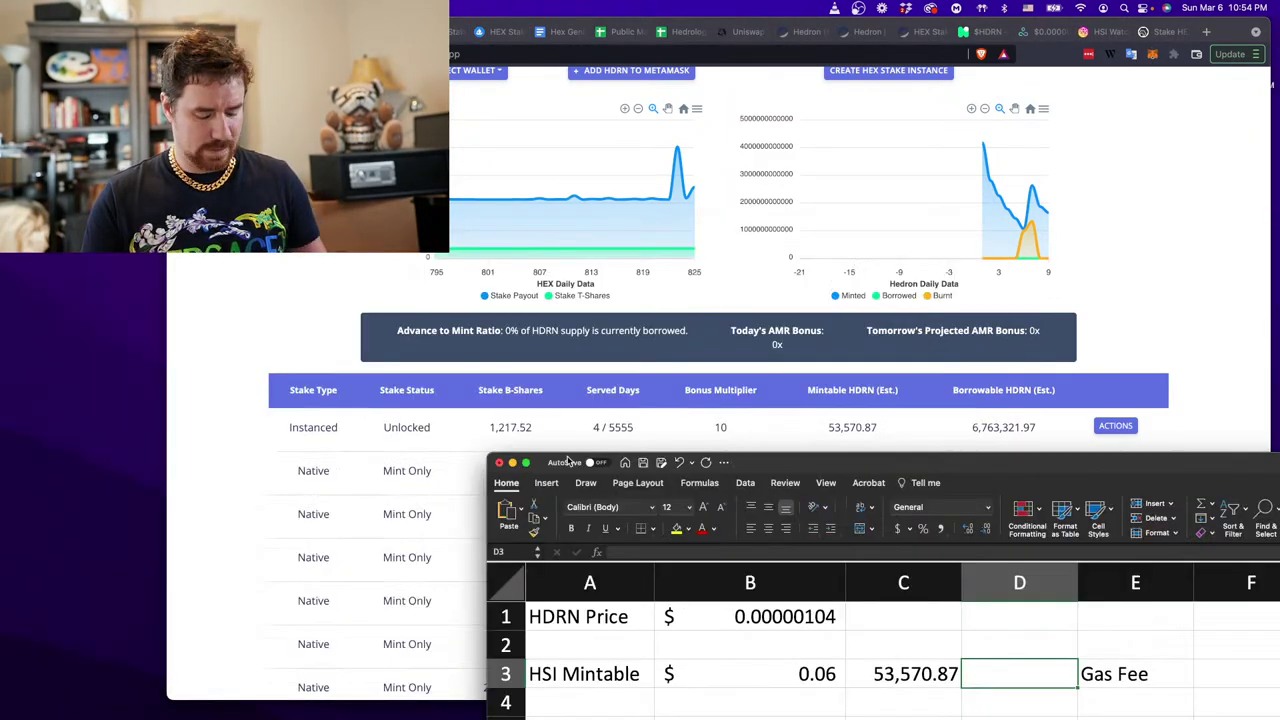
{"action": "type", "text": "6"}
{"action": "key", "text": "Return"}
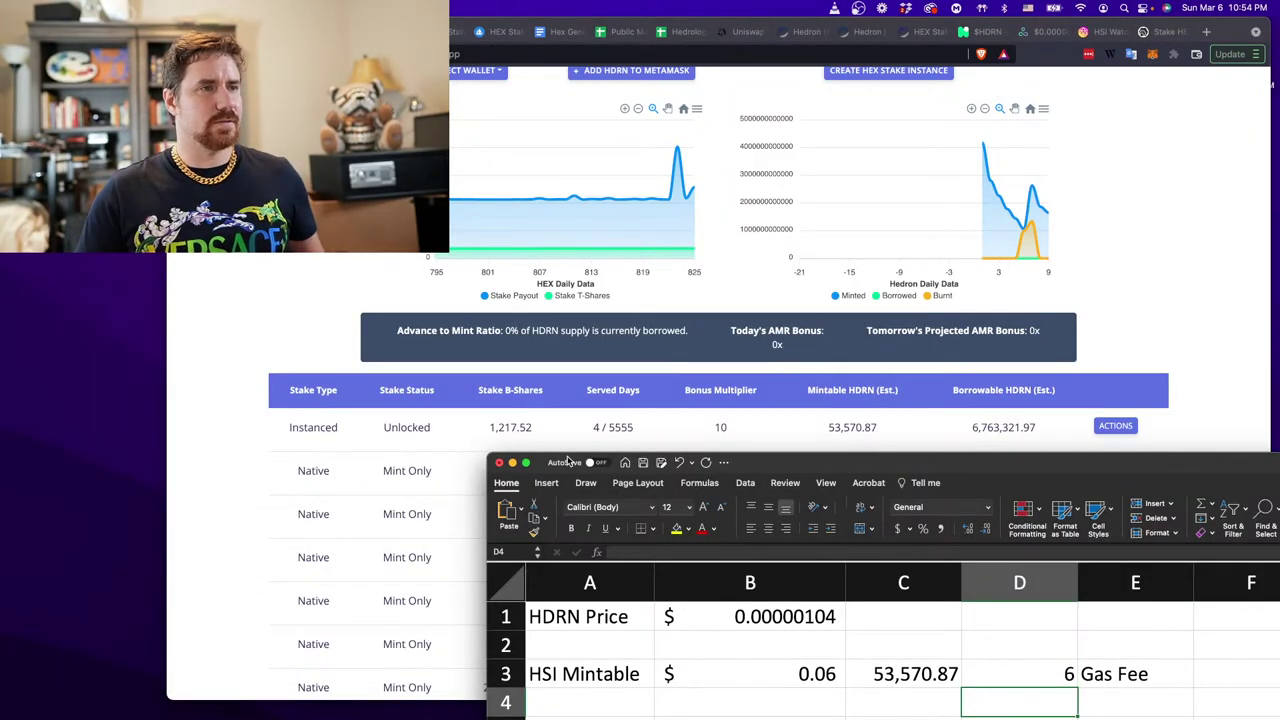
{"action": "left_click_drag", "start_coordinate": [791, 461], "coordinate": [362, 265]}
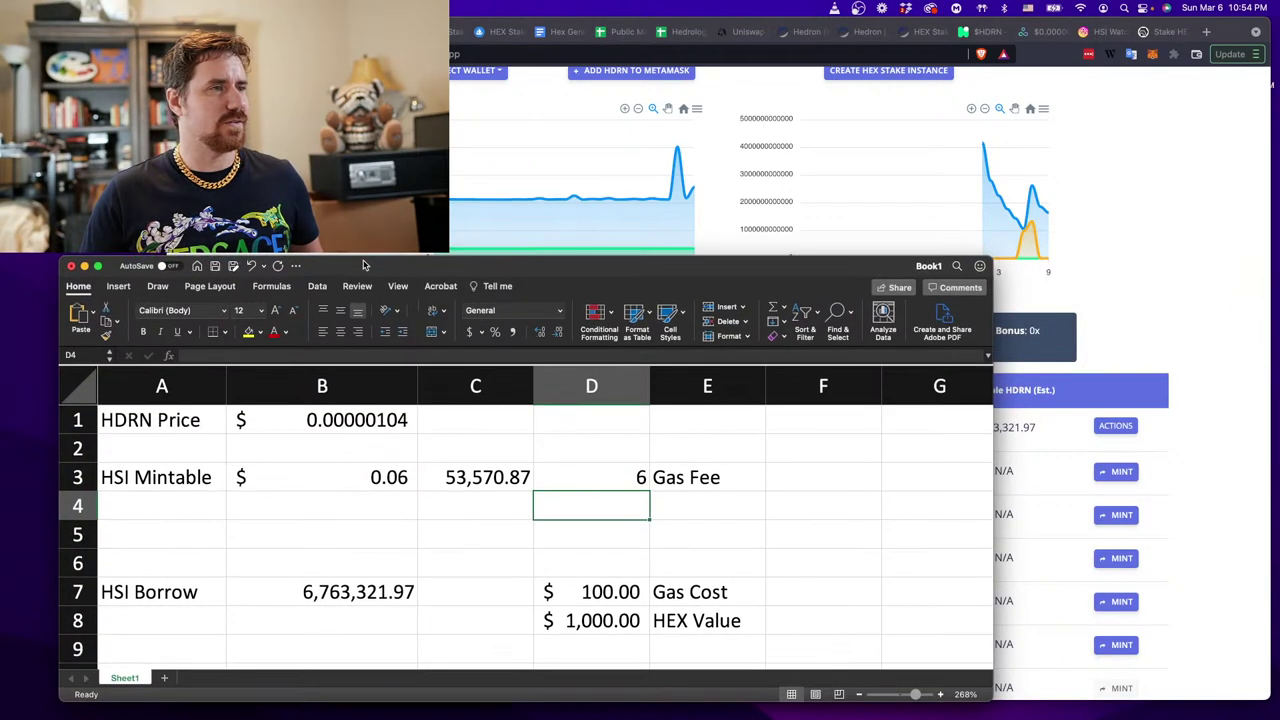
{"action": "left_click", "coordinate": [573, 480]}
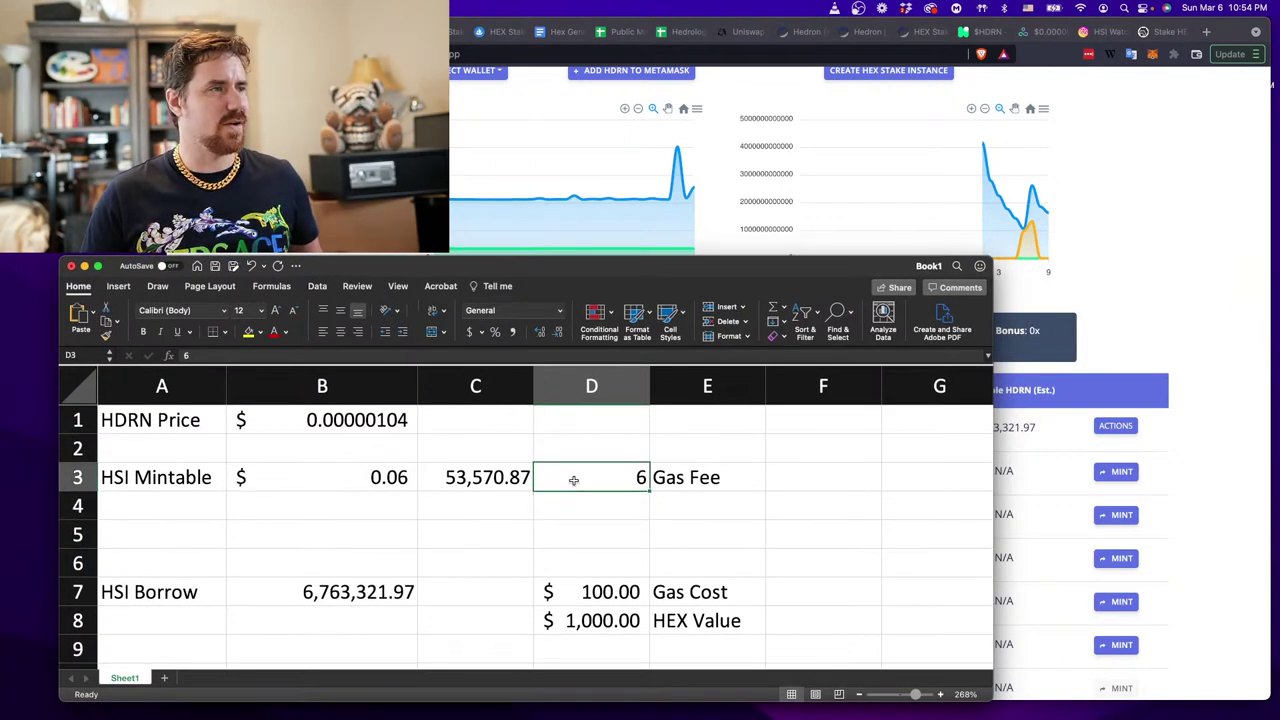
{"action": "left_click", "coordinate": [469, 331]}
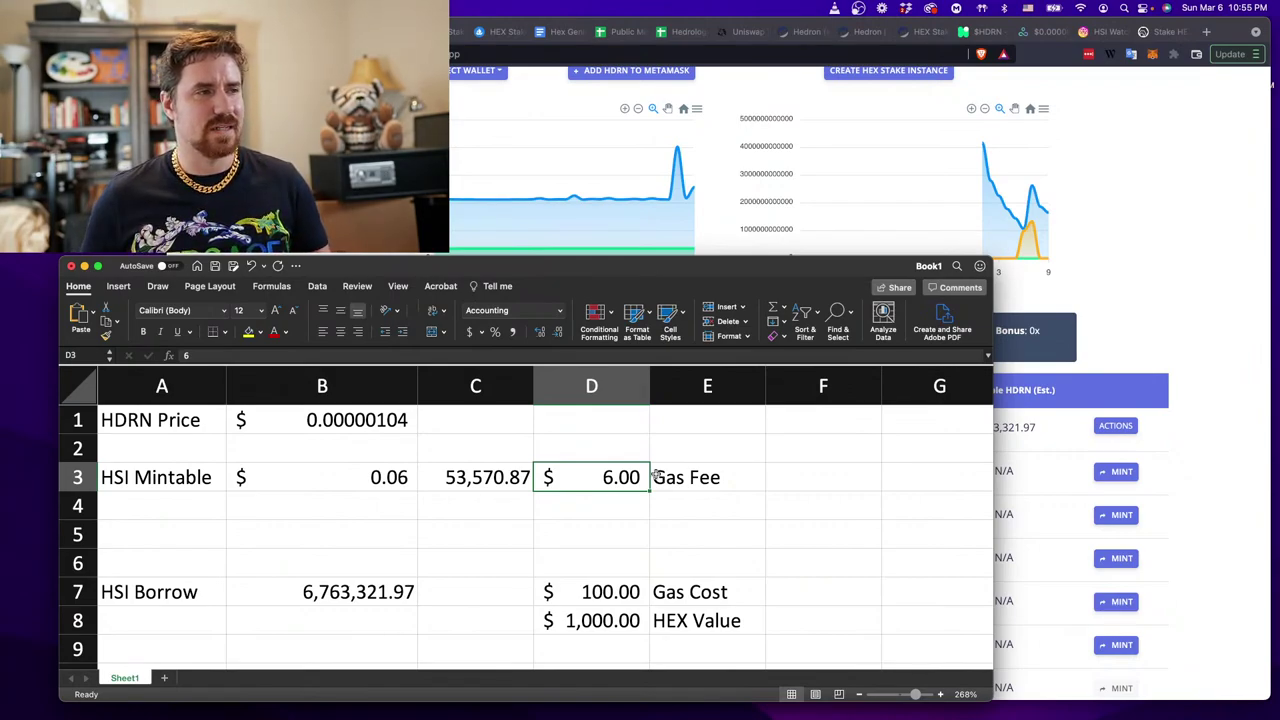
Compare the HSI Mintable dollar value with its gas fee across row 3.
{"action": "key", "text": "Left"}
{"action": "key", "text": "Left"}
{"action": "key", "text": "Right"}
{"action": "key", "text": "Right"}
{"action": "key", "text": "Left"}
{"action": "key", "text": "Left"}
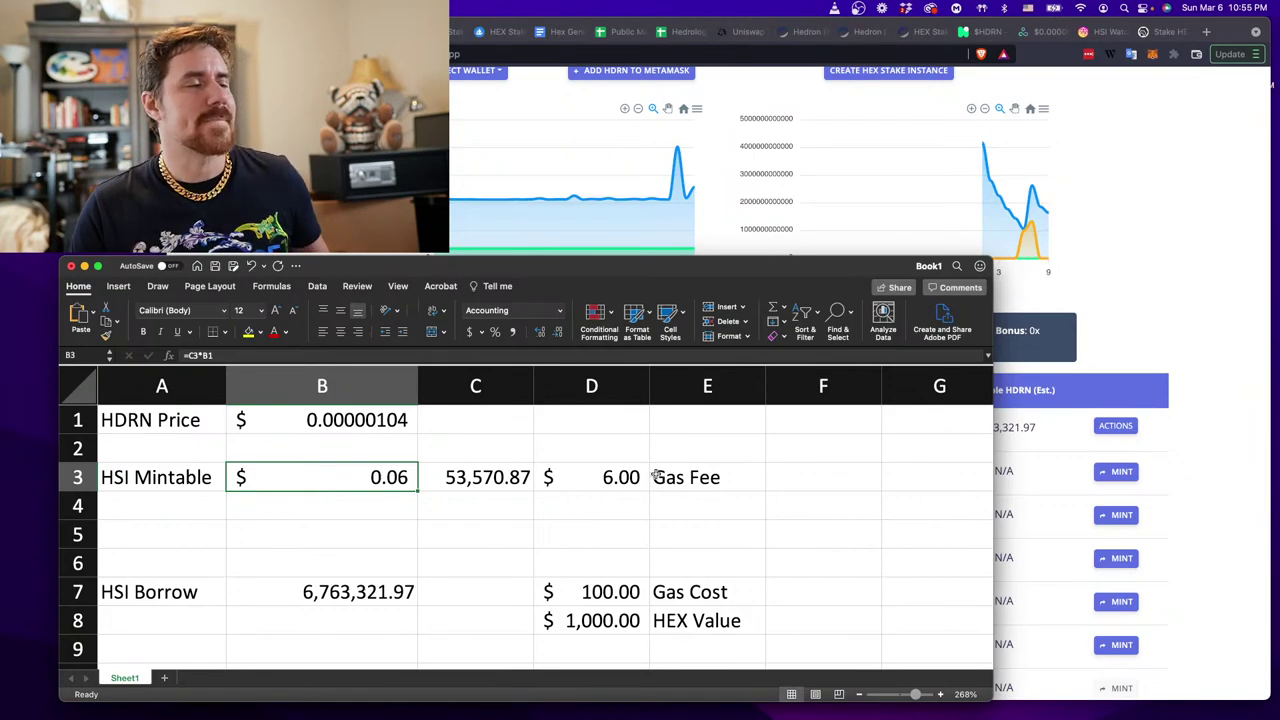
{"action": "left_click_drag", "start_coordinate": [190, 477], "coordinate": [783, 509]}
{"action": "left_click", "coordinate": [714, 505]}
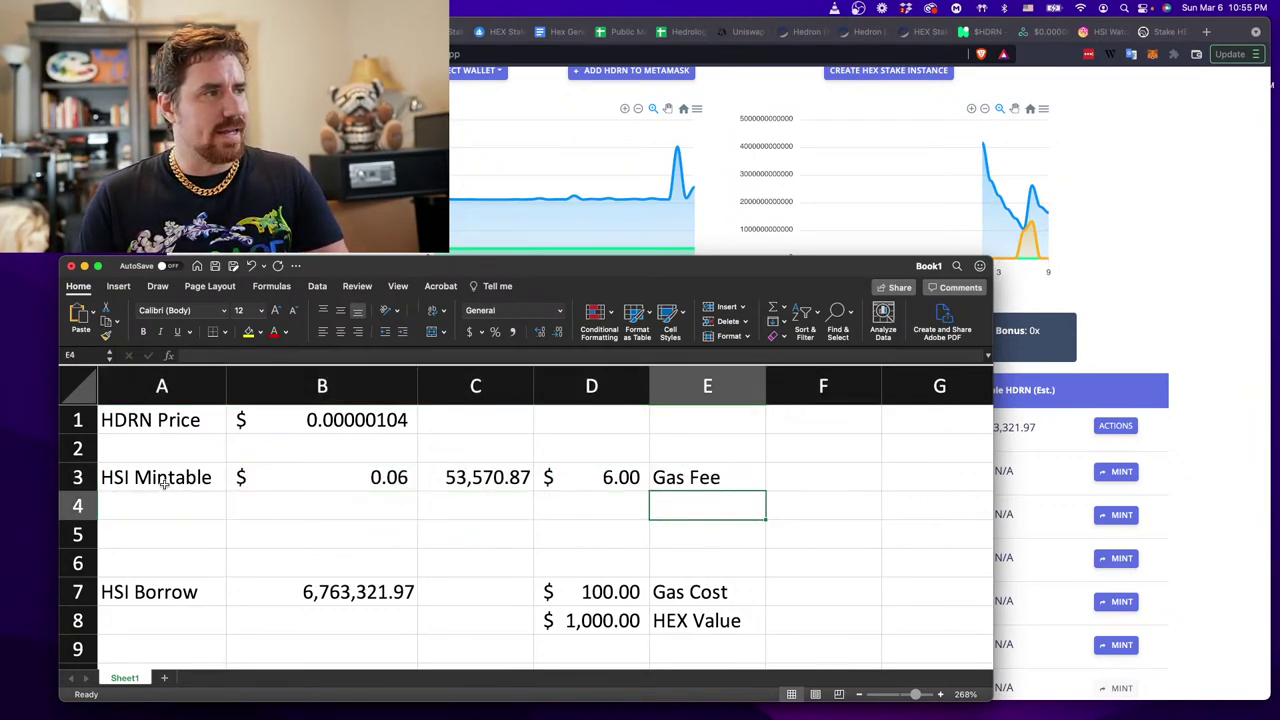
{"action": "left_click_drag", "start_coordinate": [163, 482], "coordinate": [745, 507]}
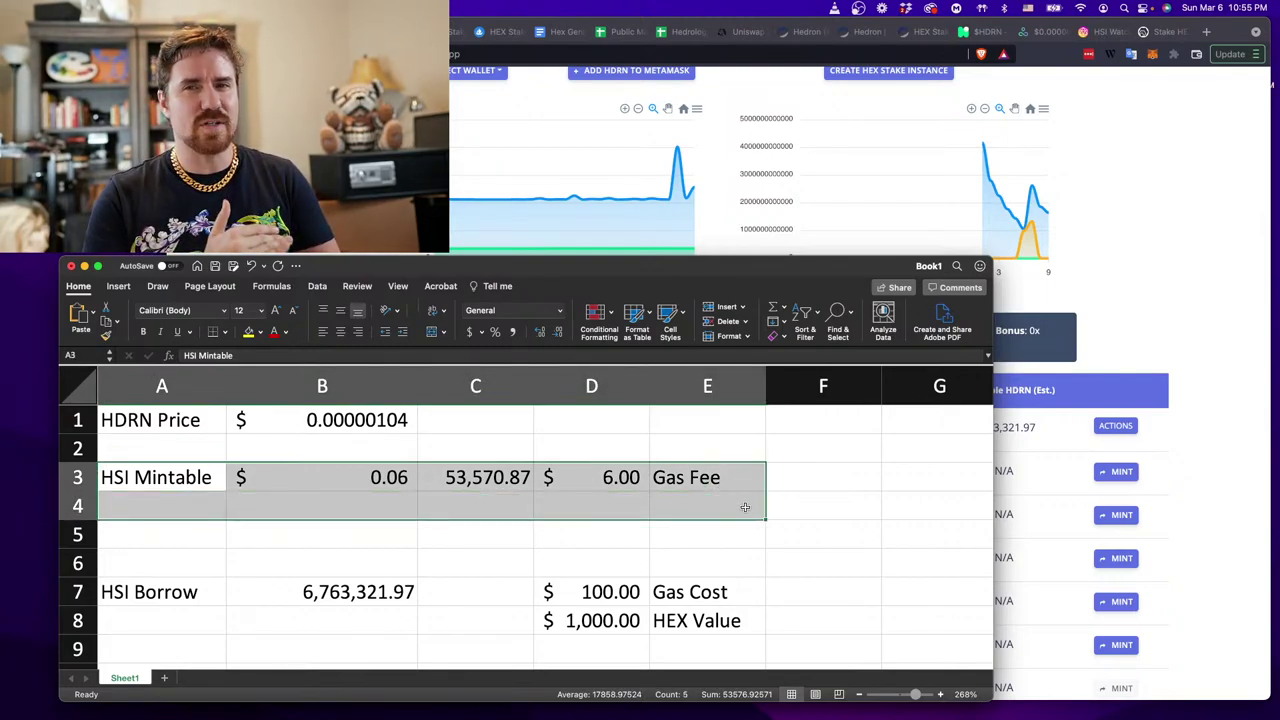
Try an HDRN price of 0.001 in B1, and undo the change.
{"action": "left_click", "coordinate": [402, 424]}
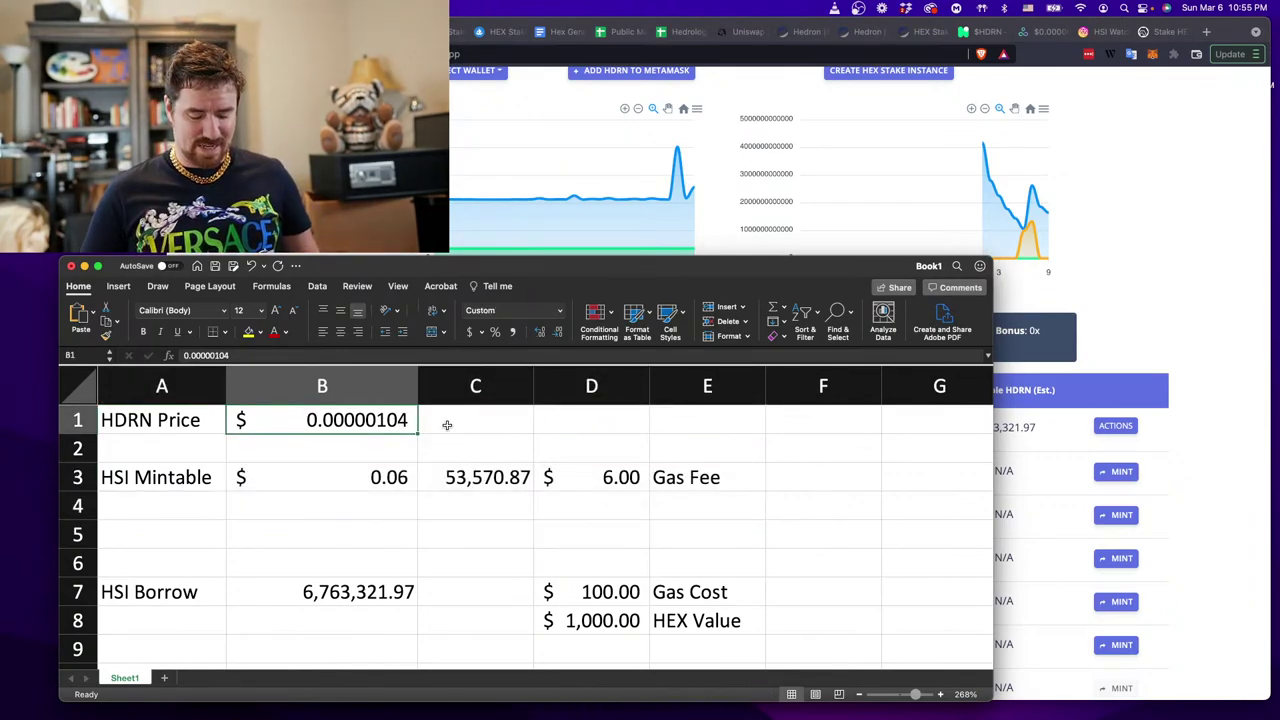
{"action": "type", "text": ".001"}
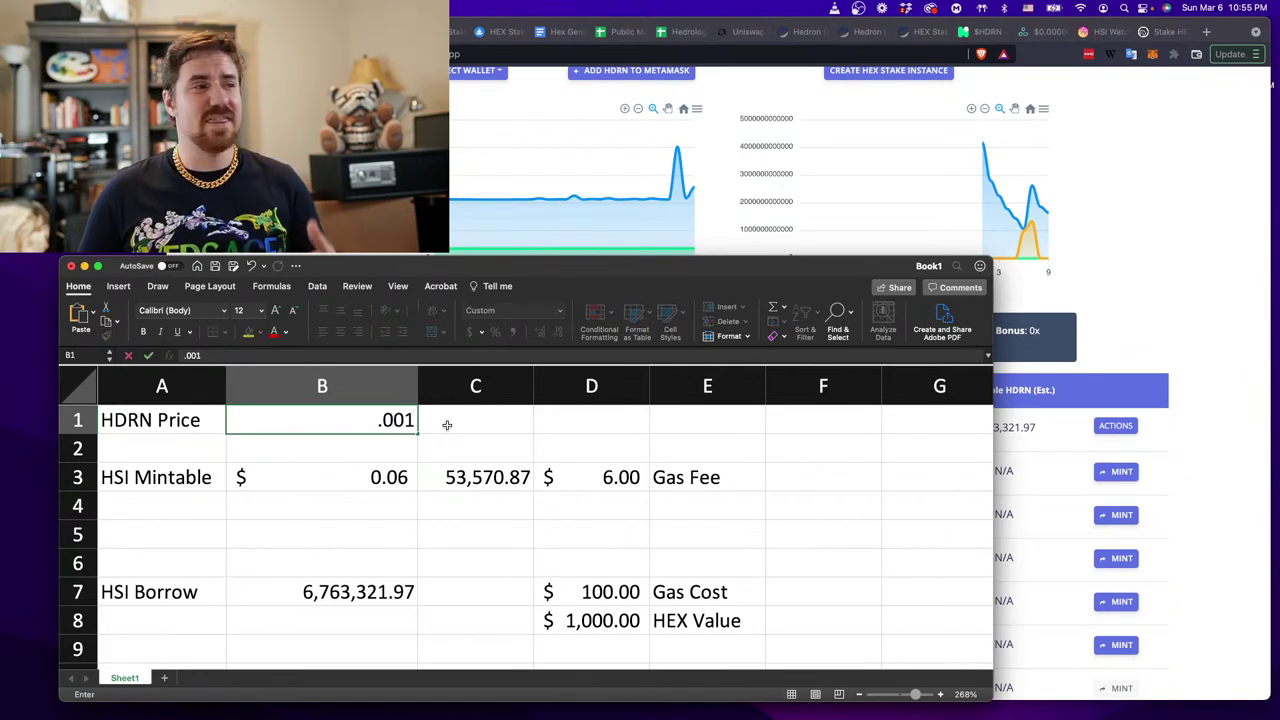
{"action": "key", "text": "Return"}
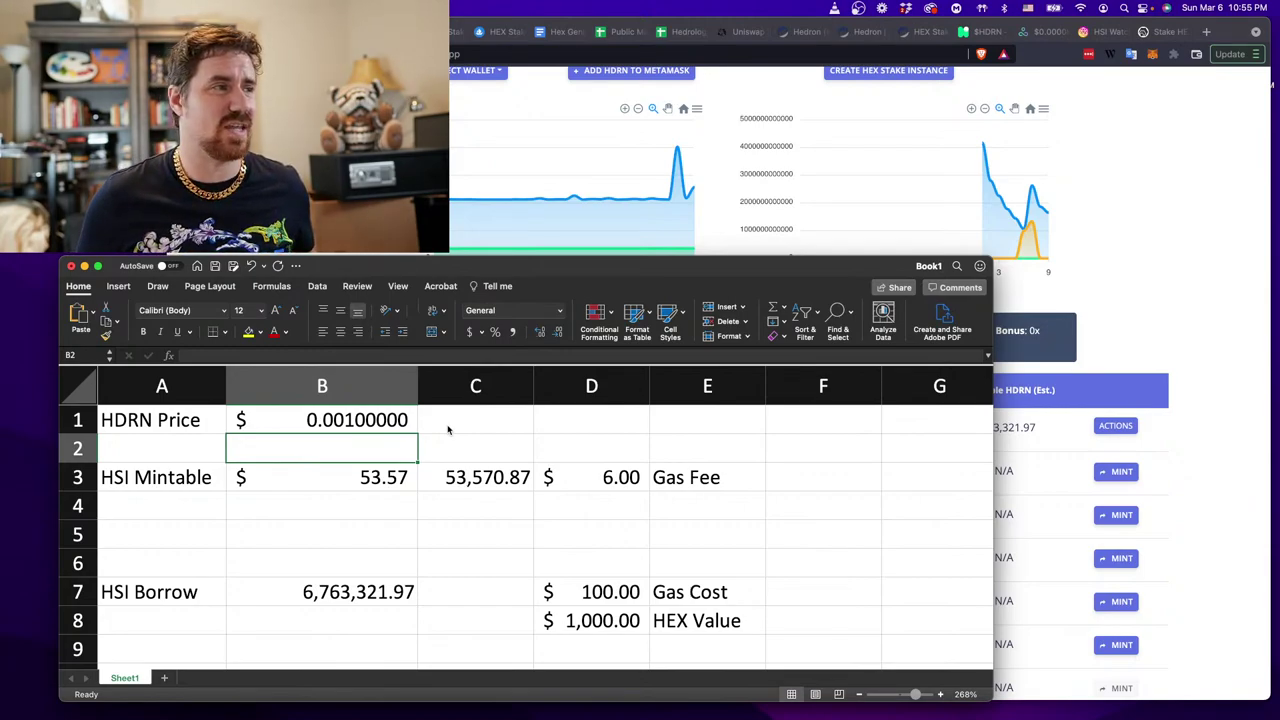
{"action": "key", "text": "super+z"}
Examine the HSI Mintable row, comparing its HDRN amount in C3 with the dollar value formula in B3.
{"action": "key", "text": "Down"}
{"action": "key", "text": "Down"}
{"action": "key", "text": "Right"}
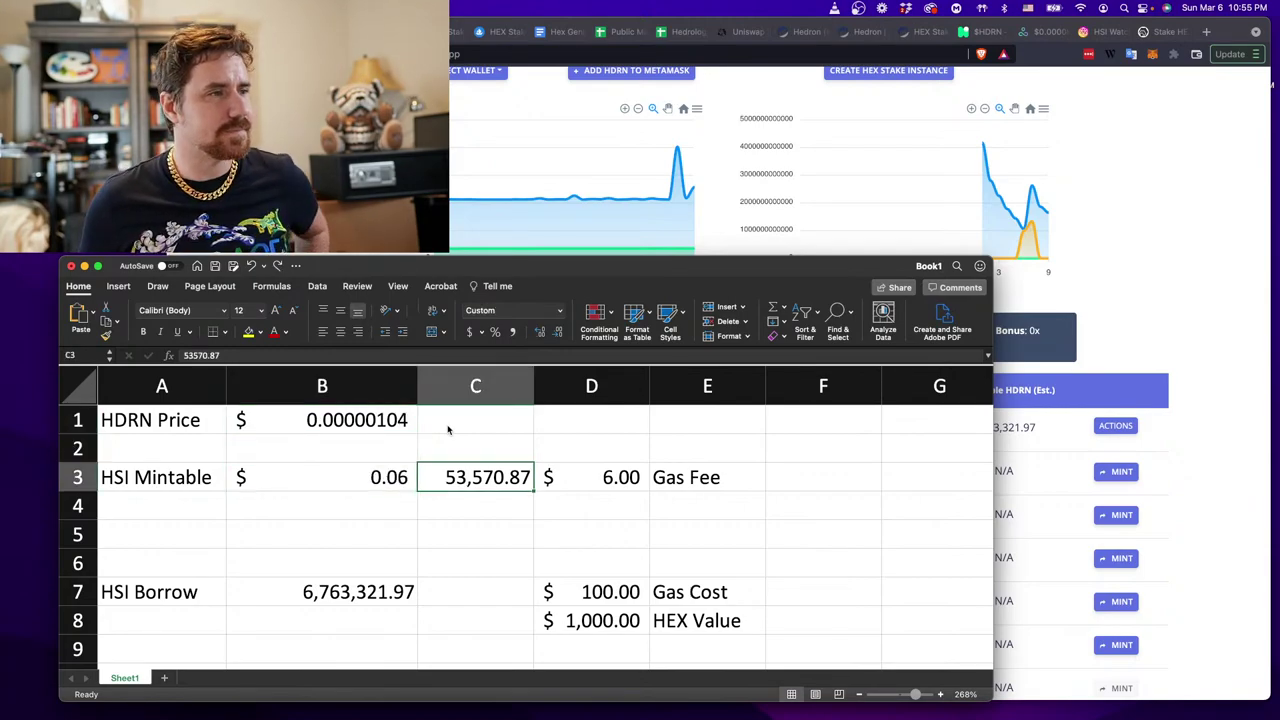
{"action": "key", "text": "Left"}
{"action": "key", "text": "Left"}
{"action": "key", "text": "Right"}
{"action": "key", "text": "Right"}
{"action": "key", "text": "Down"}
{"action": "key", "text": "Up"}
{"action": "key", "text": "Left"}
{"action": "key", "text": "Left"}
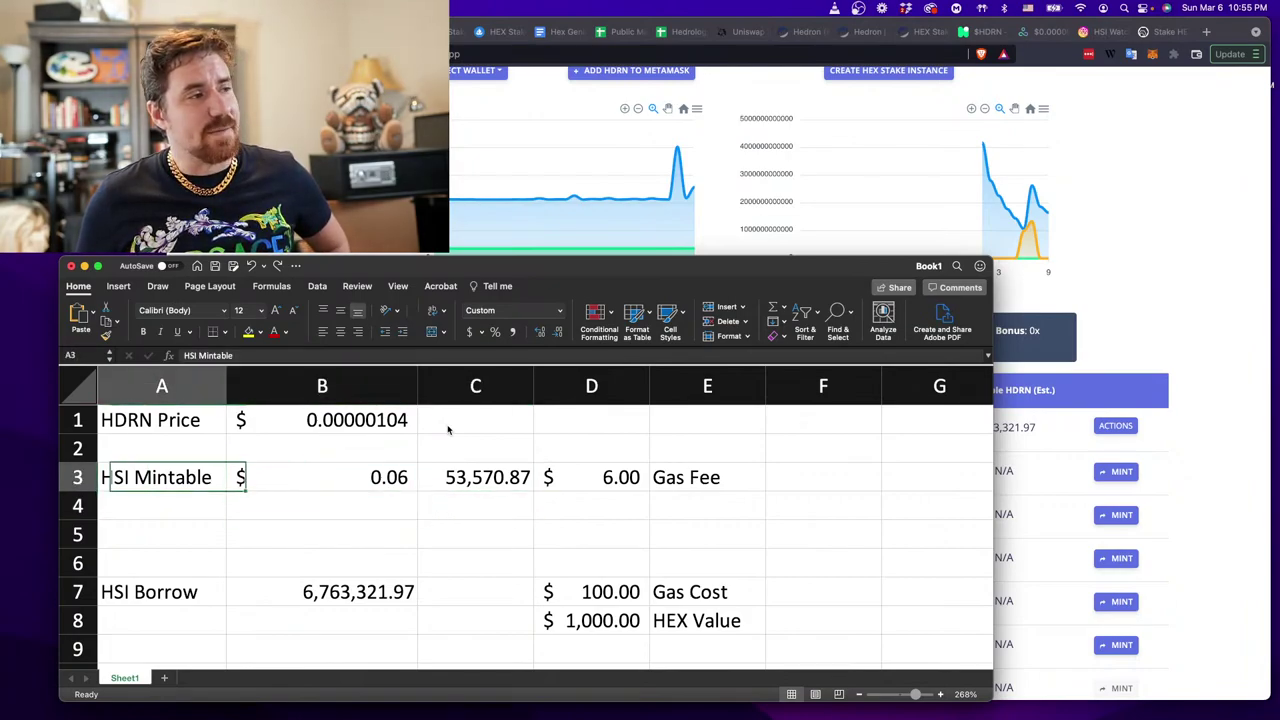
{"action": "key", "text": "Right"}
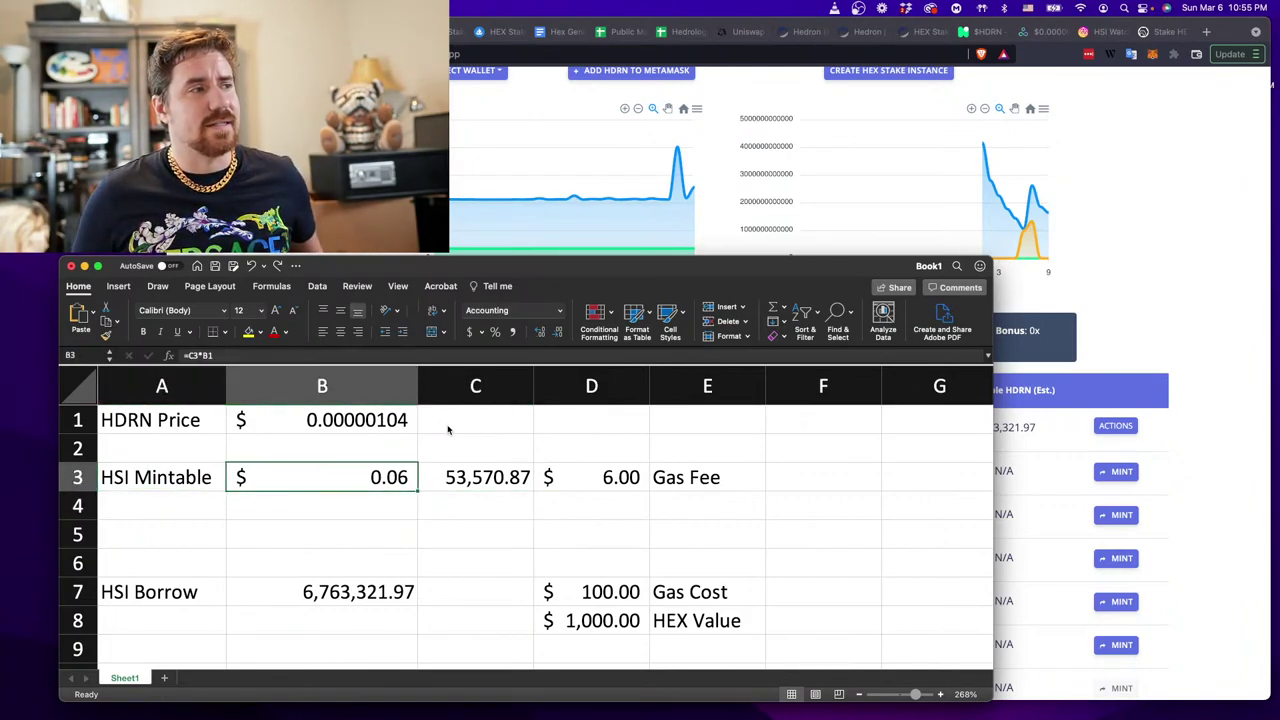
{"action": "key", "text": "Left"}
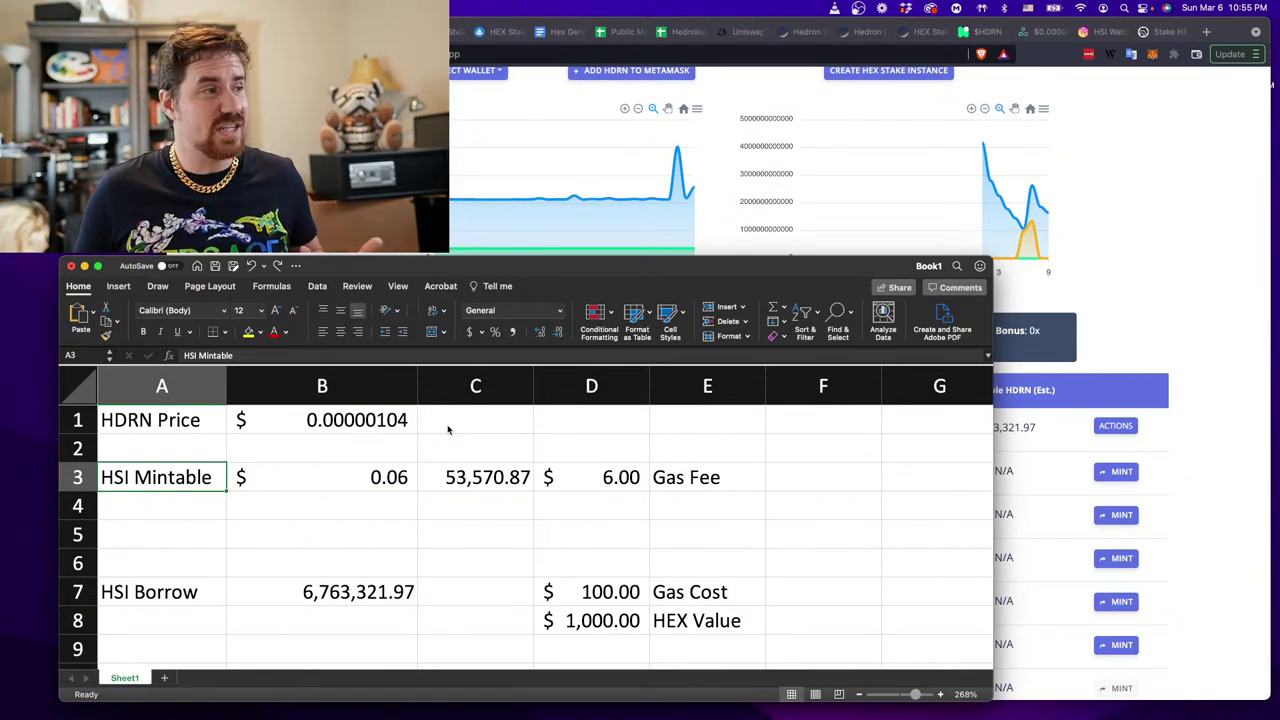
{"action": "key", "text": "Right"}
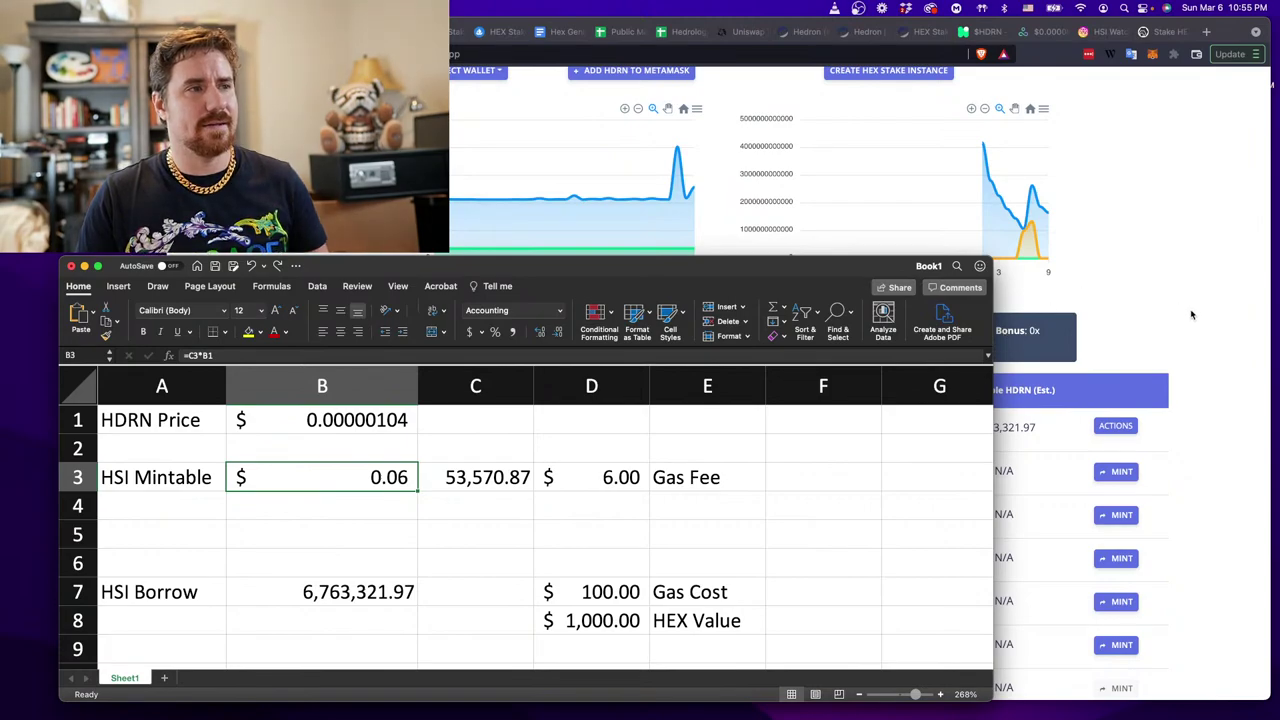
Switch to the browser and examine the instanced stake's estimated mintable HDRN.
{"action": "left_click", "coordinate": [1186, 243]}
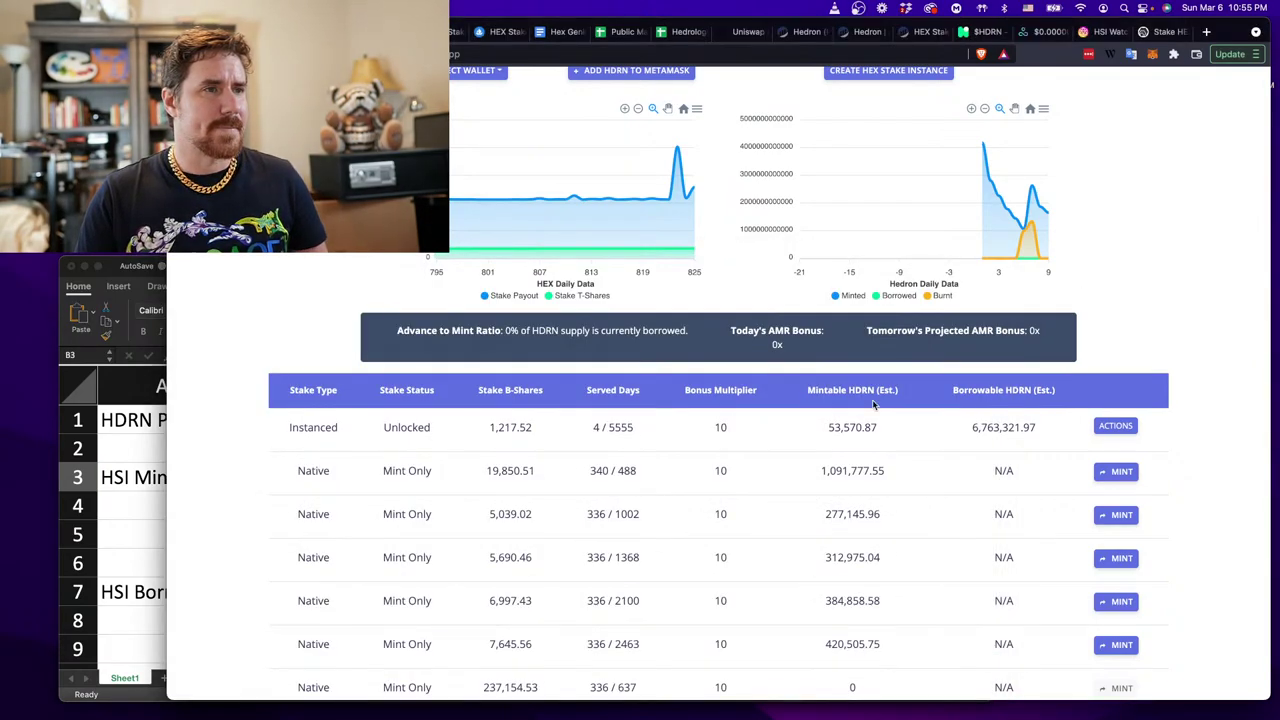
{"action": "double_click", "coordinate": [829, 427]}
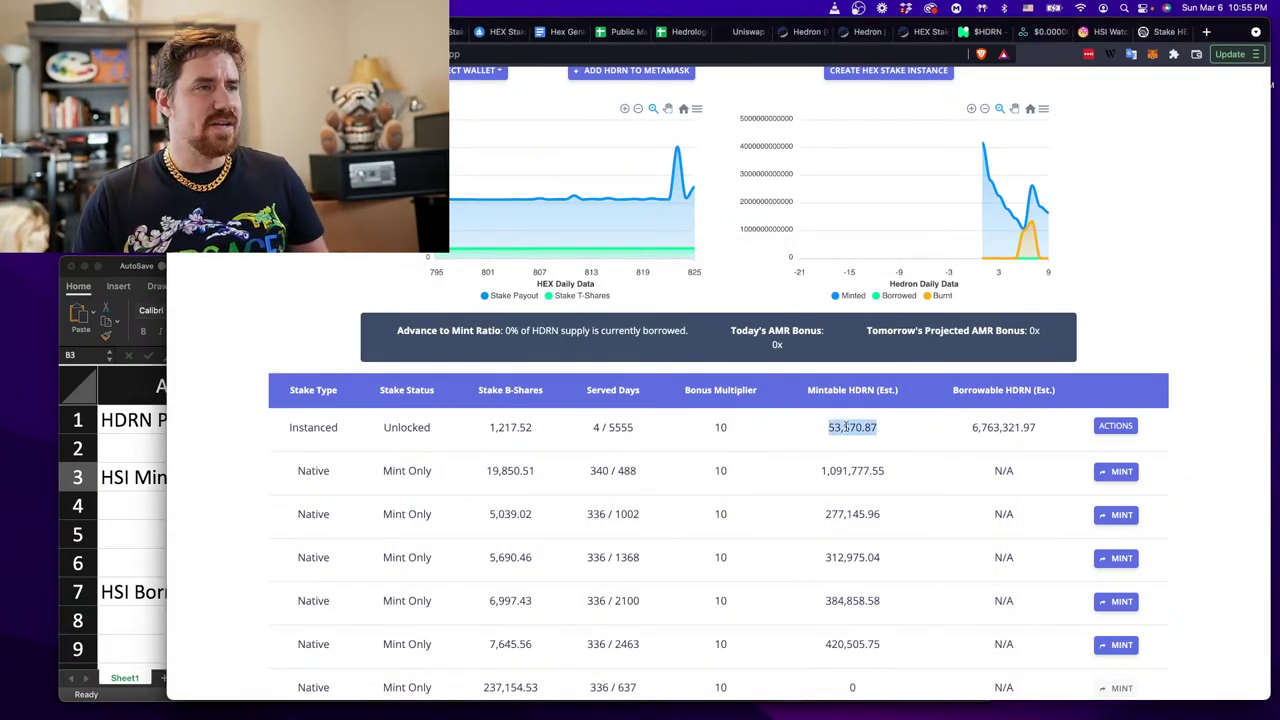
{"action": "left_click", "coordinate": [829, 427]}
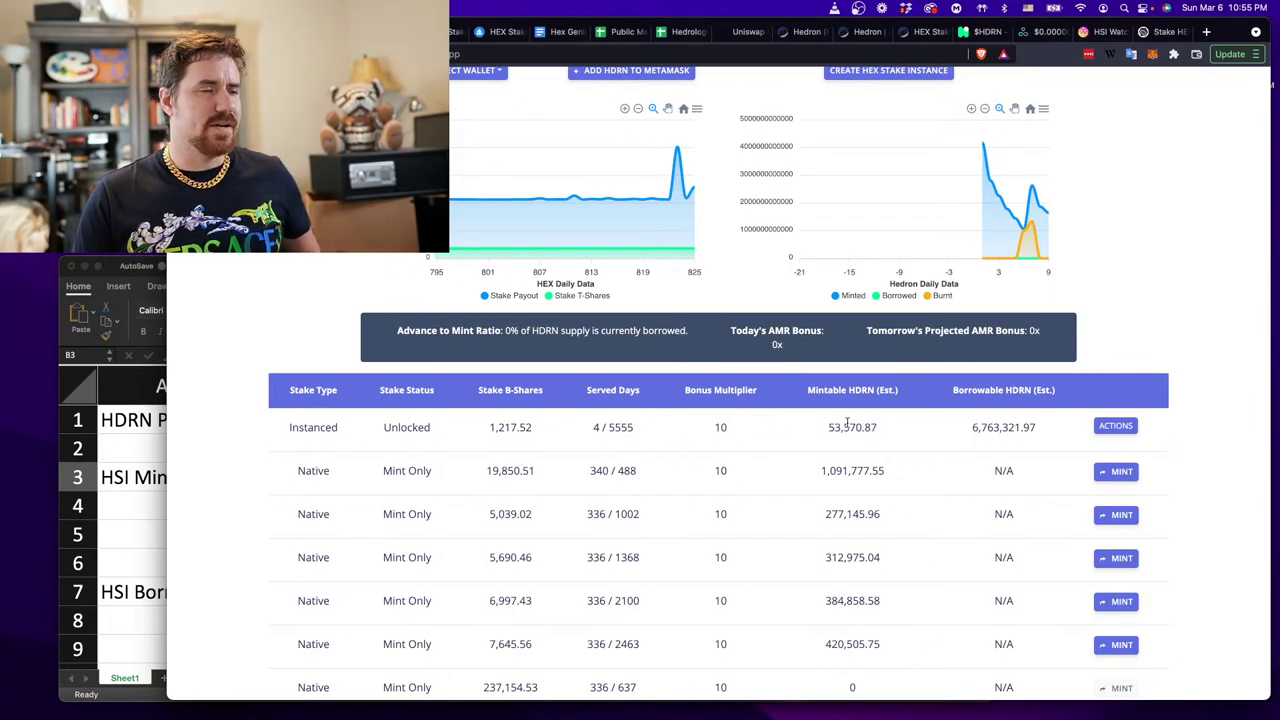
{"action": "double_click", "coordinate": [848, 427]}
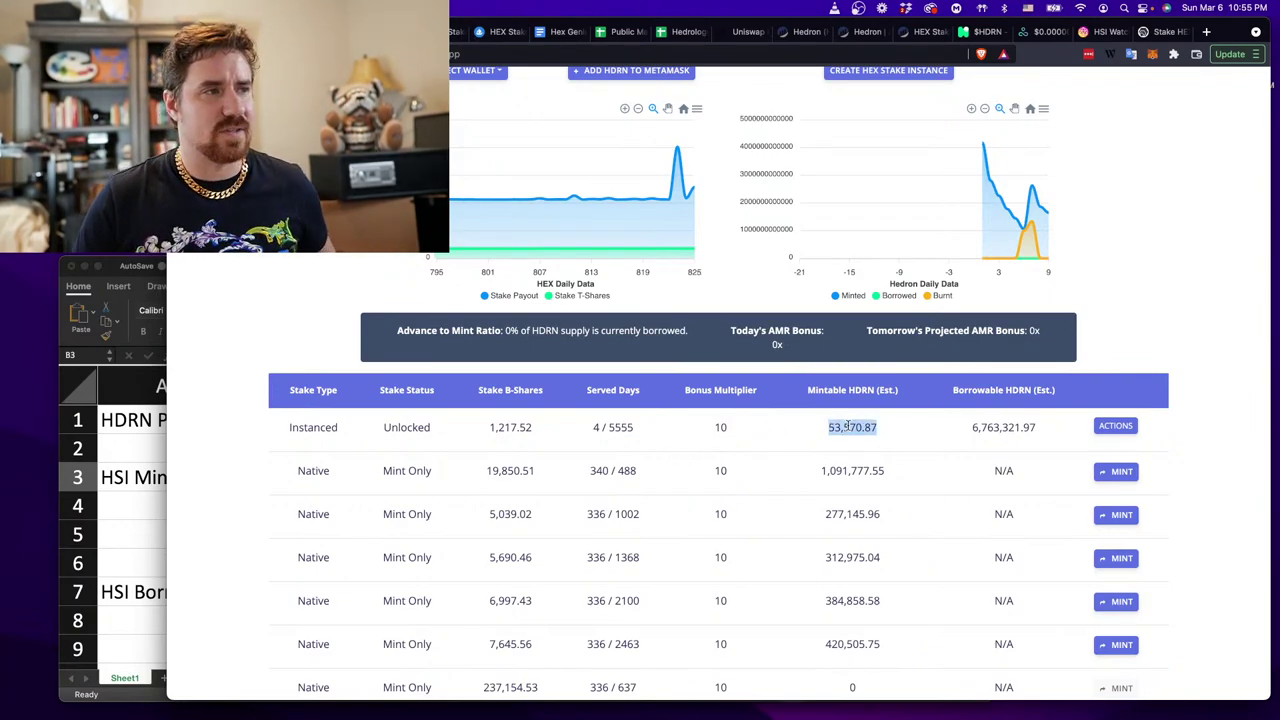
Build the Spotlight calculation 1,217.52+(1,217.52*0) from the instanced stake's B-Shares.
{"action": "double_click", "coordinate": [505, 427]}
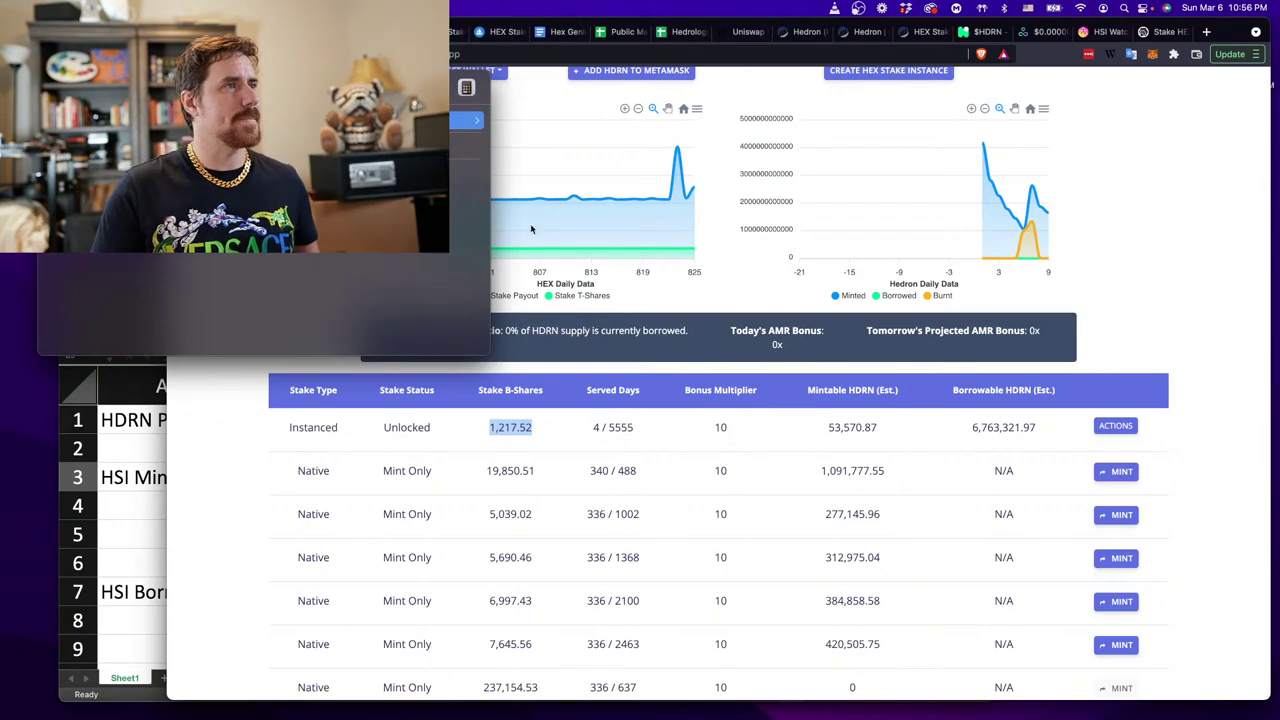
{"action": "left_click_drag", "start_coordinate": [409, 80], "coordinate": [866, 292]}
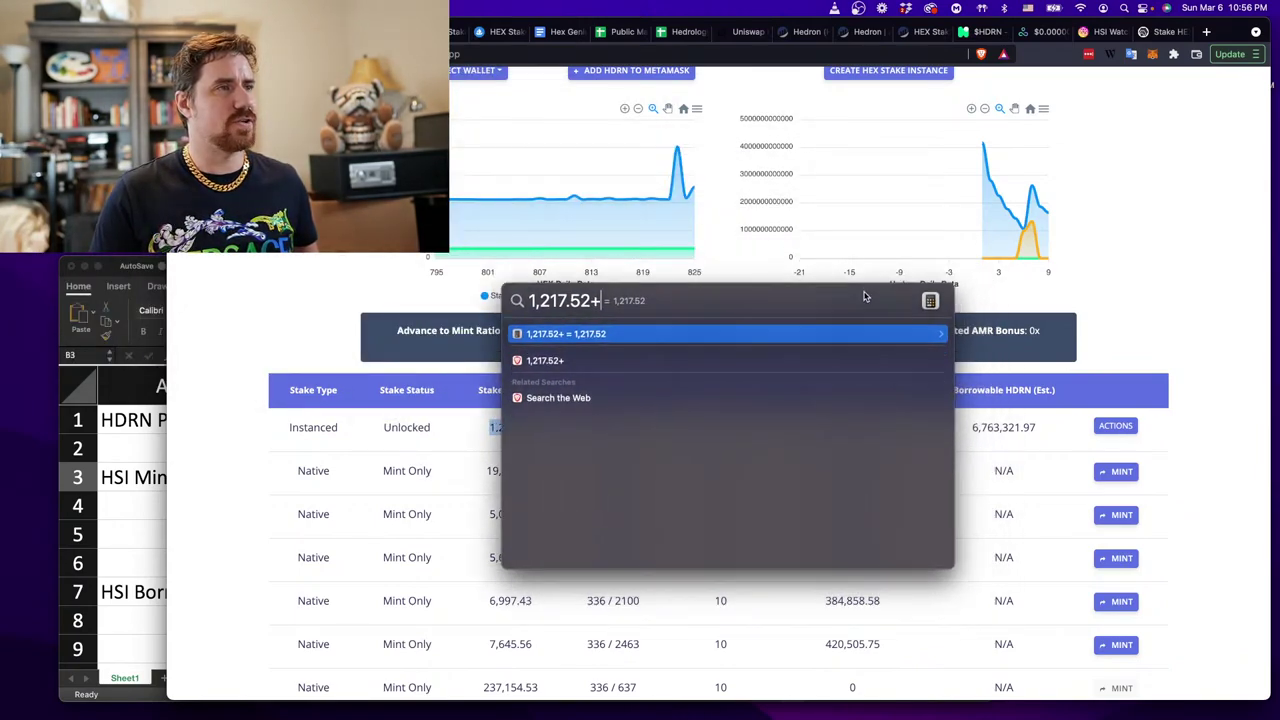
{"action": "double_click", "coordinate": [550, 306]}
{"action": "key", "text": "super+c"}
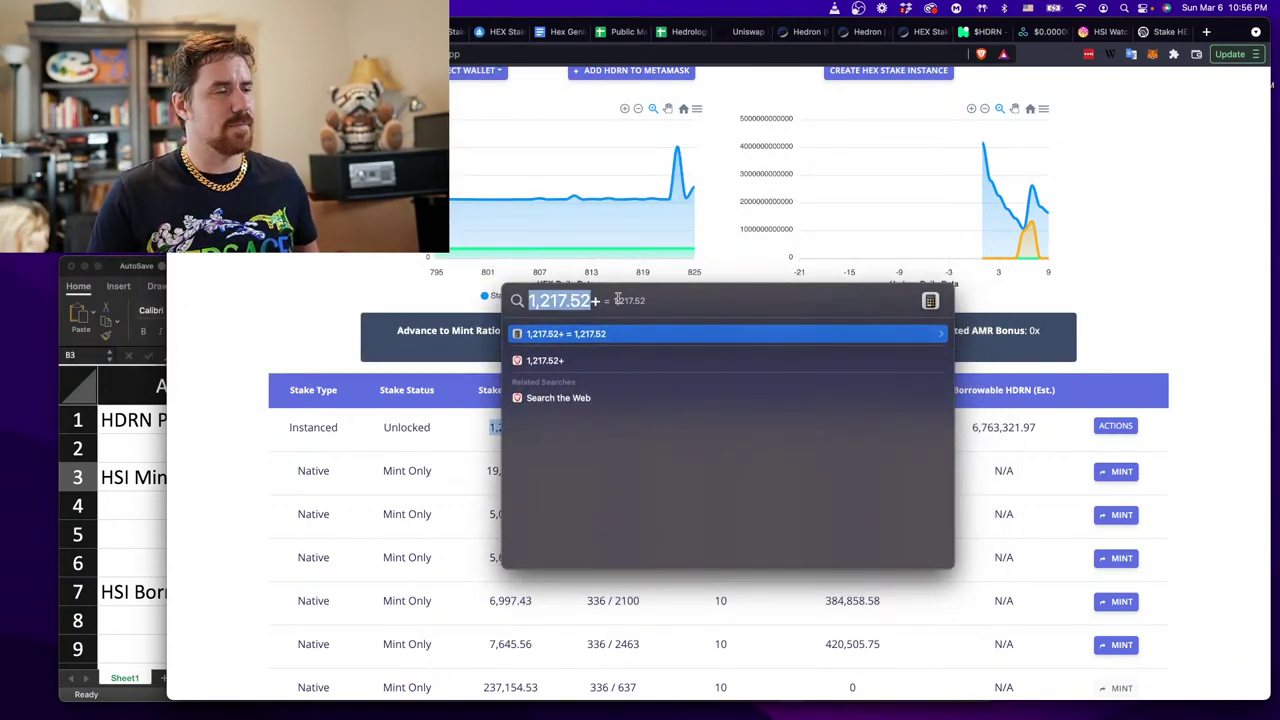
{"action": "left_click", "coordinate": [598, 300]}
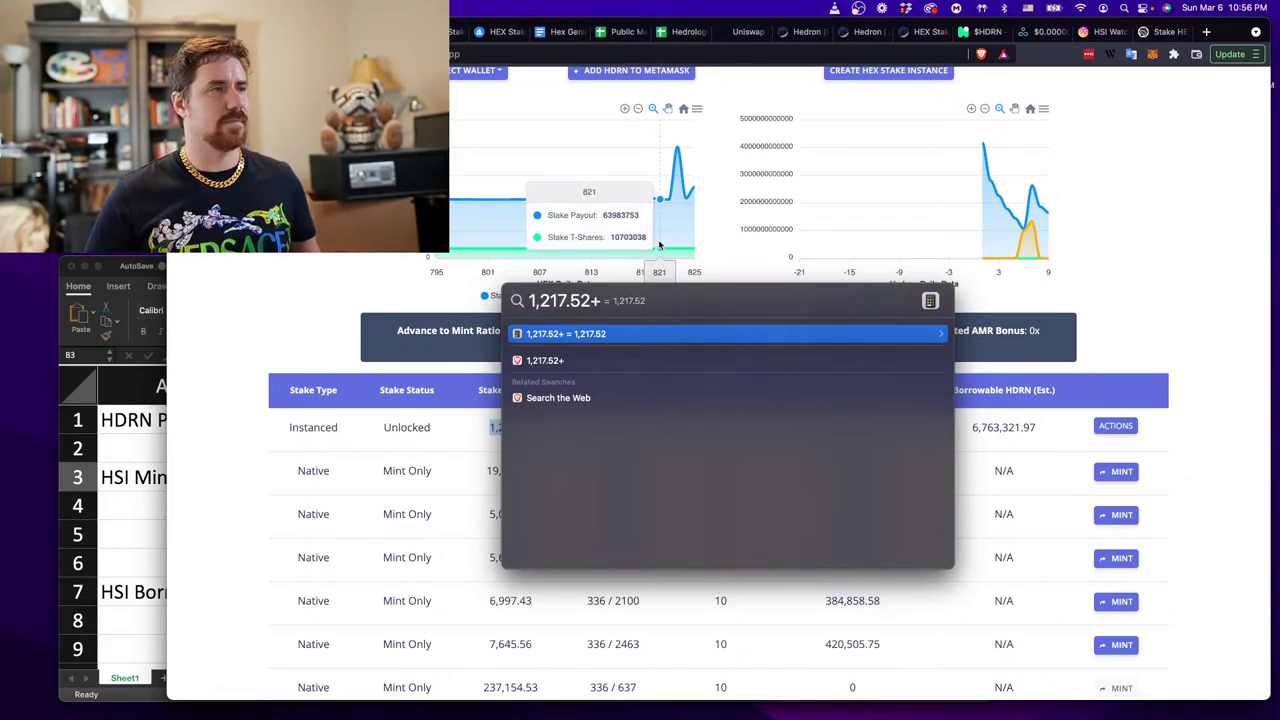
{"action": "type", "text": "("}
{"action": "key", "text": "super+v"}
{"action": "type", "text": ")"}
{"action": "key", "text": "Left"}
{"action": "type", "text": "*0"}
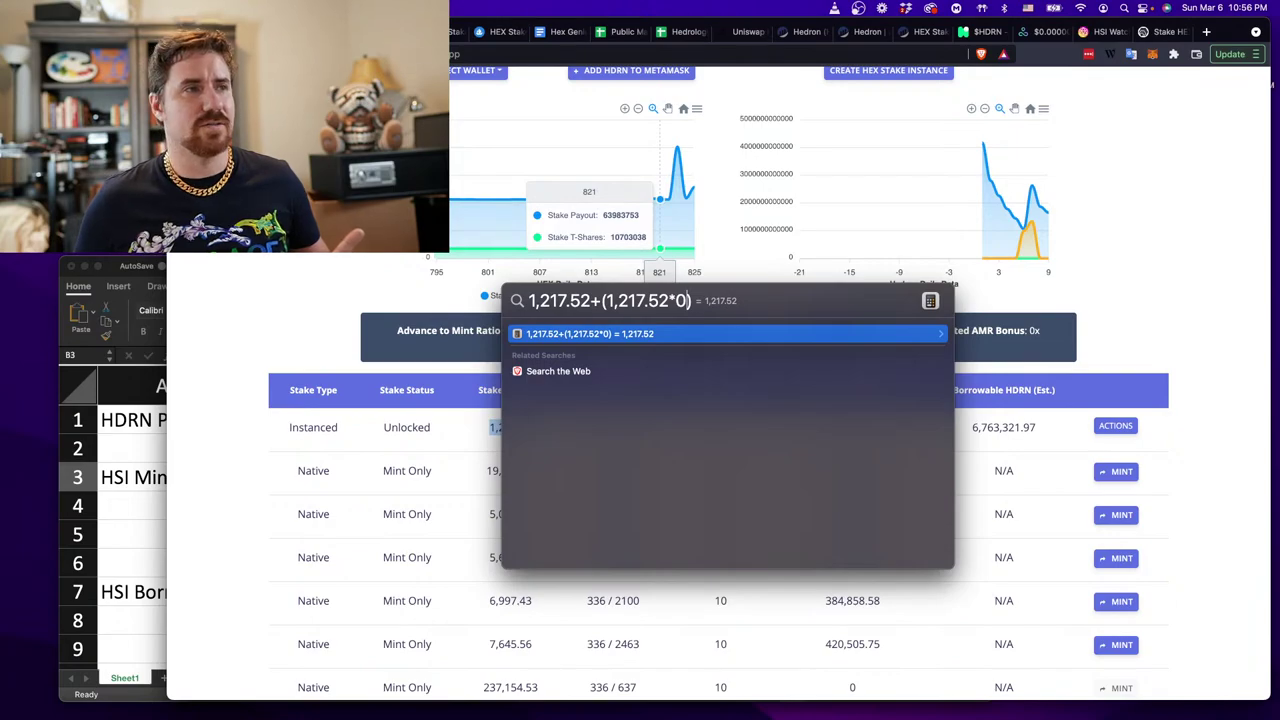
Append a multiplication by 10 to the end of the Spotlight calculation.
{"action": "key", "text": "Right"}
{"action": "key", "text": "shift+Left"}
{"action": "key", "text": "shift+Left"}
{"action": "key", "text": "shift+Left"}
{"action": "key", "text": "shift+Left"}
{"action": "key", "text": "shift+Left"}
{"action": "key", "text": "Right"}
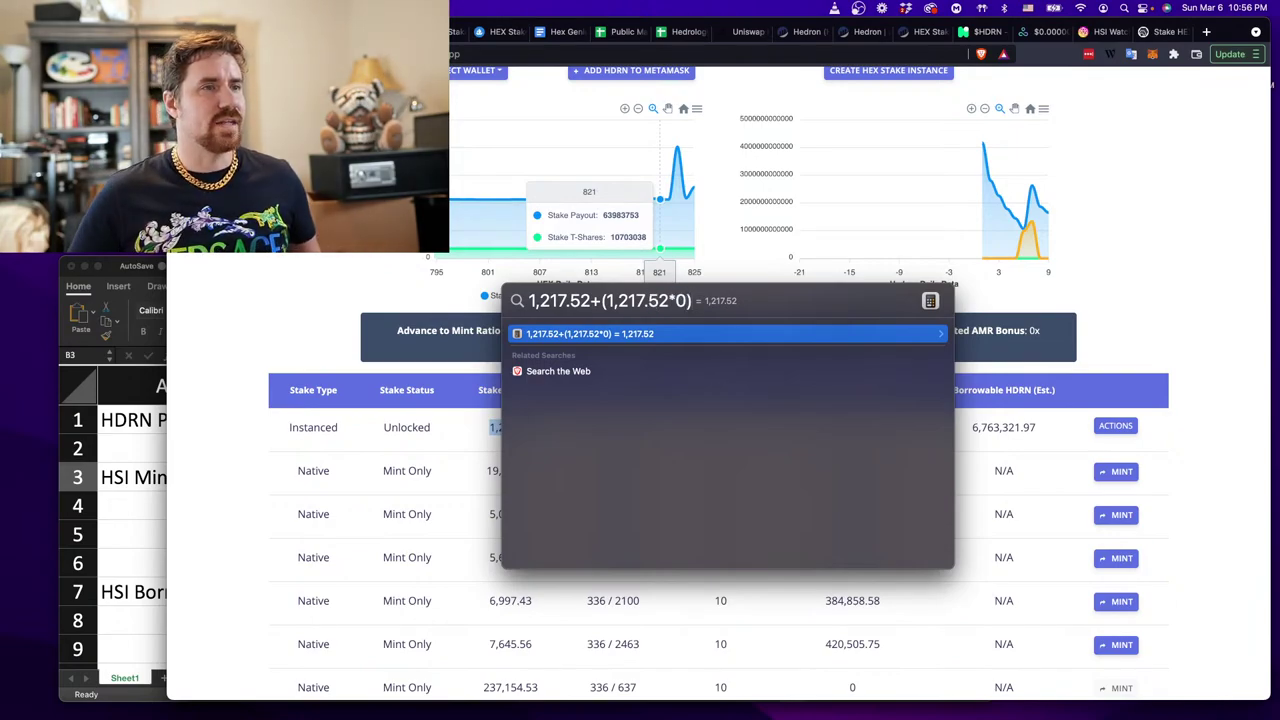
{"action": "left_click_drag", "start_coordinate": [857, 296], "coordinate": [900, 242]}
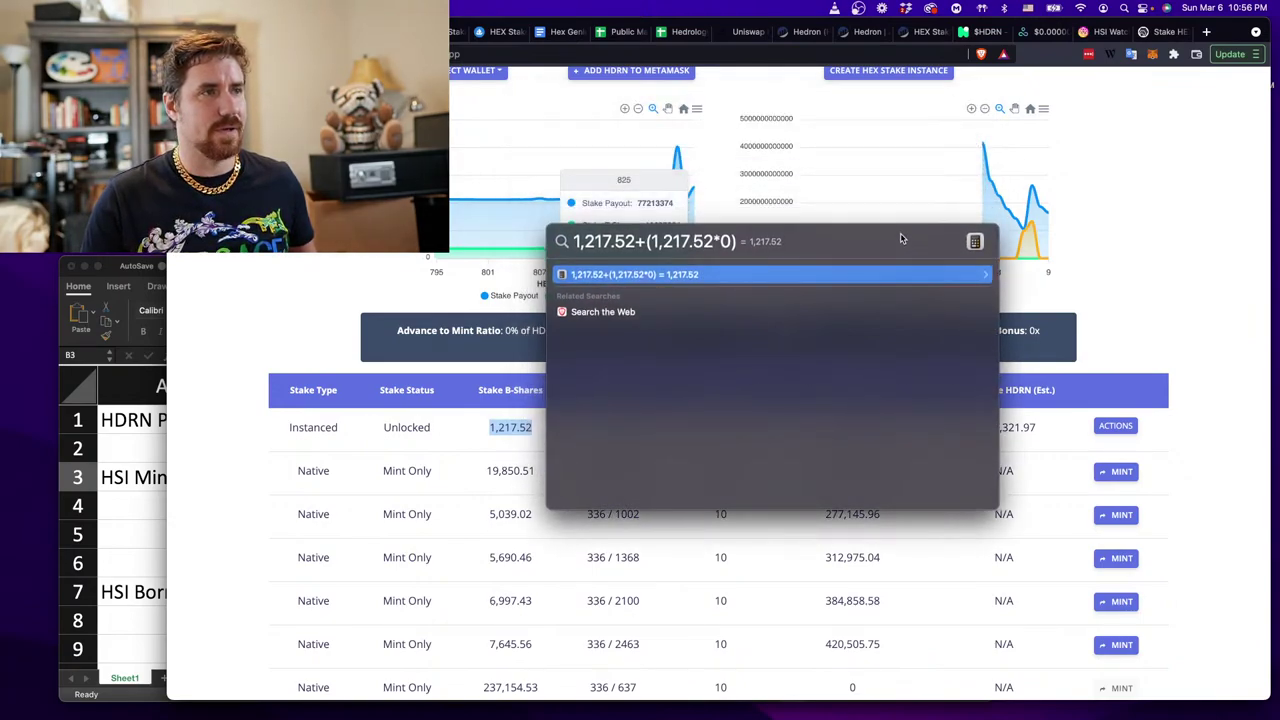
{"action": "type", "text": "* 1"}
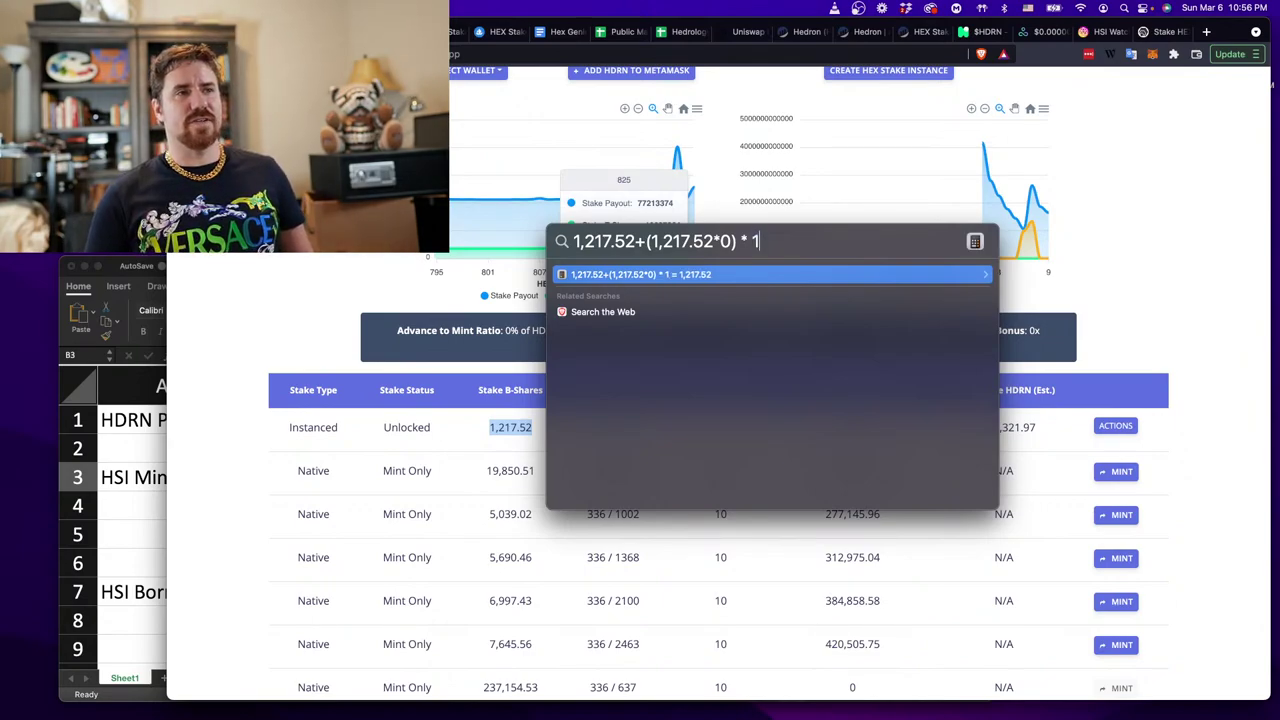
{"action": "type", "text": "0"}
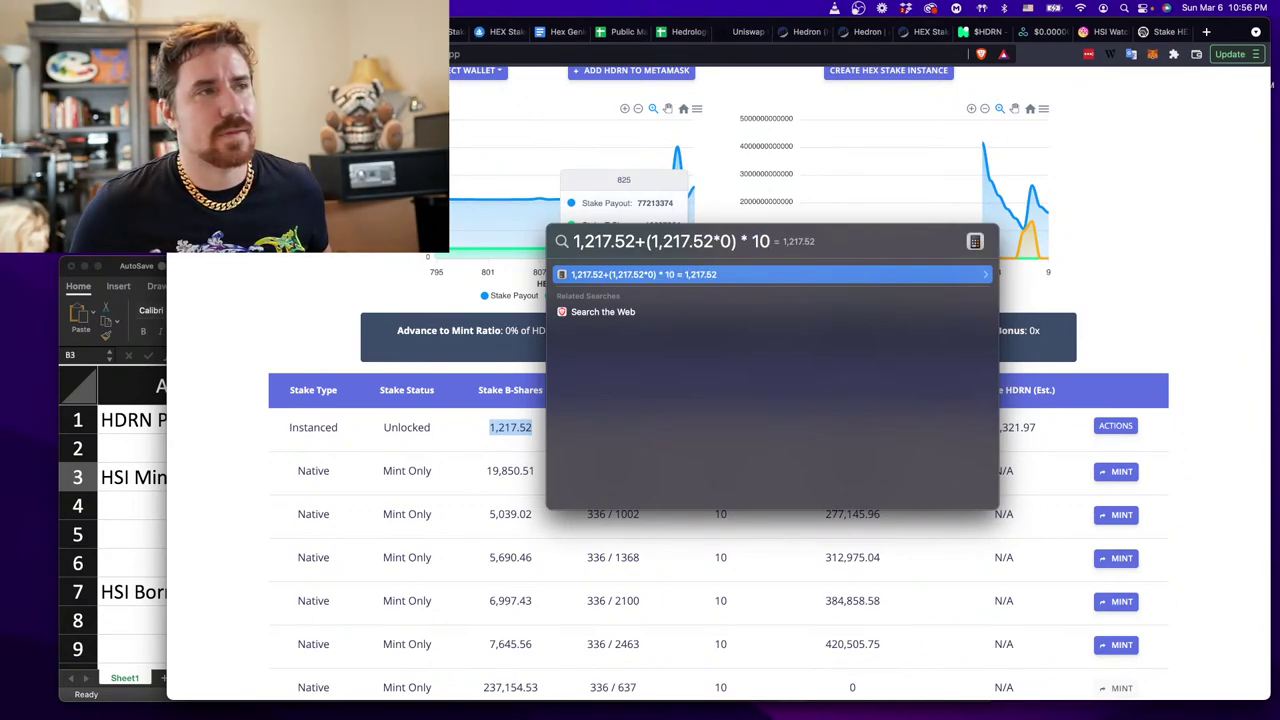
Space out the plus sign and parenthesize the sum so the calculation reads (1,217.52 + (1,217.52*0)) * 10.
{"action": "key", "text": "Left"}
{"action": "key", "text": "Left"}
{"action": "key", "text": "Left"}
{"action": "key", "text": "Left"}
{"action": "key", "text": "Left"}
{"action": "key", "text": "Left"}
{"action": "key", "text": "Left"}
{"action": "key", "text": "Left"}
{"action": "key", "text": "Left"}
{"action": "key", "text": "Left"}
{"action": "key", "text": "Left"}
{"action": "key", "text": "Left"}
{"action": "key", "text": "Left"}
{"action": "key", "text": "Left"}
{"action": "key", "text": "Left"}
{"action": "key", "text": "Left"}
{"action": "key", "text": "Left"}
{"action": "key", "text": "BackSpace"}
{"action": "type", "text": "+"}
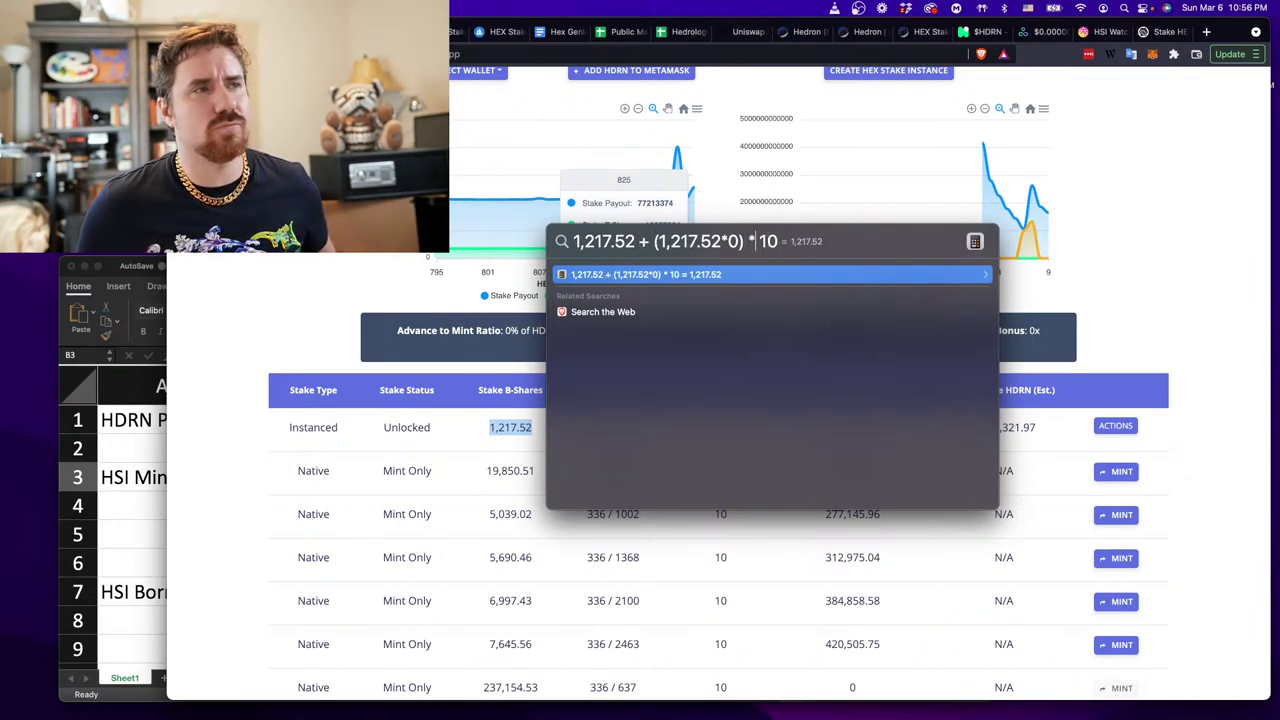
{"action": "key", "text": "super+Left"}
{"action": "type", "text": "("}
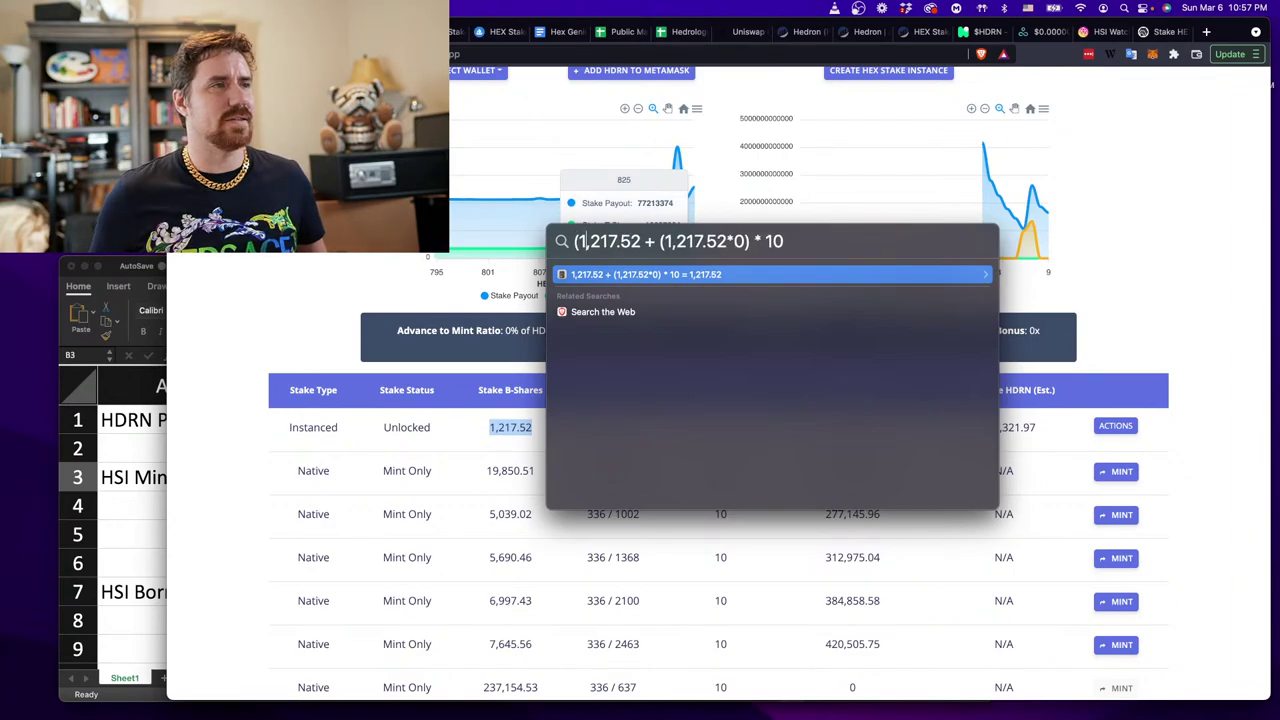
{"action": "left_click", "coordinate": [750, 241]}
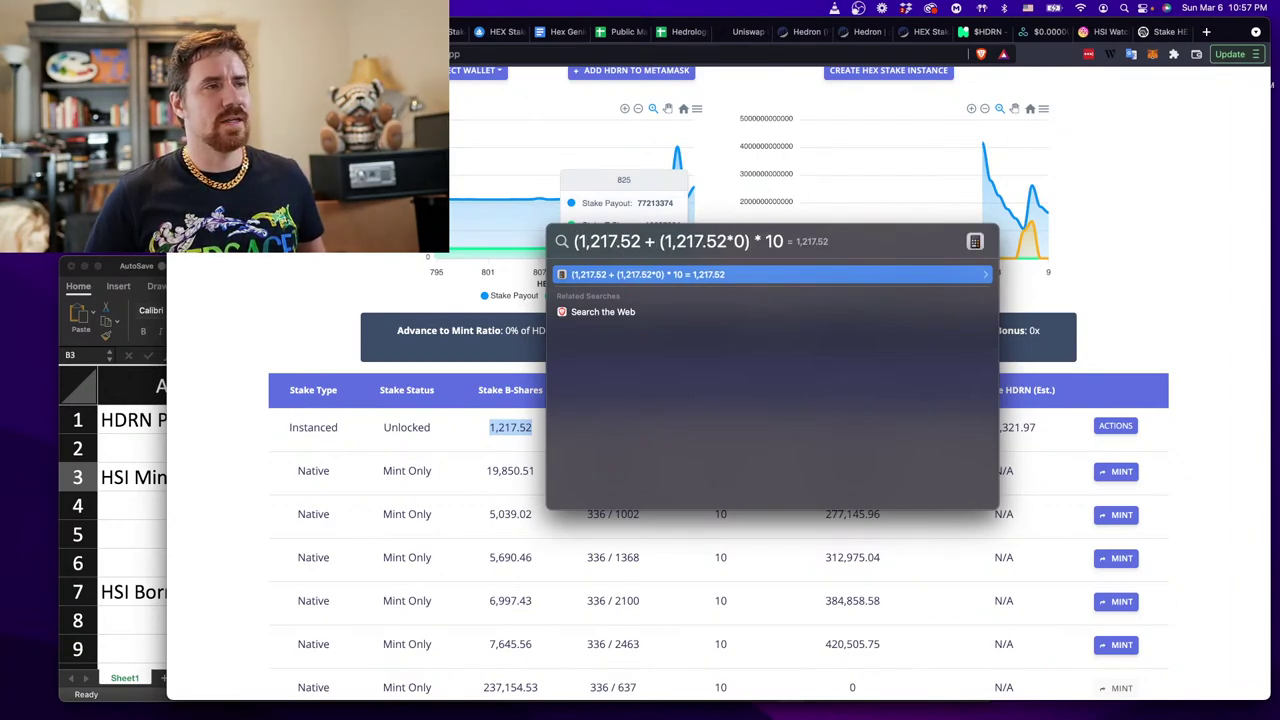
{"action": "type", "text": ")"}
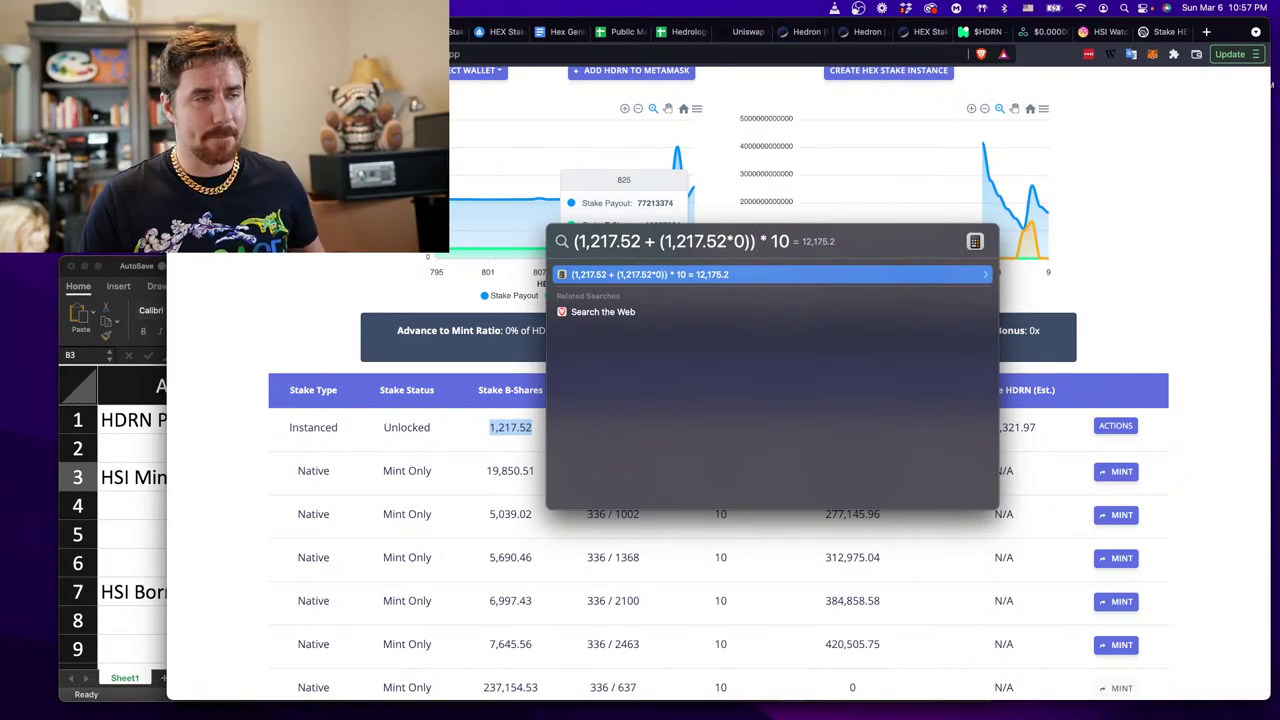
Raise the outer multiplier in the Spotlight calculation to 1000.
{"action": "left_click", "coordinate": [768, 241]}
{"action": "type", "text": "0"}
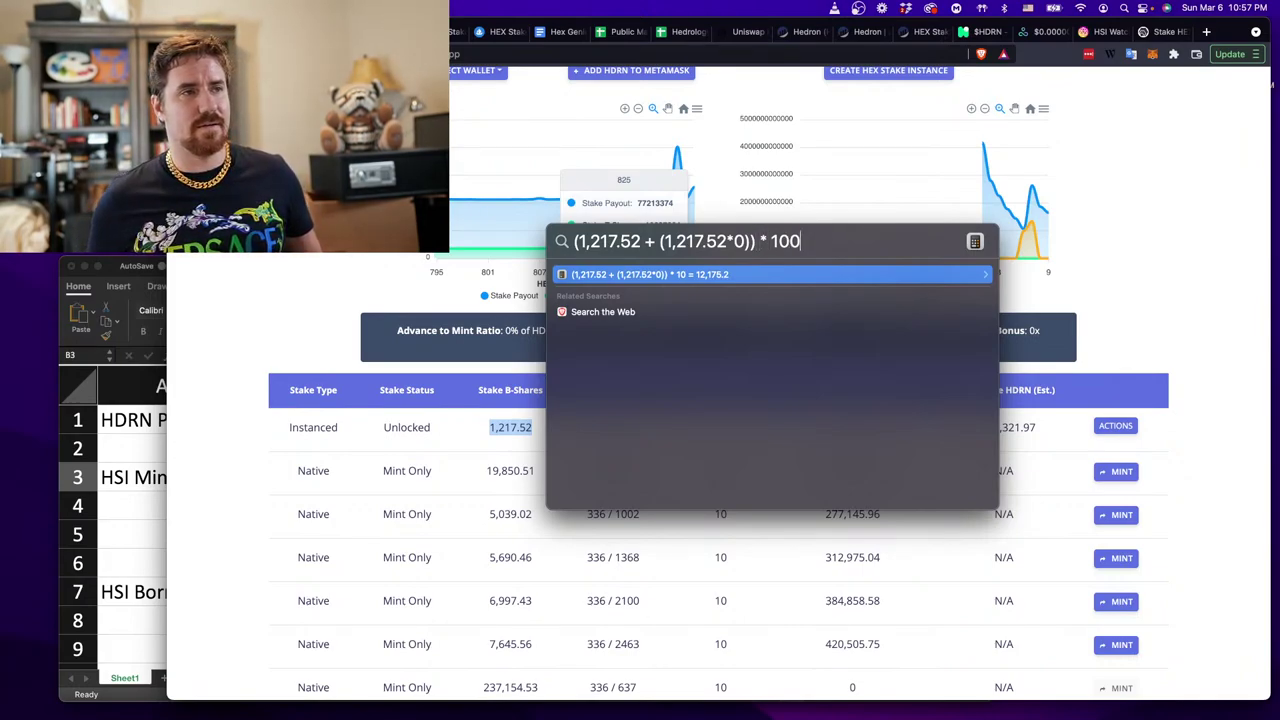
{"action": "type", "text": "0"}
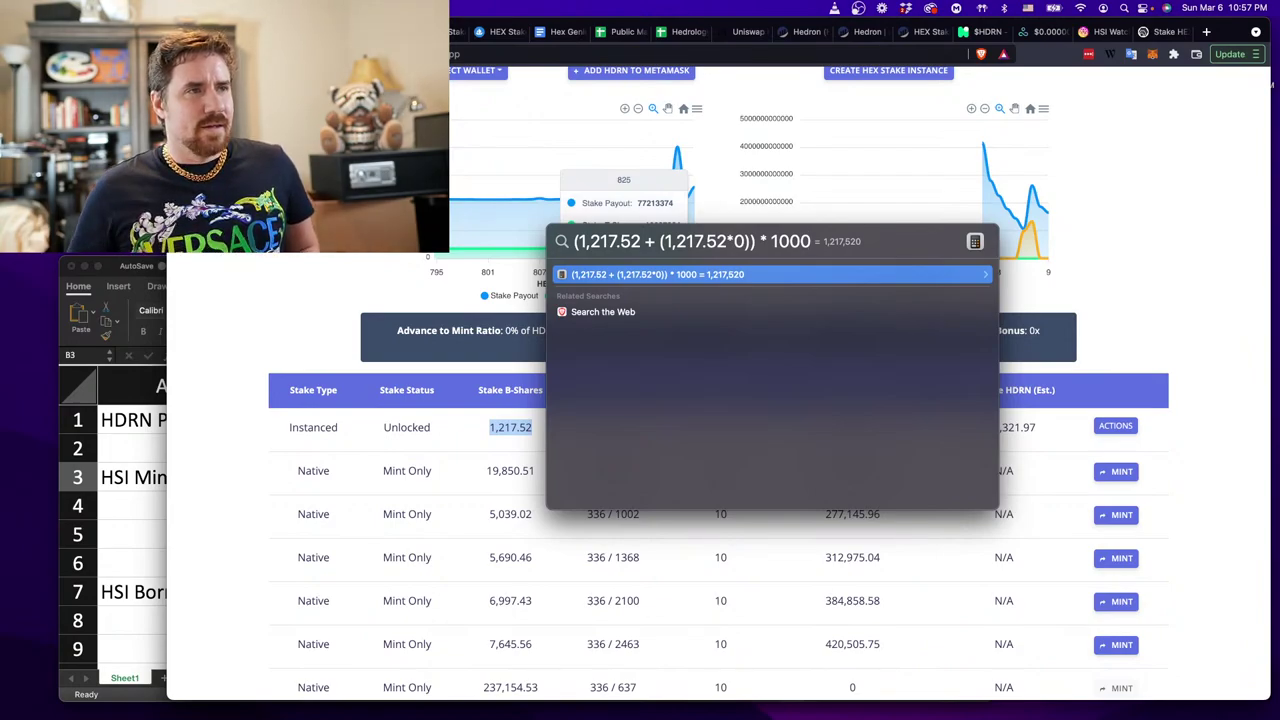
Set the outer multiplier to 1 and the inner factor to 10 in the Spotlight calculation, and close it.
{"action": "key", "text": "BackSpace"}
{"action": "key", "text": "BackSpace"}
{"action": "key", "text": "BackSpace"}
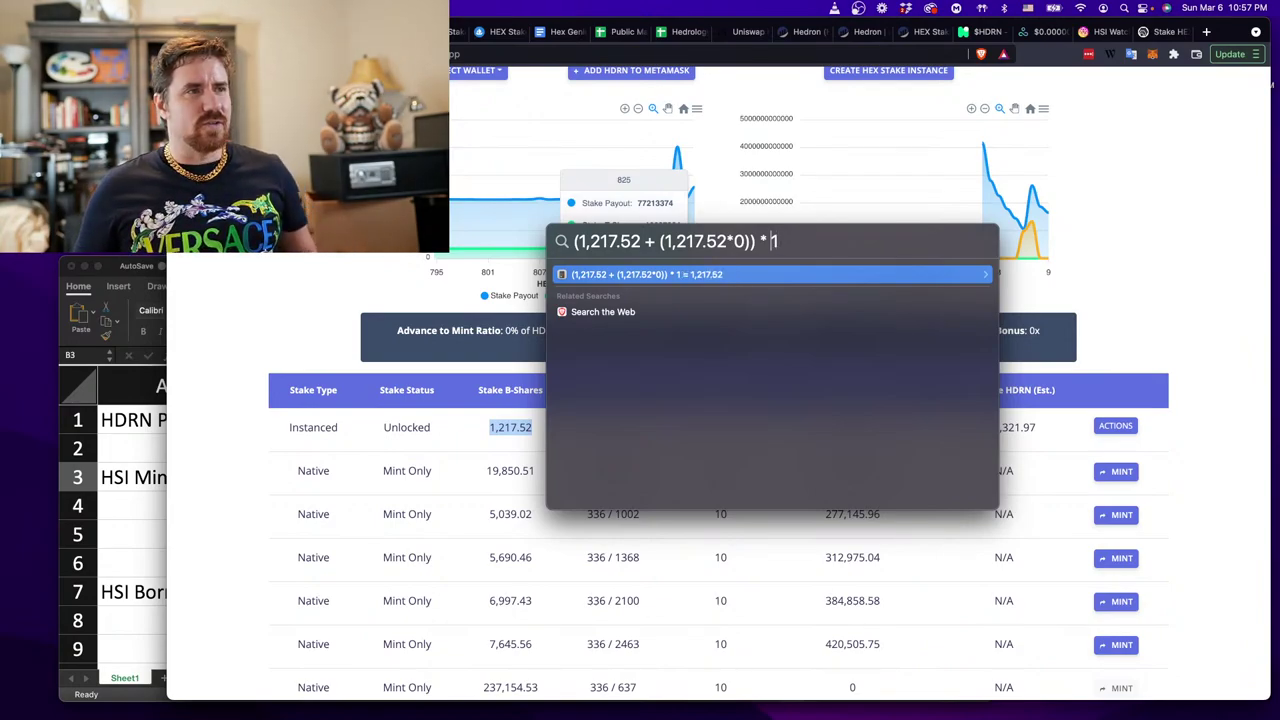
{"action": "key", "text": "Left"}
{"action": "key", "text": "Left"}
{"action": "key", "text": "Left"}
{"action": "key", "text": "Left"}
{"action": "key", "text": "Left"}
{"action": "key", "text": "Left"}
{"action": "key", "text": "Left"}
{"action": "key", "text": "shift+Right"}
{"action": "type", "text": "1"}
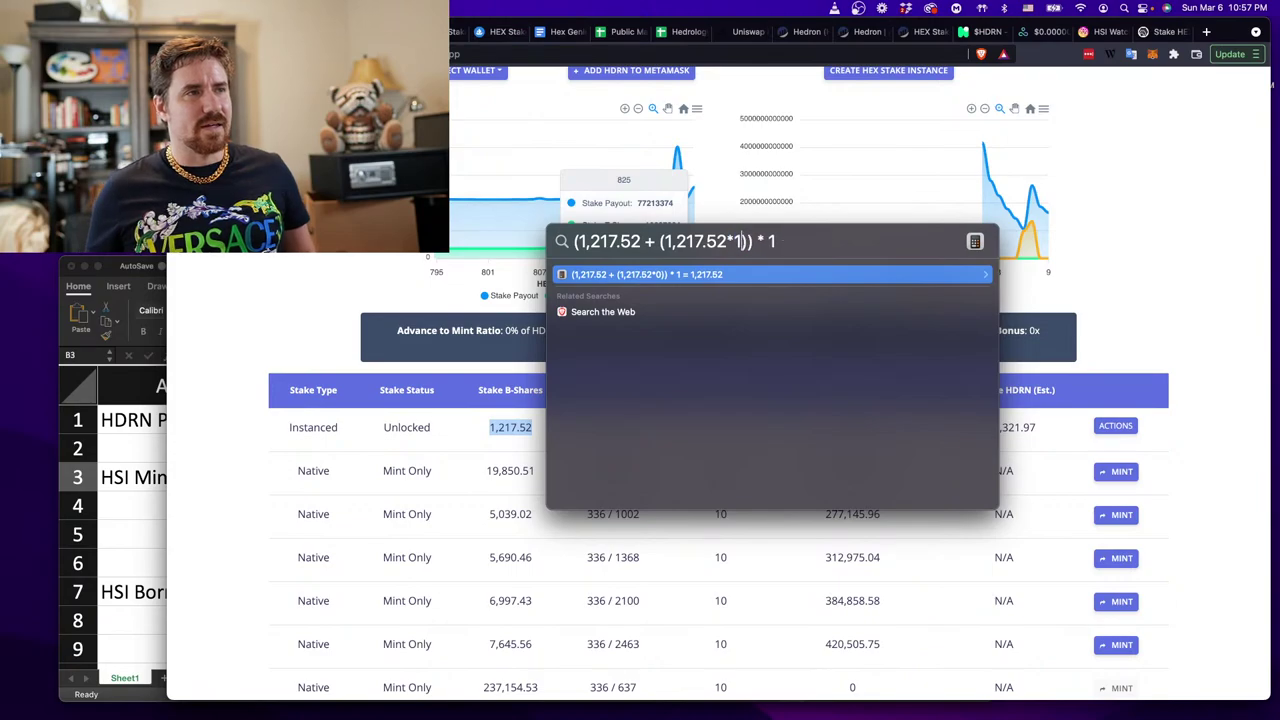
{"action": "type", "text": "0"}
{"action": "key", "text": "Escape"}
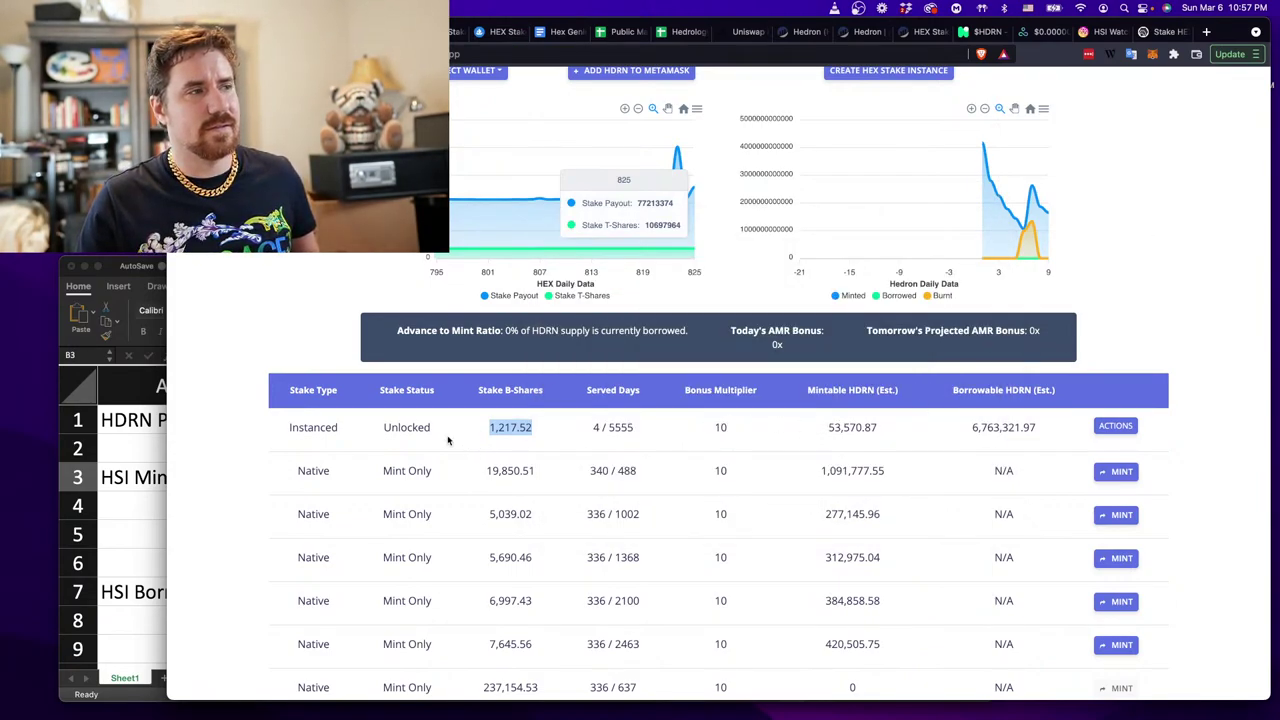
Examine the instanced stake's row, including its bonus multiplier and its mintable and borrowable HDRN estimates.
{"action": "left_click_drag", "start_coordinate": [326, 430], "coordinate": [786, 430]}
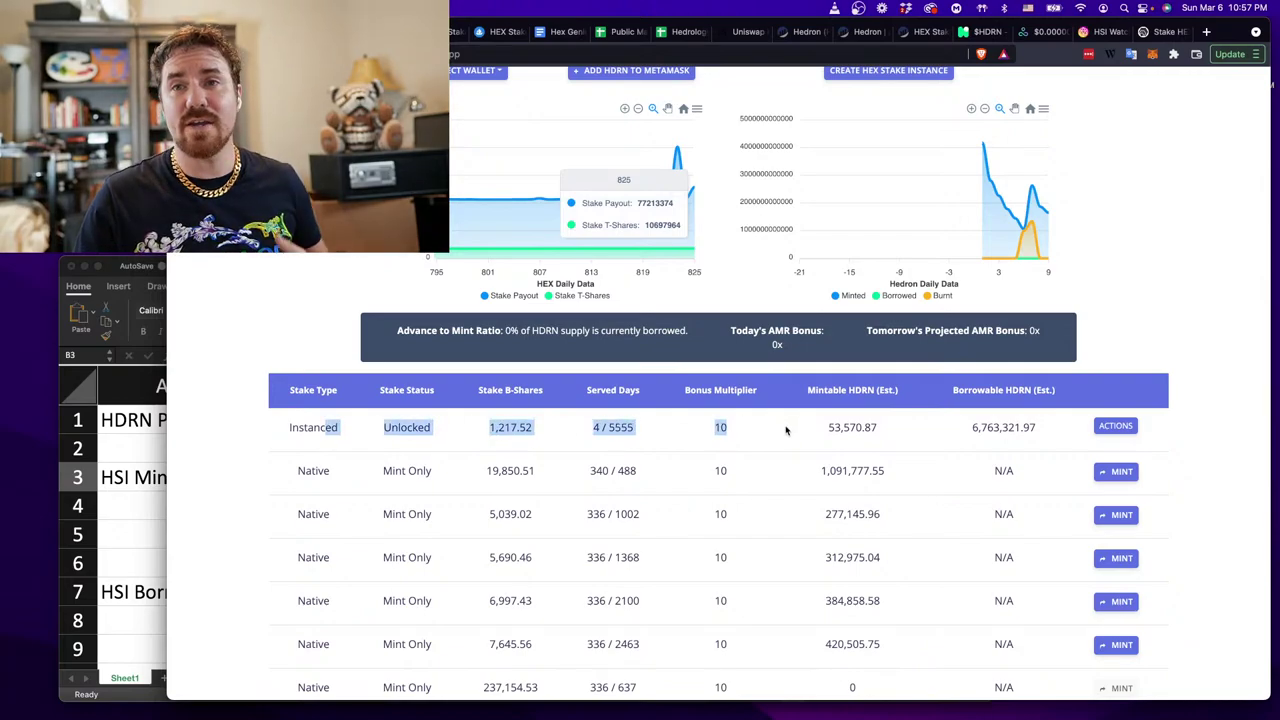
{"action": "double_click", "coordinate": [720, 427]}
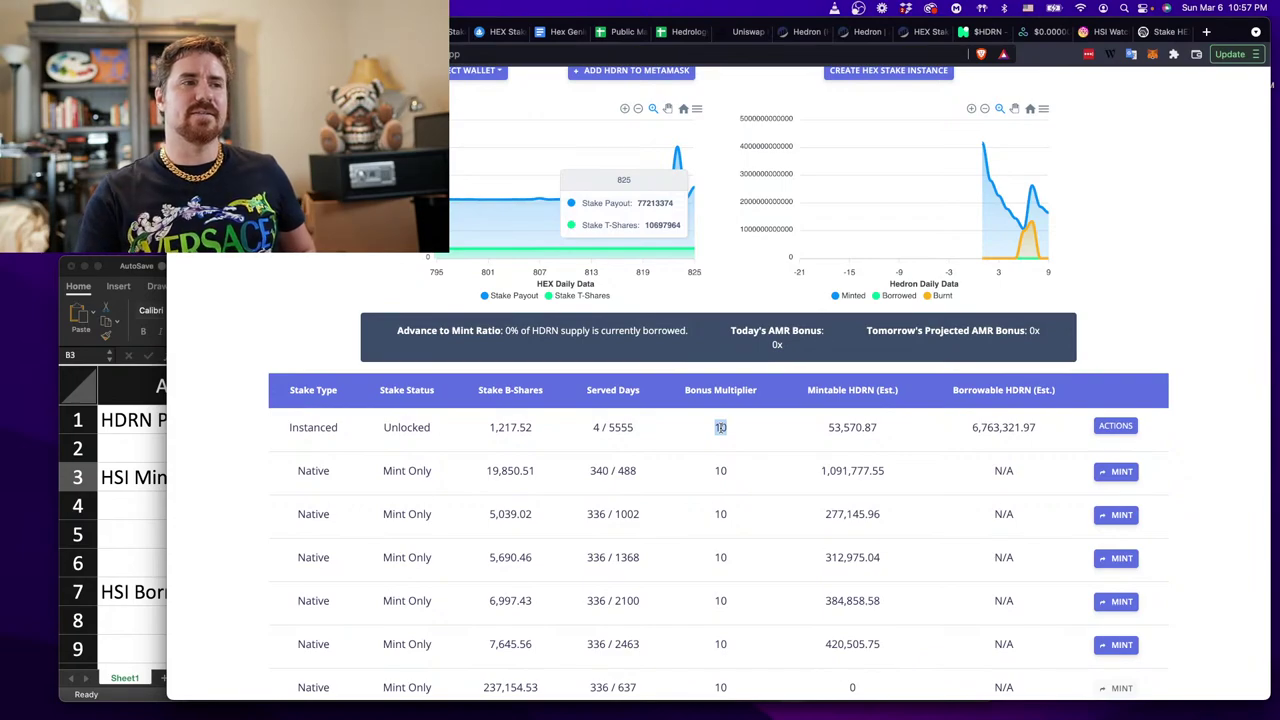
{"action": "double_click", "coordinate": [847, 427]}
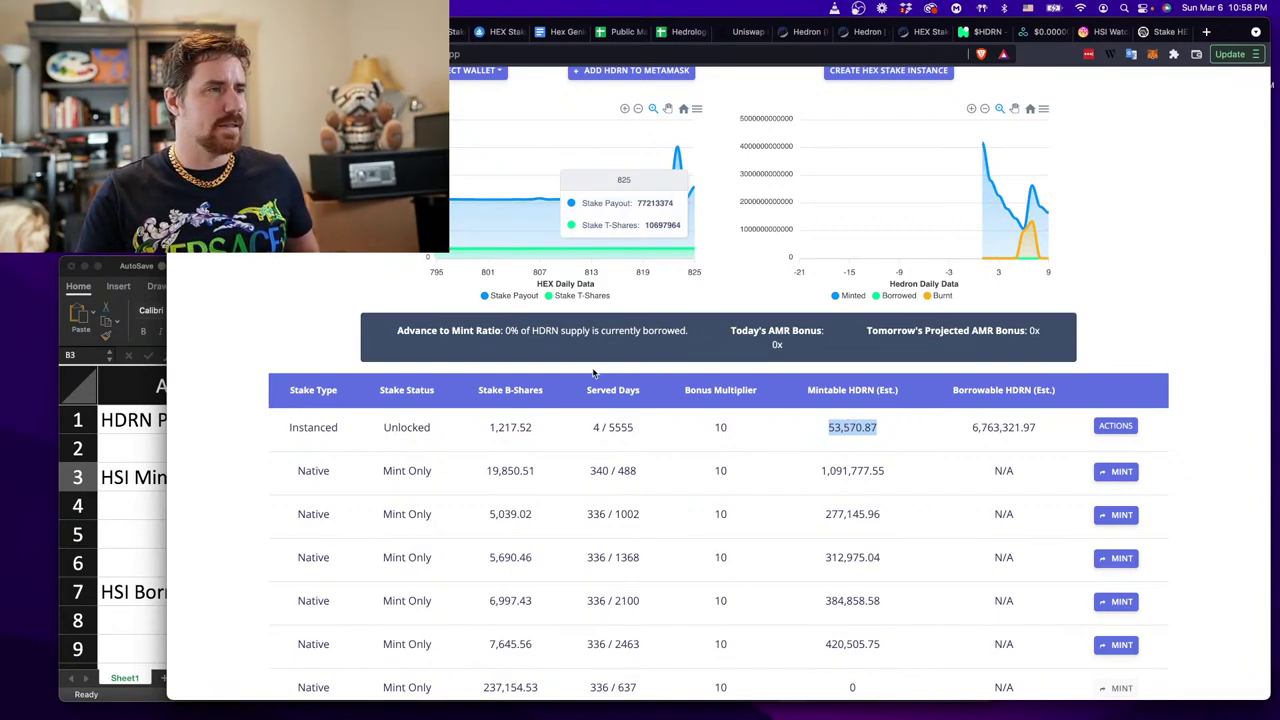
{"action": "left_click_drag", "start_coordinate": [383, 427], "coordinate": [1027, 441]}
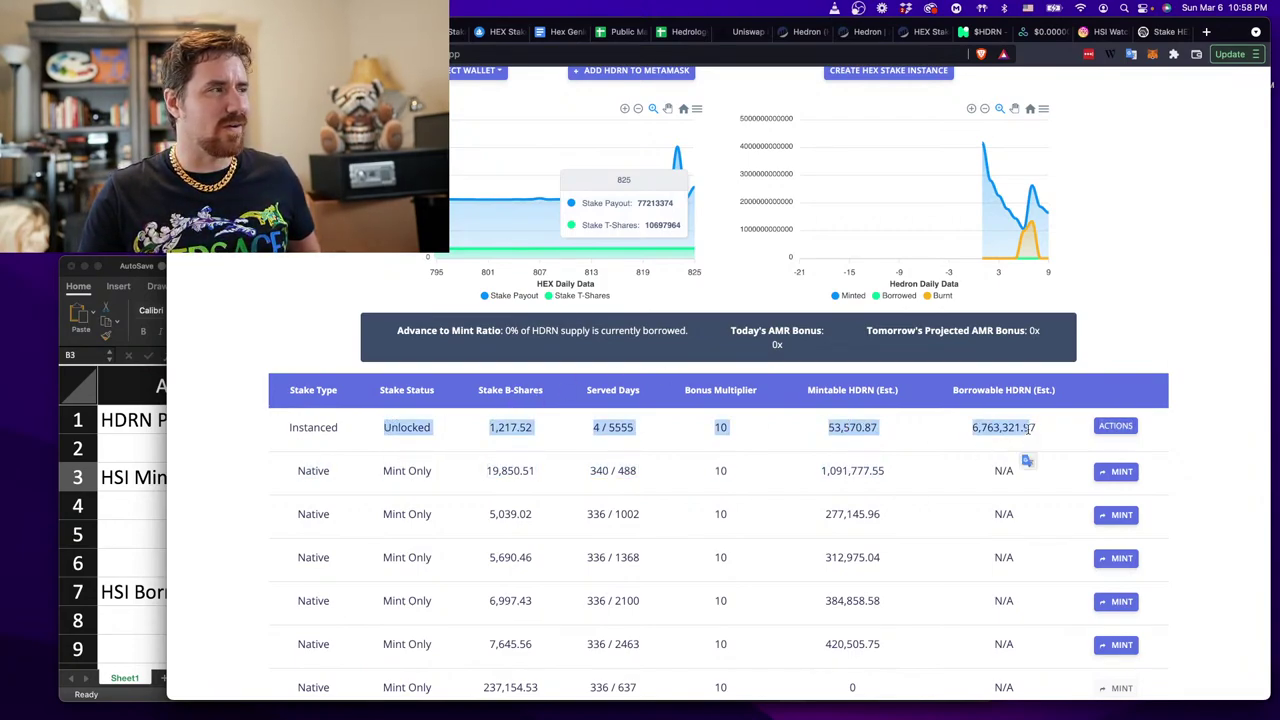
{"action": "left_click", "coordinate": [1028, 433]}
{"action": "key", "text": "super+space"}
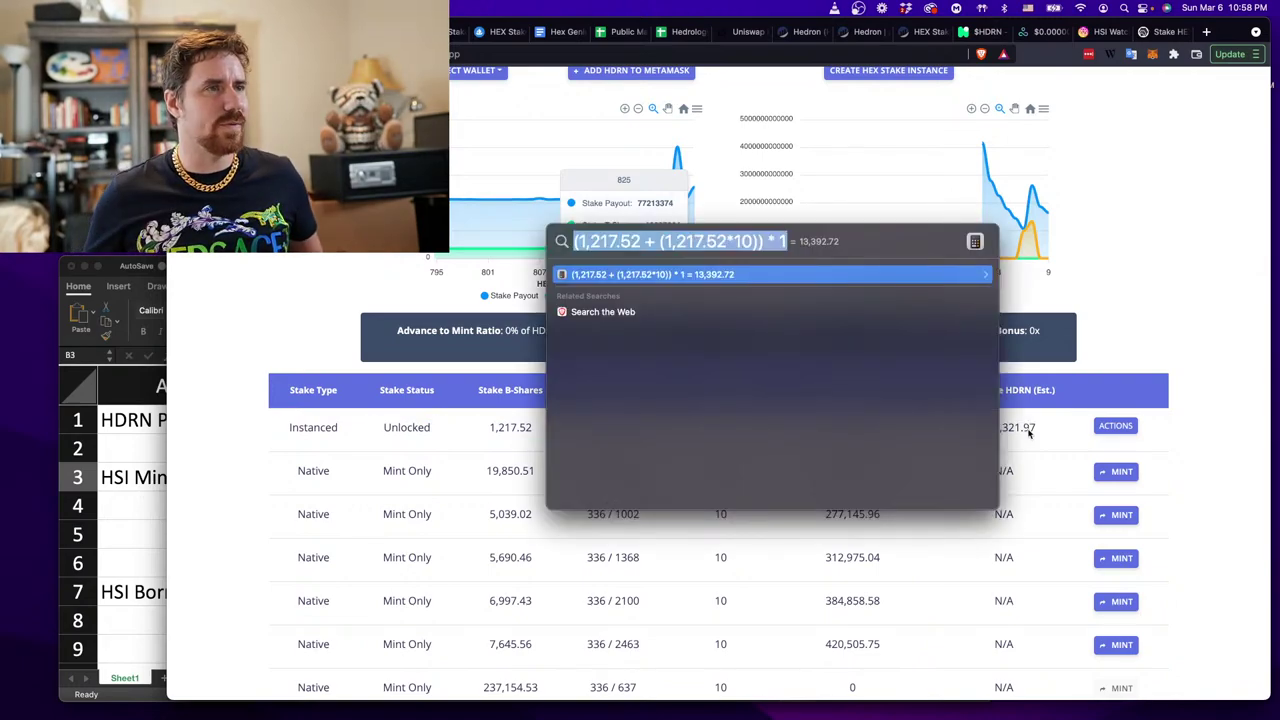
{"action": "key", "text": "Right"}
{"action": "key", "text": "Escape"}
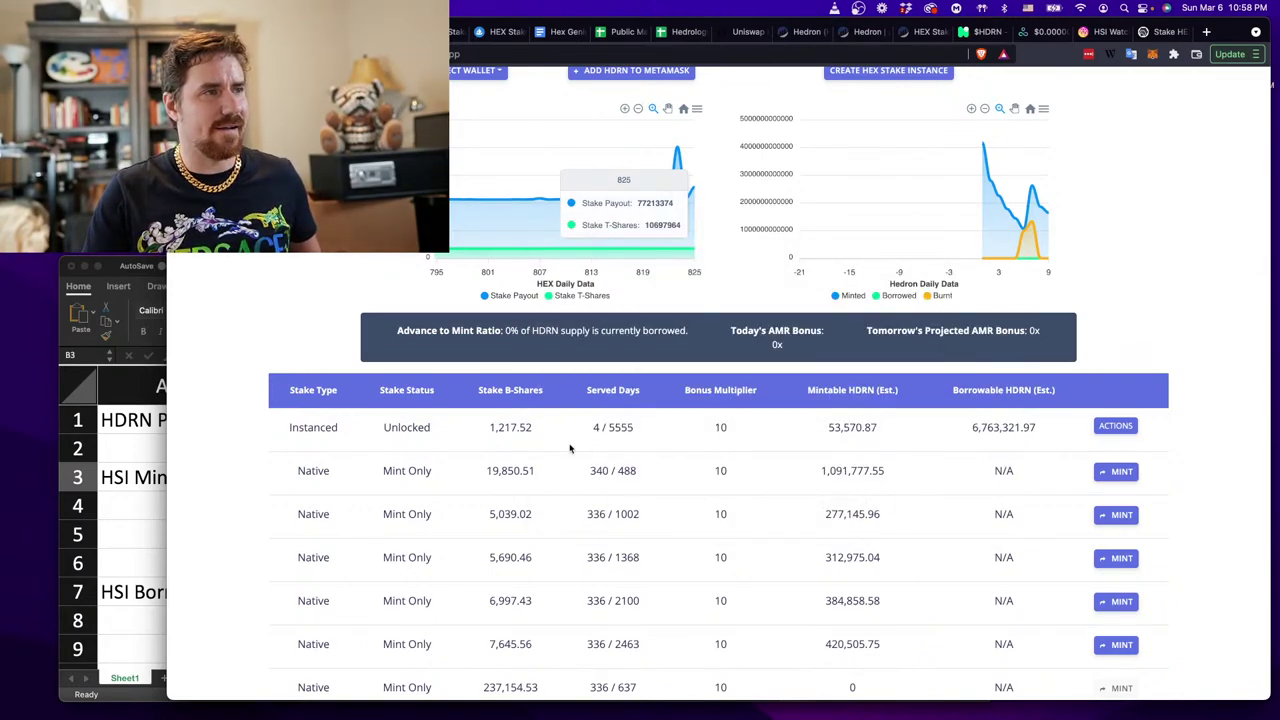
Set the outer multiplier to 4 in the Spotlight calculation so it reads (1,217.52 + (1,217.52*10)) * 4, and close it.
{"action": "double_click", "coordinate": [844, 426]}
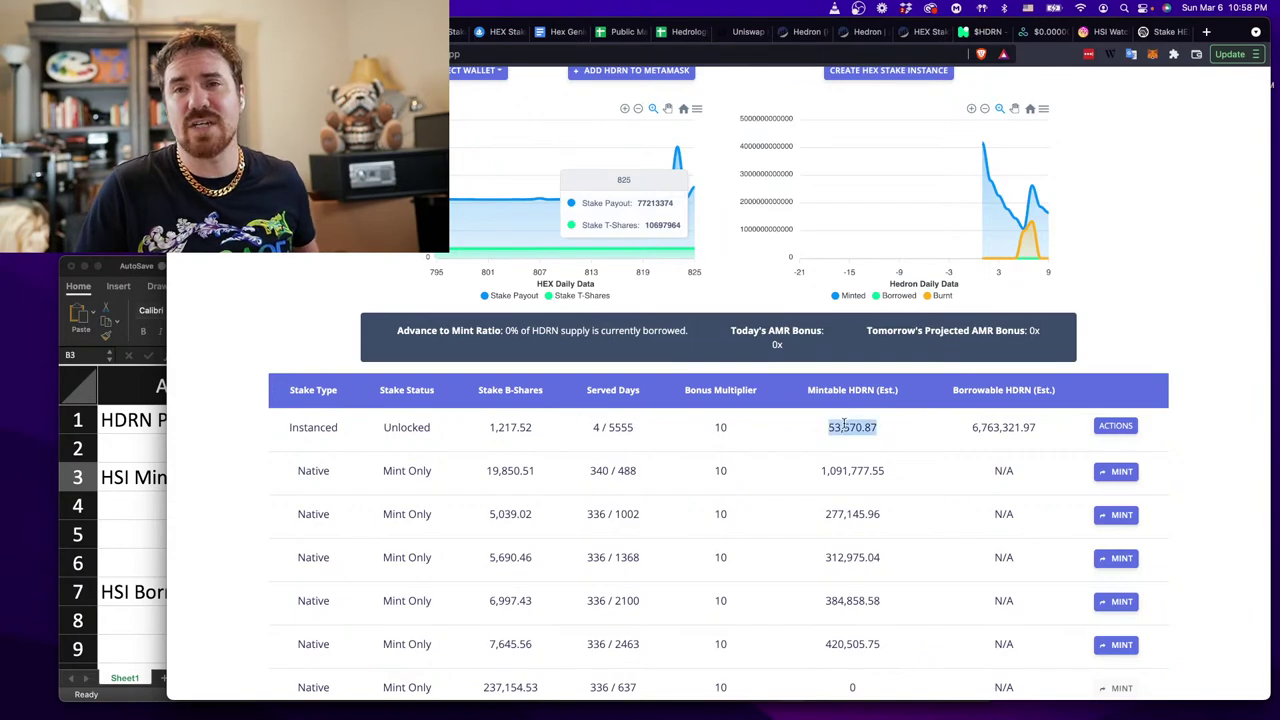
{"action": "left_click", "coordinate": [592, 430]}
{"action": "key", "text": "super+space"}
{"action": "key", "text": "Right"}
{"action": "key", "text": "Left"}
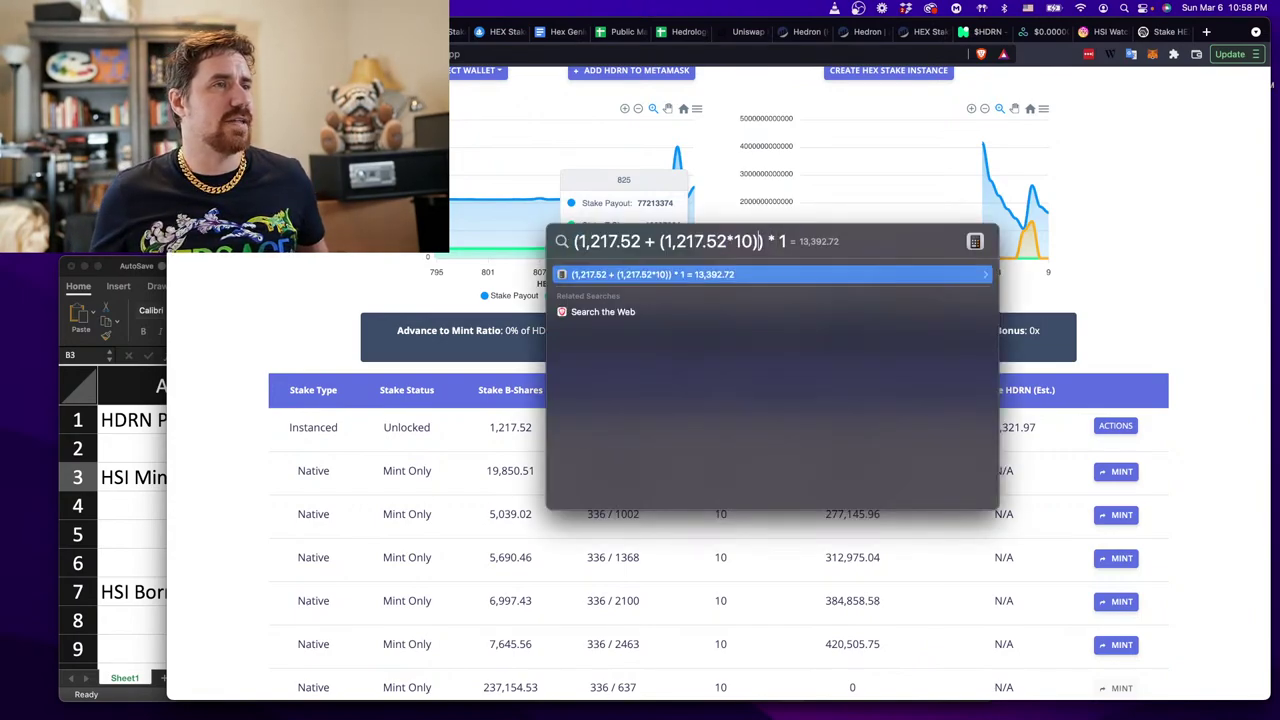
{"action": "key", "text": "Delete"}
{"action": "type", "text": "4"}
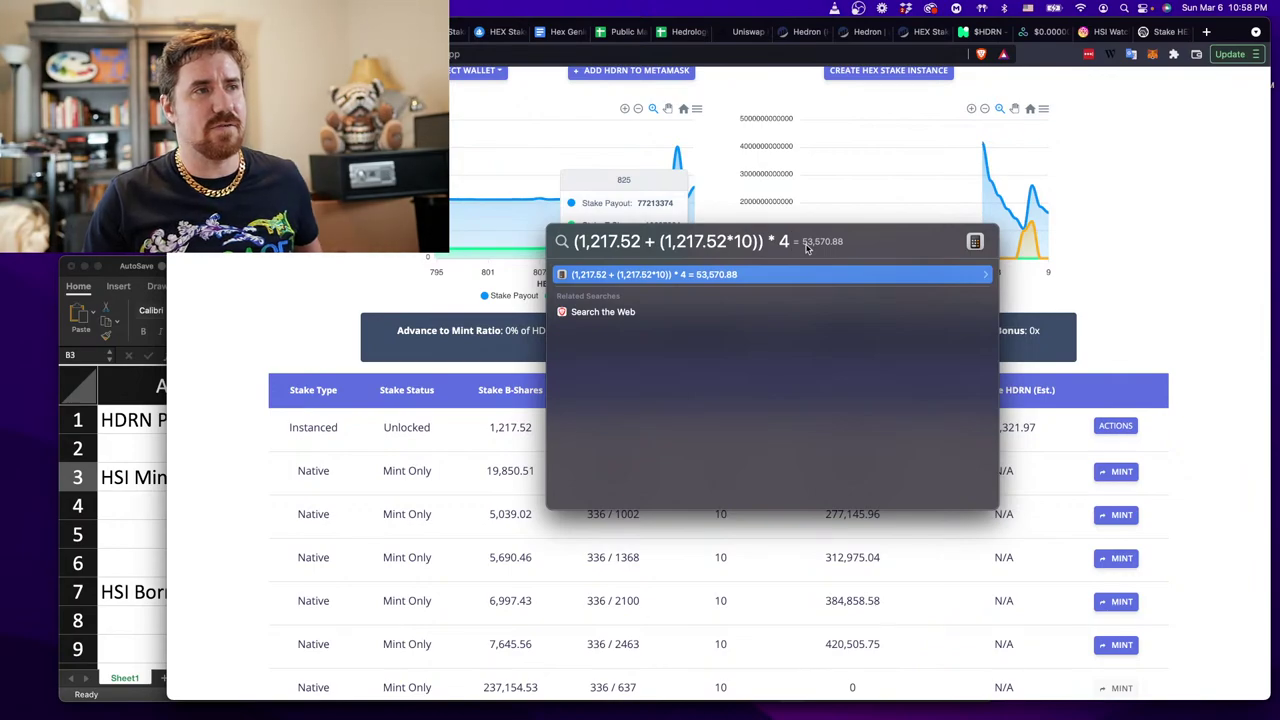
{"action": "key", "text": "Escape"}
Compare the instanced stake's mintable and borrowable HDRN estimates with the Spotlight calculation.
{"action": "double_click", "coordinate": [852, 427]}
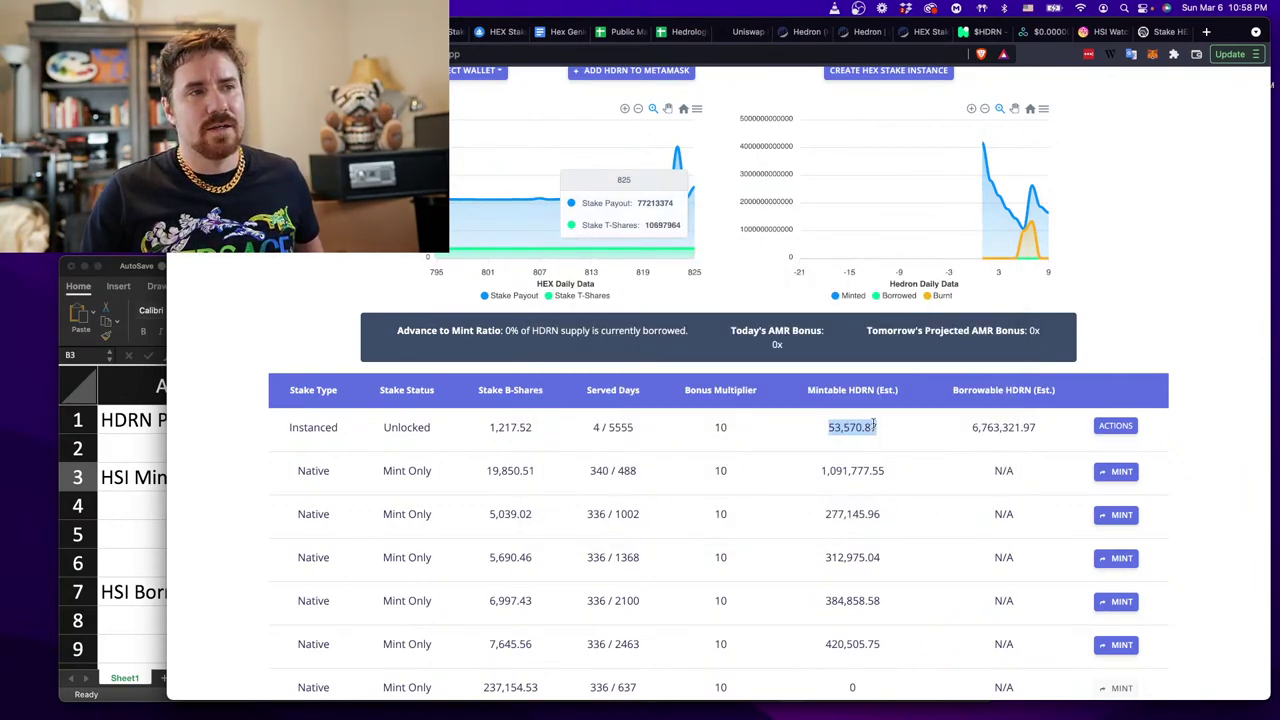
{"action": "double_click", "coordinate": [990, 427]}
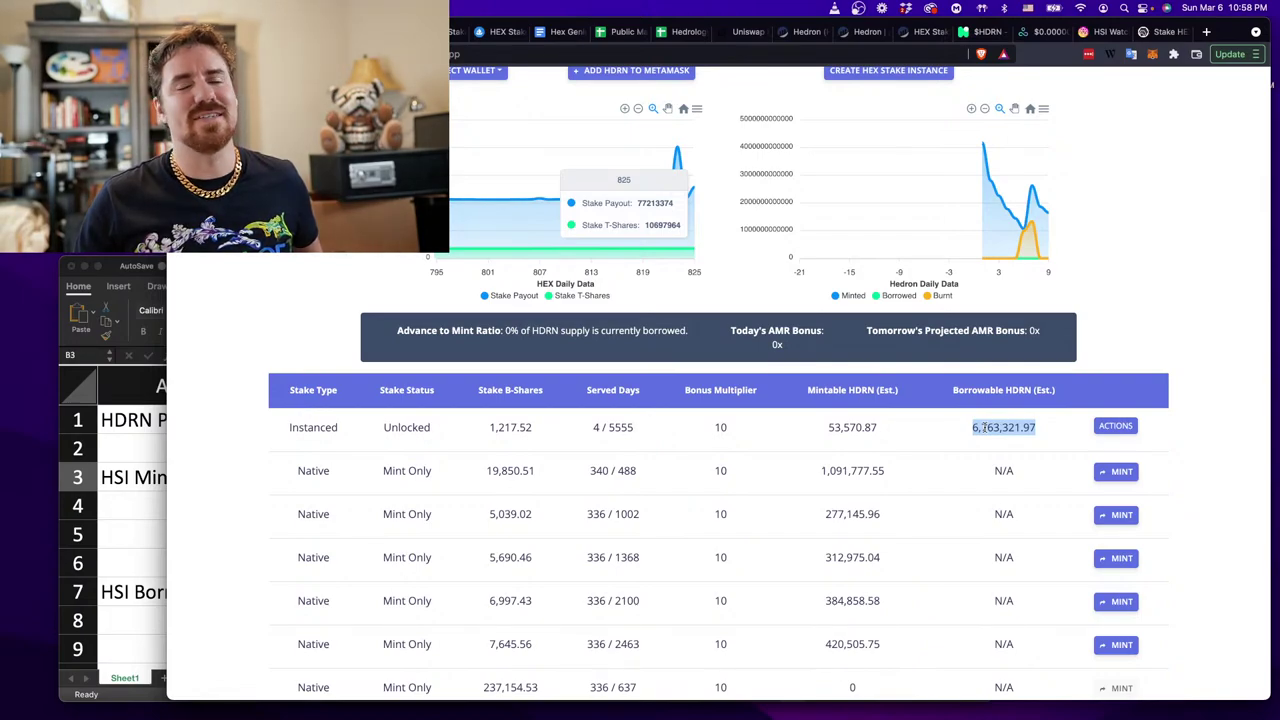
{"action": "key", "text": "super+space"}
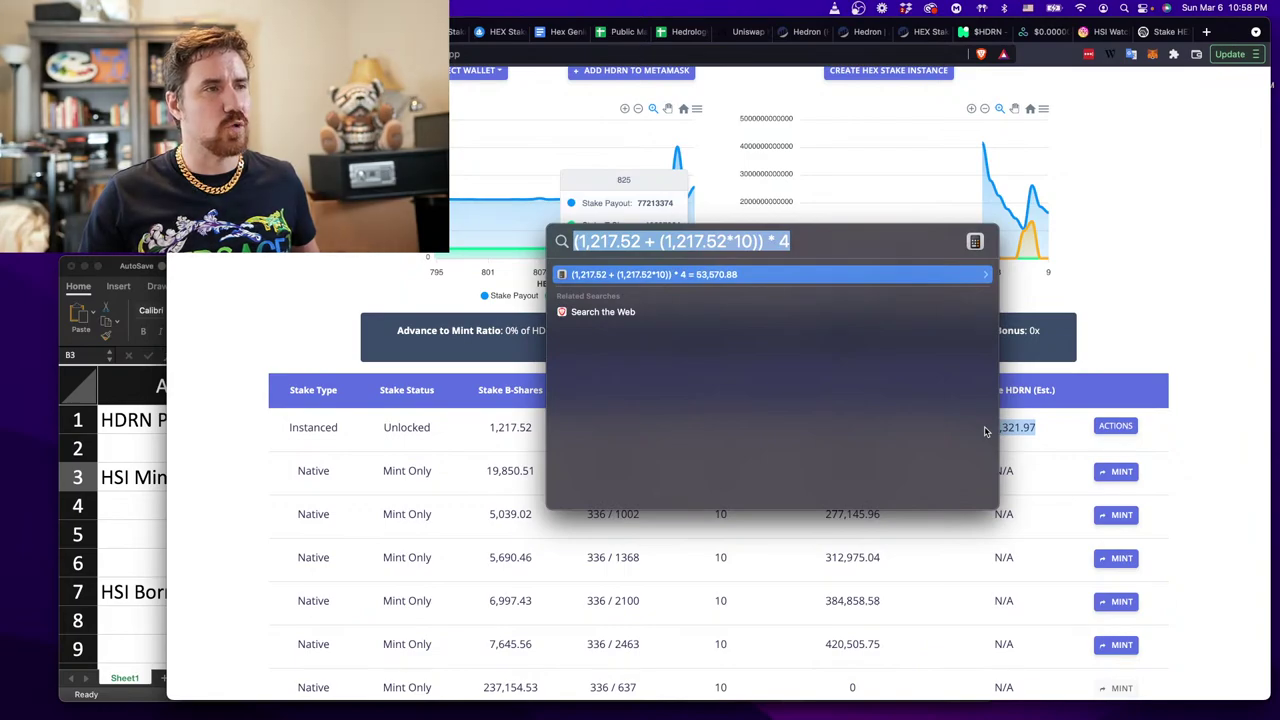
{"action": "key", "text": "Escape"}
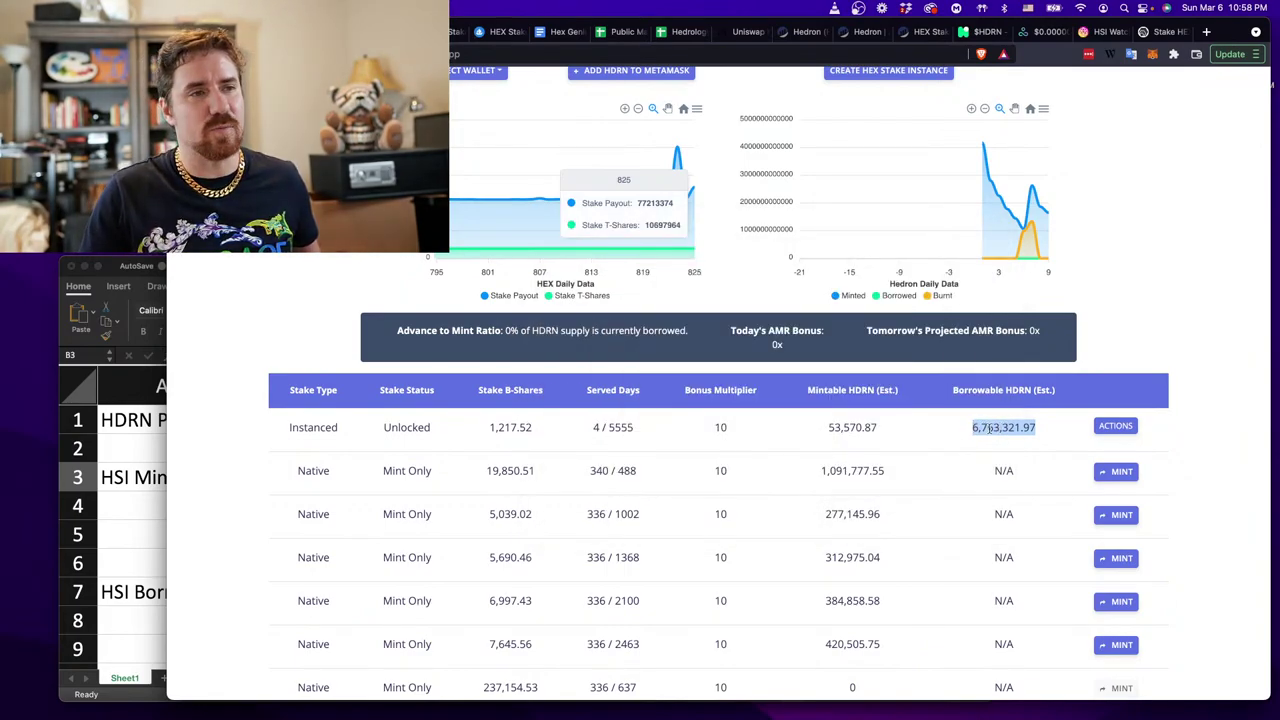
{"action": "left_click", "coordinate": [1005, 428]}
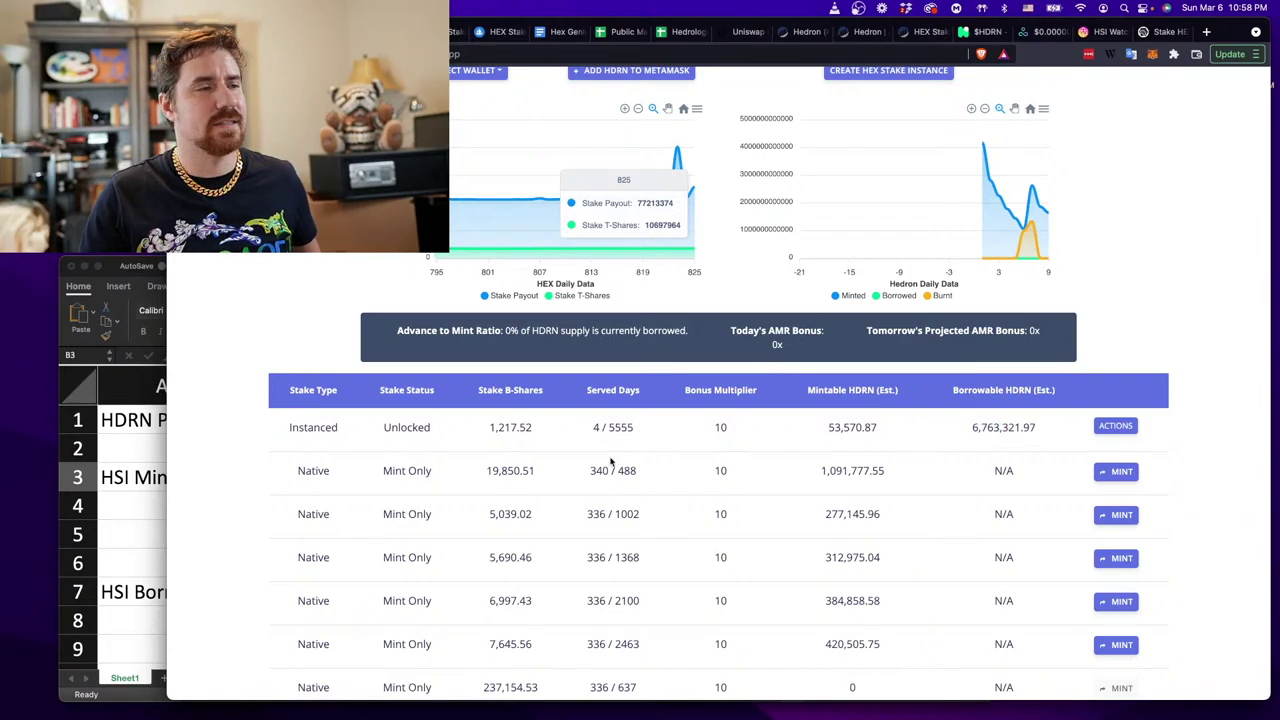
Switch to the Excel workbook, move its window into view, and delete the empty rows 4 and 5.
{"action": "double_click", "coordinate": [138, 262]}
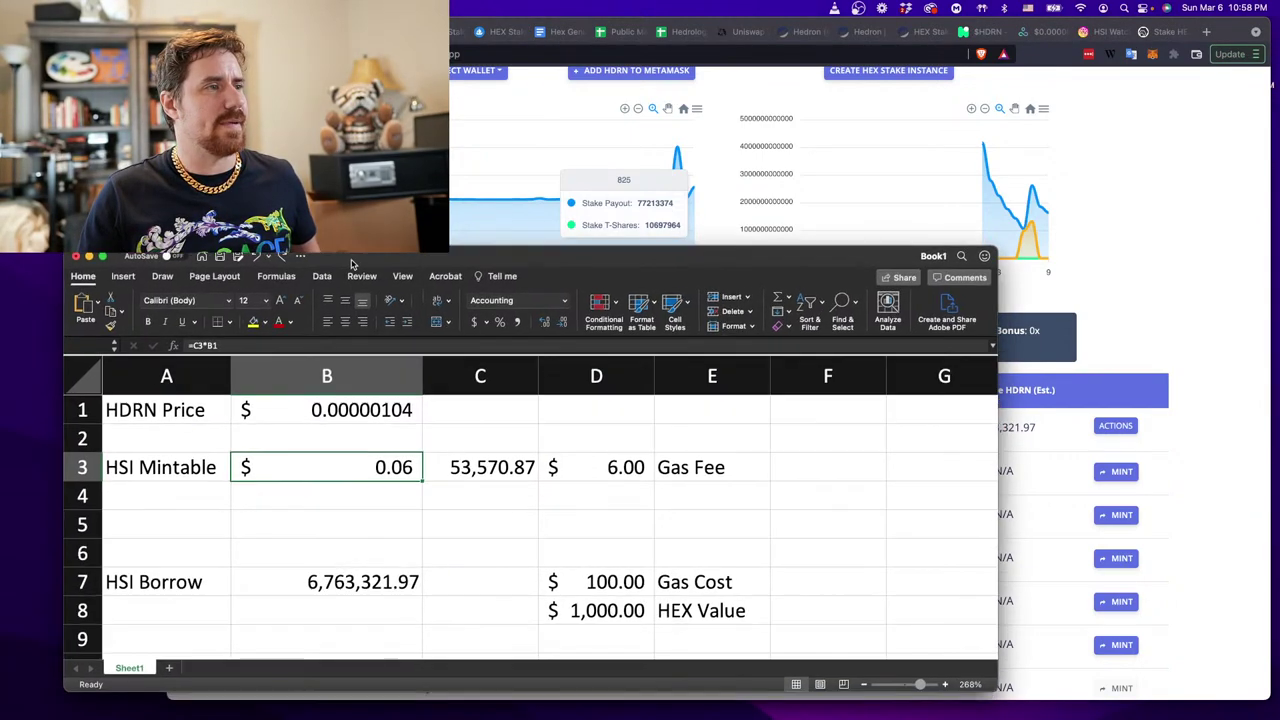
{"action": "left_click_drag", "start_coordinate": [138, 262], "coordinate": [186, 210]}
{"action": "left_click_drag", "start_coordinate": [125, 453], "coordinate": [125, 482]}
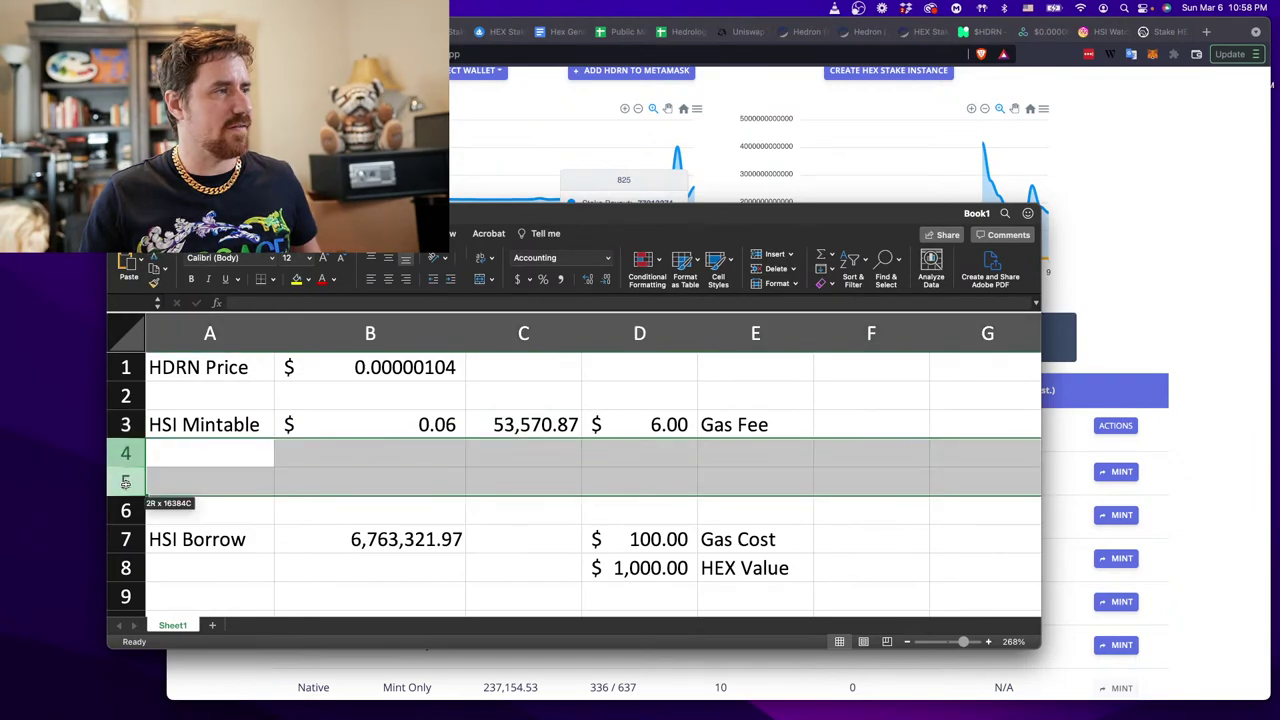
{"action": "key", "text": "super+minus"}
Review the HDRN price, HSI Mintable and HSI Borrow entries together with the gas cost and HEX value labels.
{"action": "key", "text": "Down"}
{"action": "key", "text": "Down"}
{"action": "key", "text": "Down"}
{"action": "key", "text": "Down"}
{"action": "key", "text": "Down"}
{"action": "key", "text": "Down"}
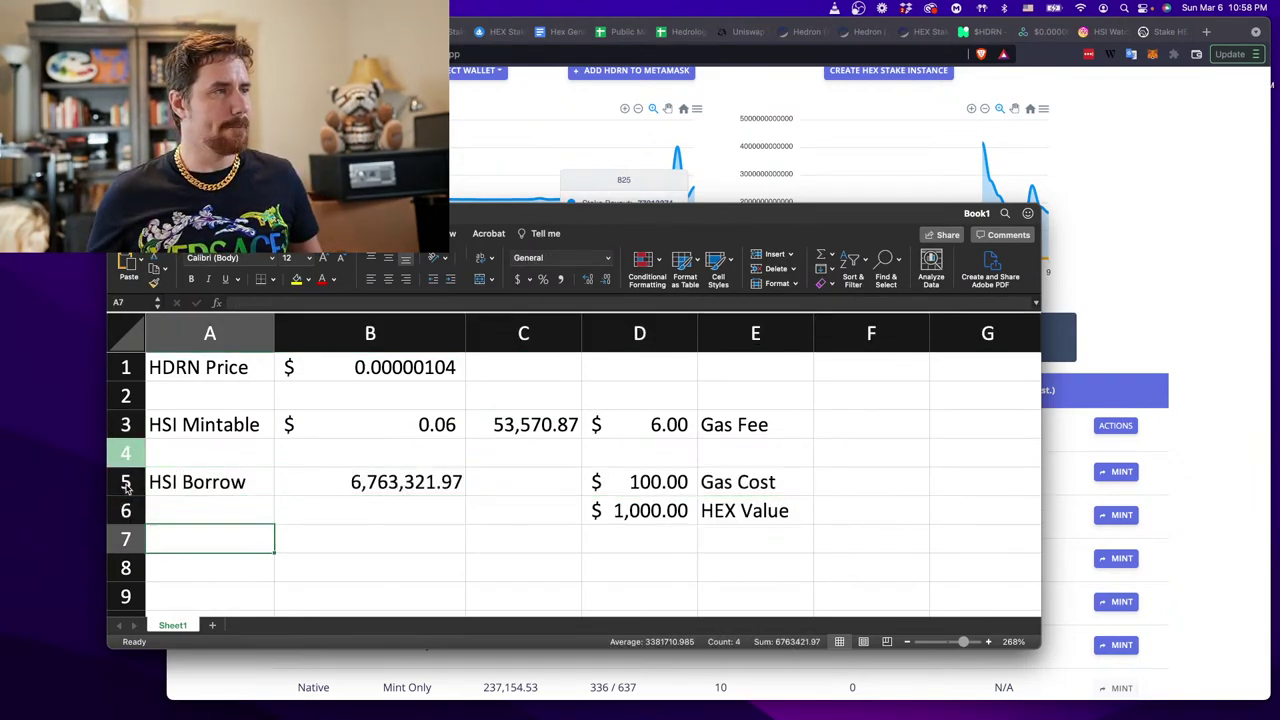
{"action": "key", "text": "Up"}
{"action": "key", "text": "Up"}
{"action": "key", "text": "Up"}
{"action": "key", "text": "Up"}
{"action": "key", "text": "Up"}
{"action": "key", "text": "Up"}
{"action": "key", "text": "Up"}
{"action": "key", "text": "Up"}
{"action": "key", "text": "Up"}
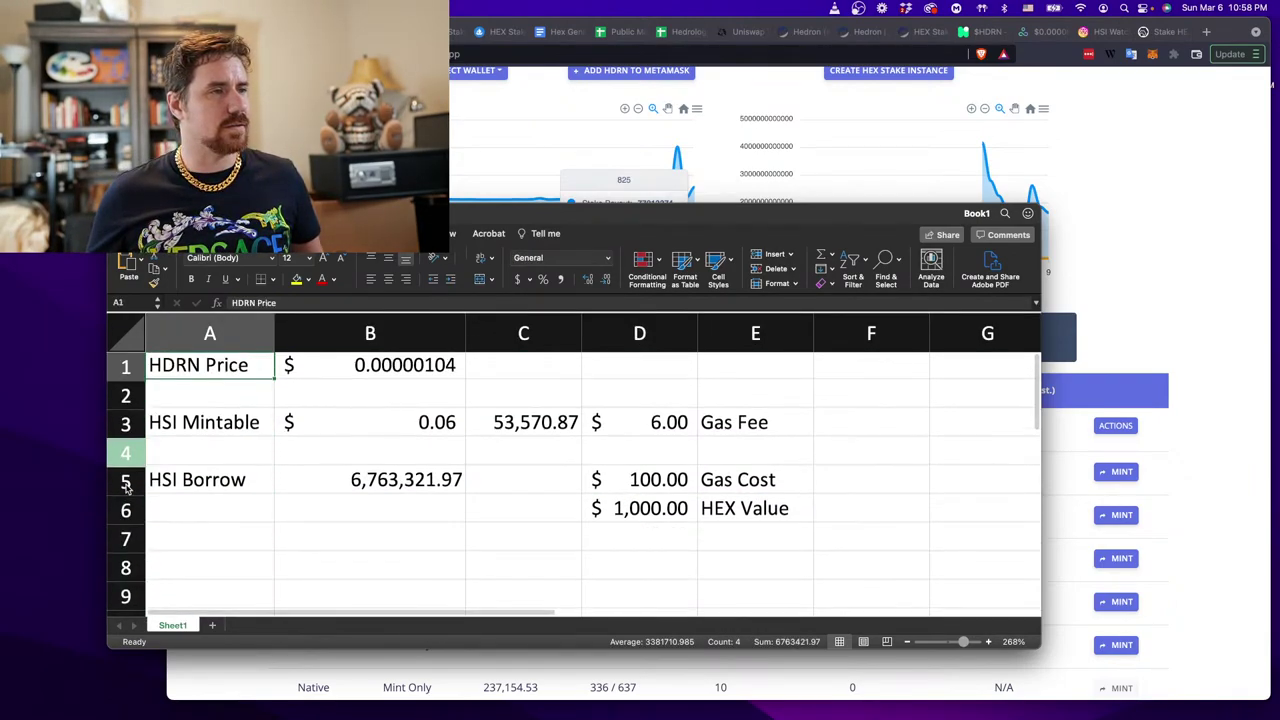
{"action": "key", "text": "Down"}
{"action": "key", "text": "Down"}
{"action": "key", "text": "Down"}
{"action": "key", "text": "Down"}
{"action": "key", "text": "Down"}
{"action": "key", "text": "Right"}
{"action": "key", "text": "Right"}
{"action": "key", "text": "Right"}
{"action": "key", "text": "Right"}
{"action": "key", "text": "Up"}
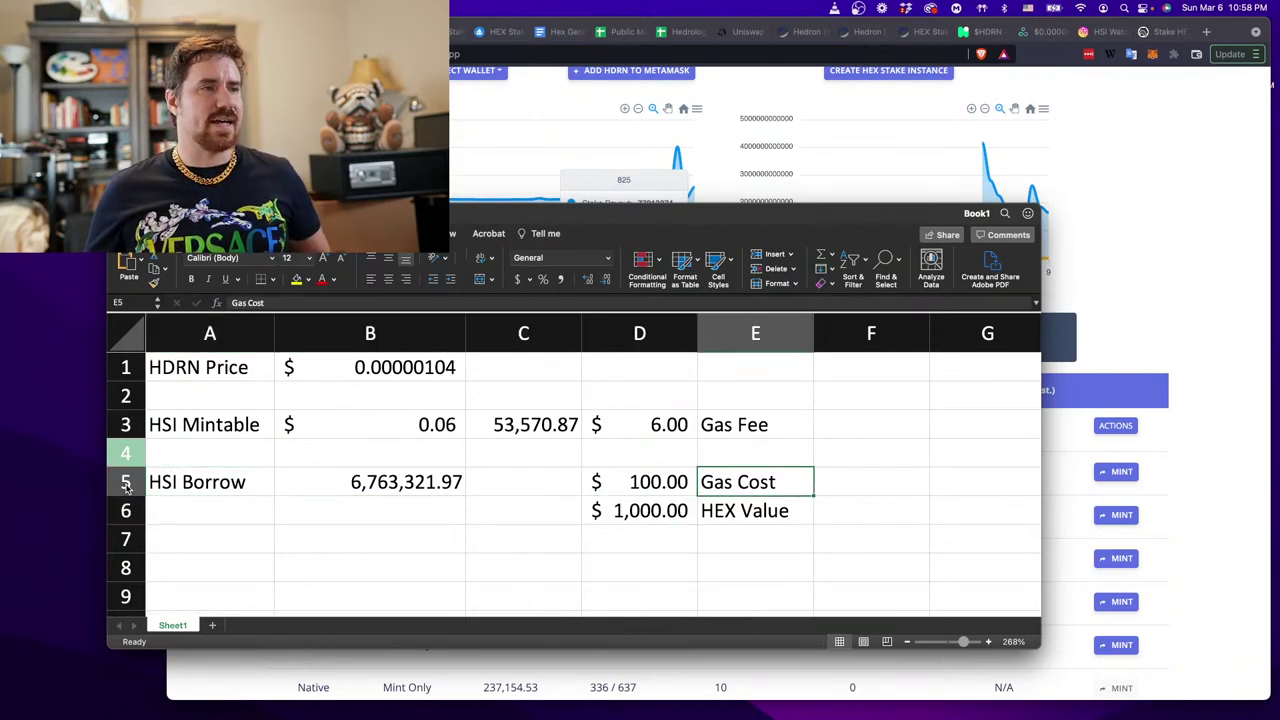
{"action": "key", "text": "Left"}
{"action": "key", "text": "Down"}
{"action": "key", "text": "Right"}
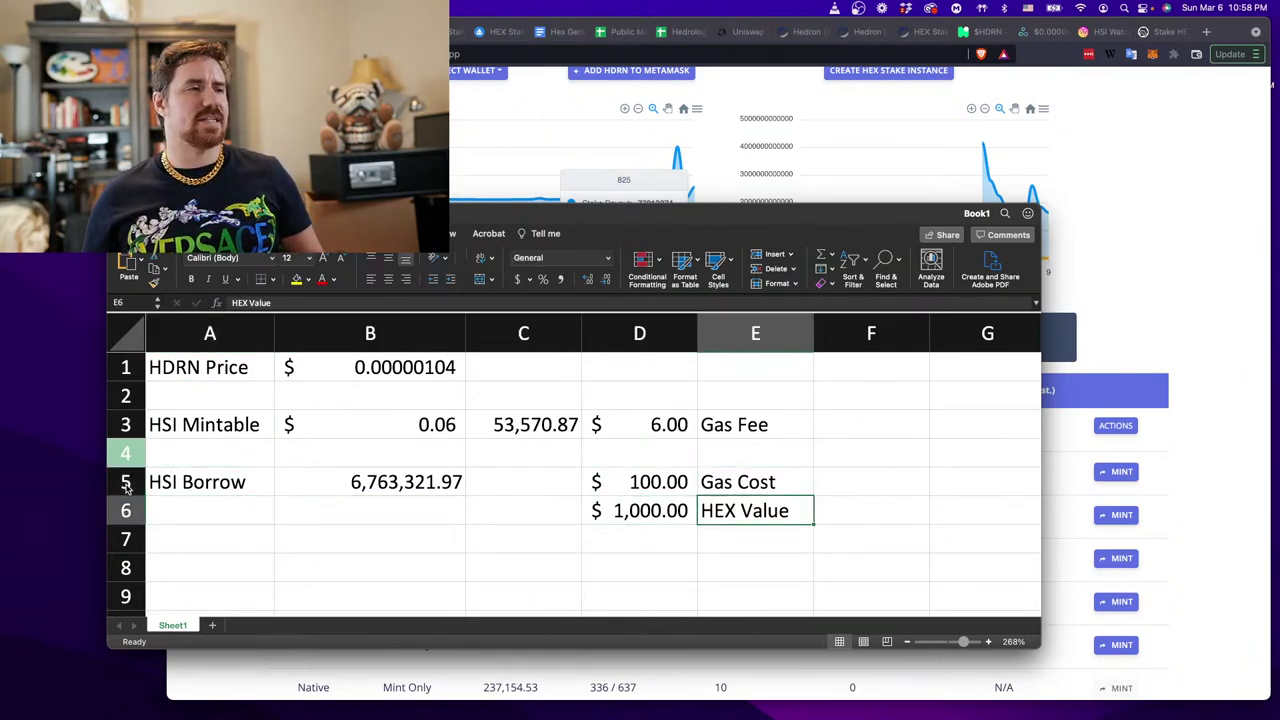
Enter the label "Total Cost" in cell E7, below HEX Value.
{"action": "key", "text": "Left"}
{"action": "key", "text": "Down"}
{"action": "key", "text": "Right"}
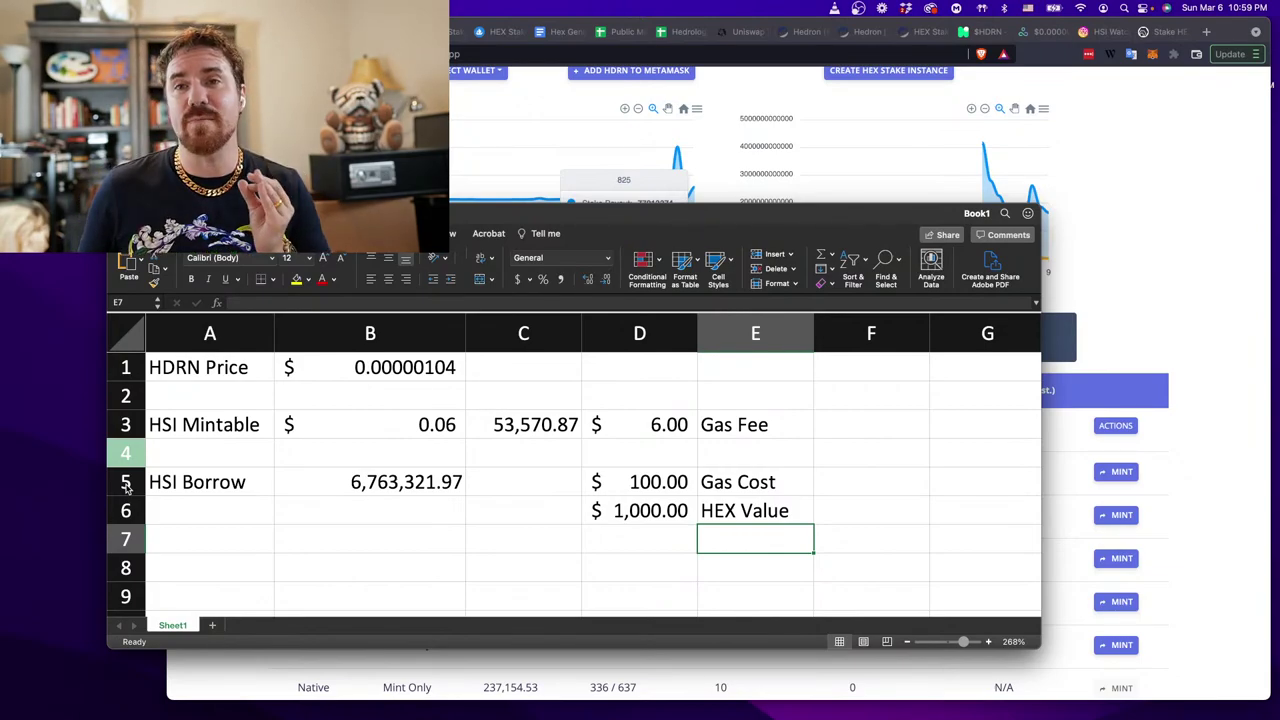
{"action": "key", "text": "Left"}
{"action": "key", "text": "Right"}
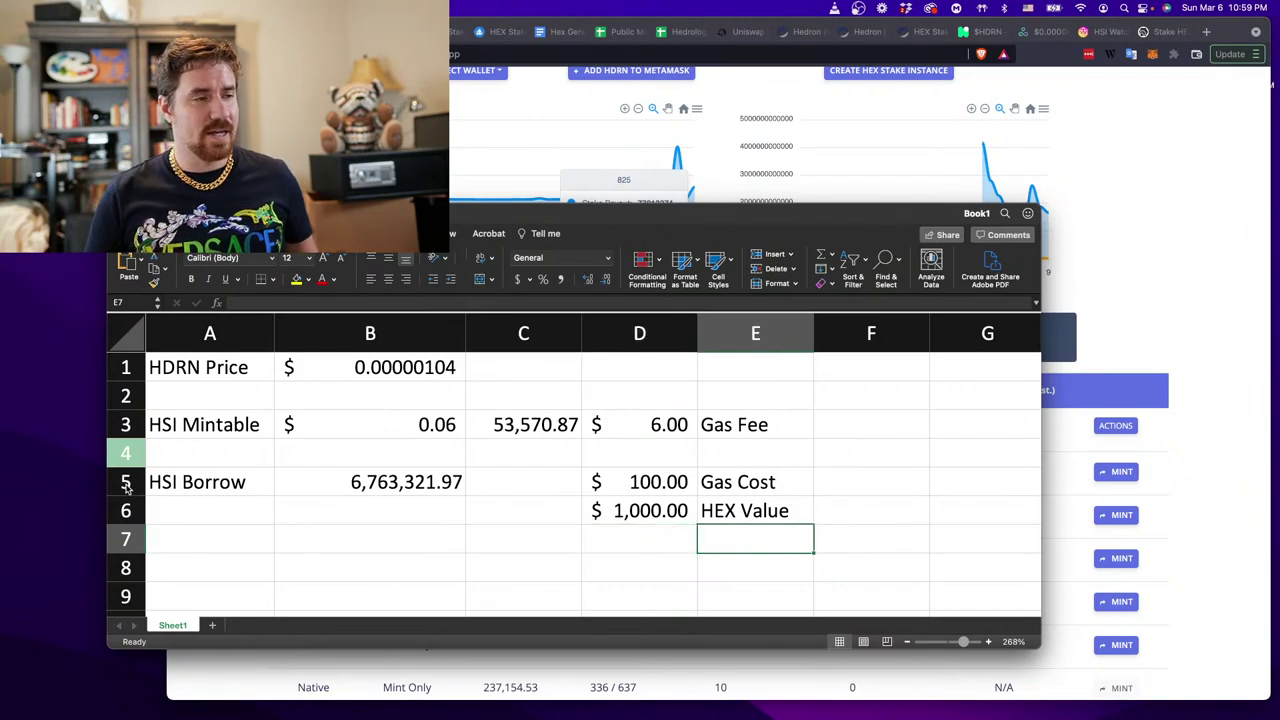
{"action": "type", "text": "Total Cost"}
{"action": "key", "text": "Left"}
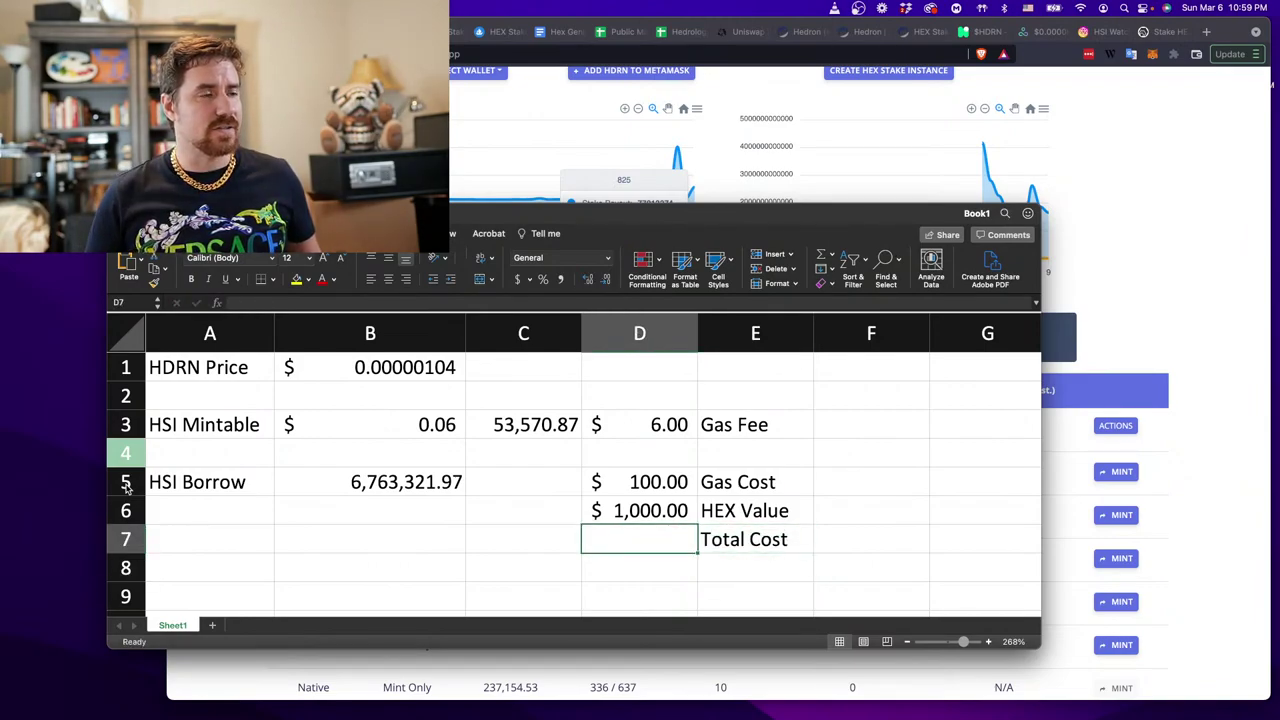
Total the gas cost and HEX value in cell D7 with the formula =SUM(D5:D6).
{"action": "type", "text": "="}
{"action": "key", "text": "Up"}
{"action": "key", "text": "BackSpace"}
{"action": "key", "text": "BackSpace"}
{"action": "type", "text": "SUM("}
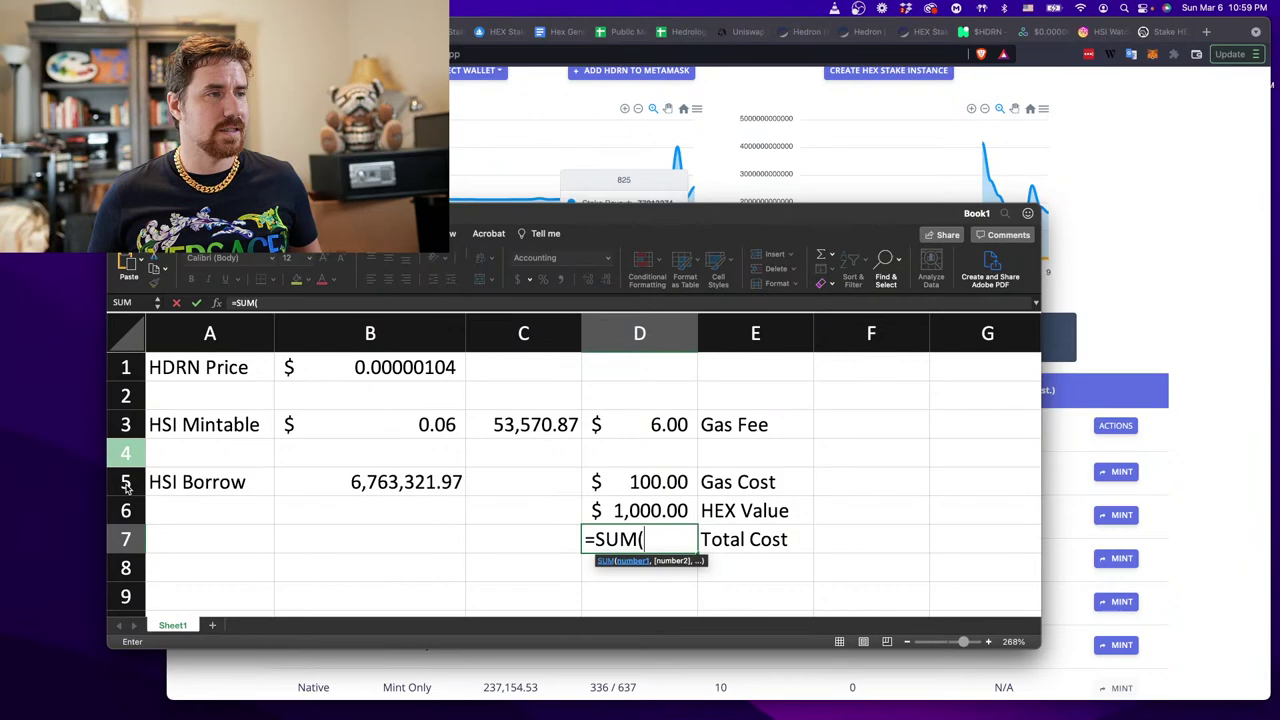
{"action": "key", "text": "Up"}
{"action": "key", "text": "shift+Up"}
{"action": "key", "text": "Return"}
{"action": "key", "text": "Up"}
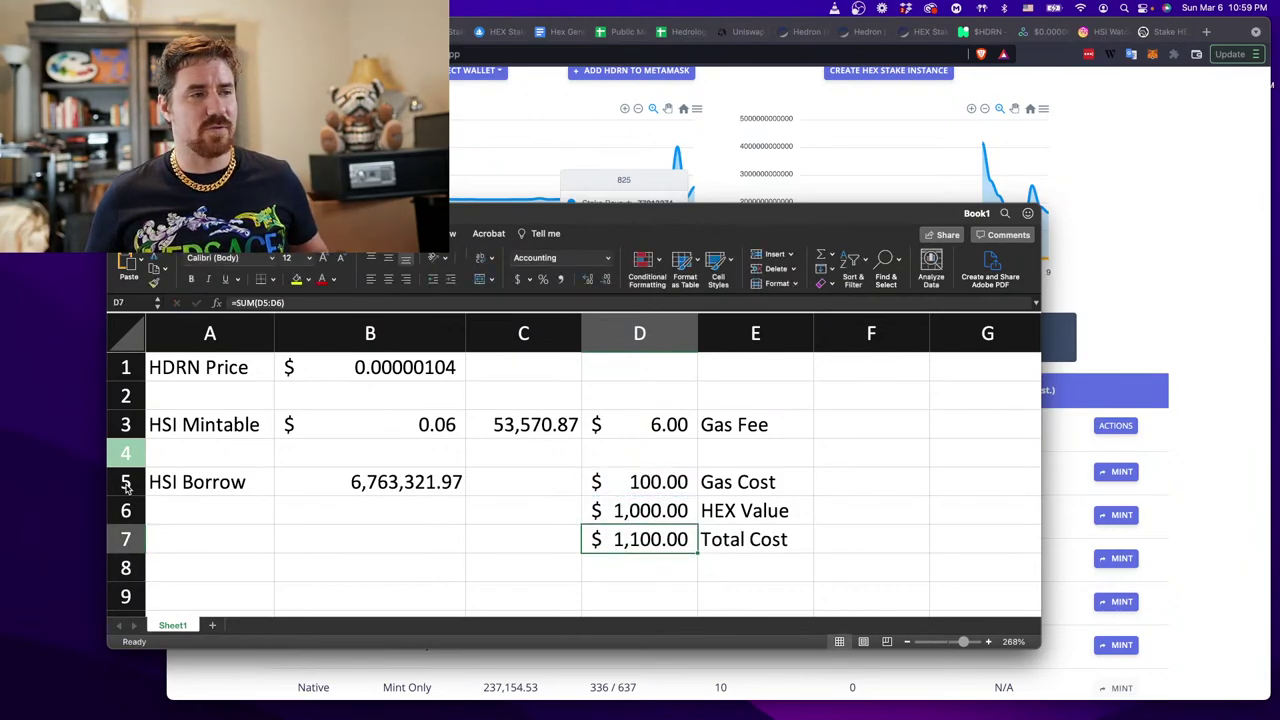
Make the Total Cost amount and its label in D7:E7 bold and underlined.
{"action": "key", "text": "shift+Right"}
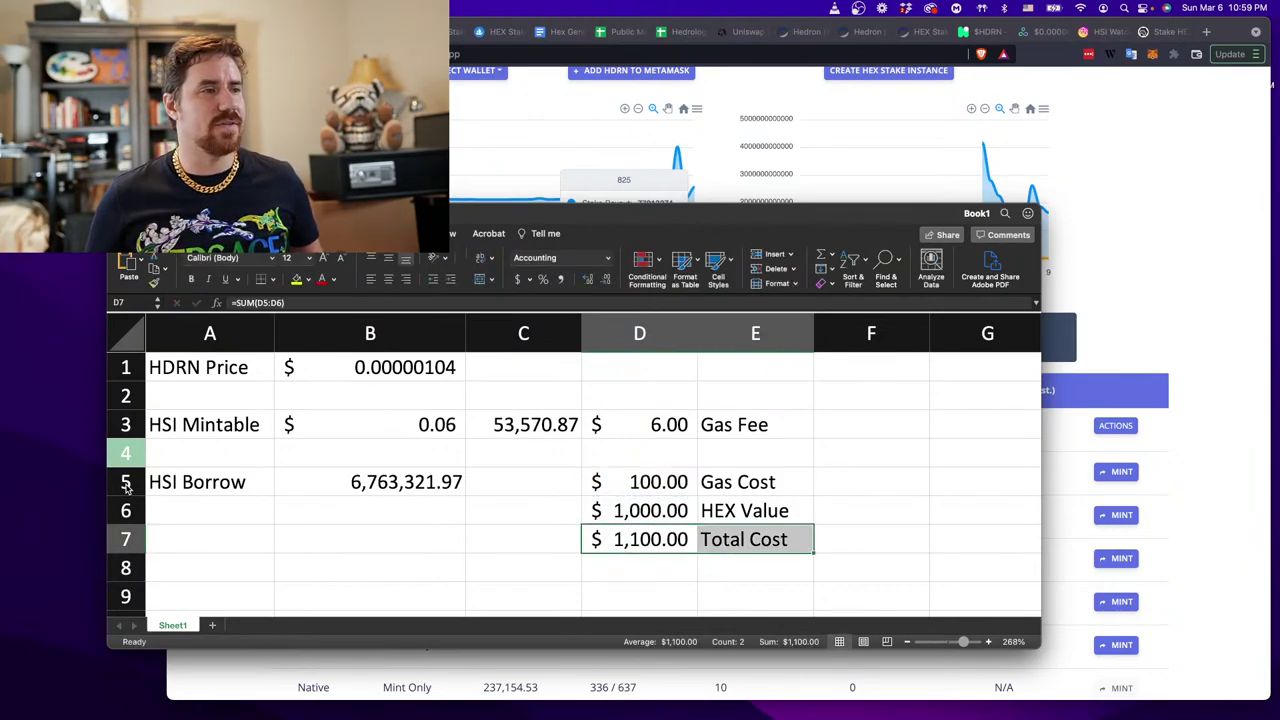
{"action": "key", "text": "super+b"}
{"action": "key", "text": "super+u"}
{"action": "key", "text": "Left"}
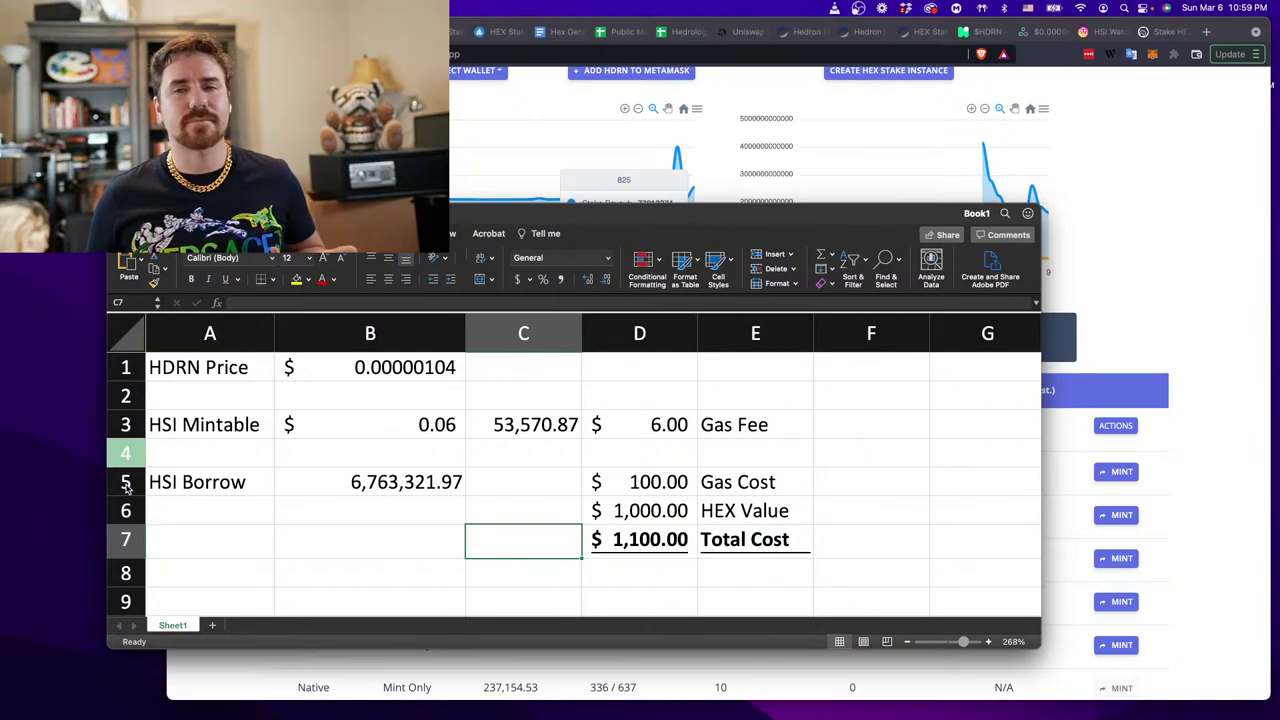
{"action": "key", "text": "Right"}
{"action": "key", "text": "Right"}
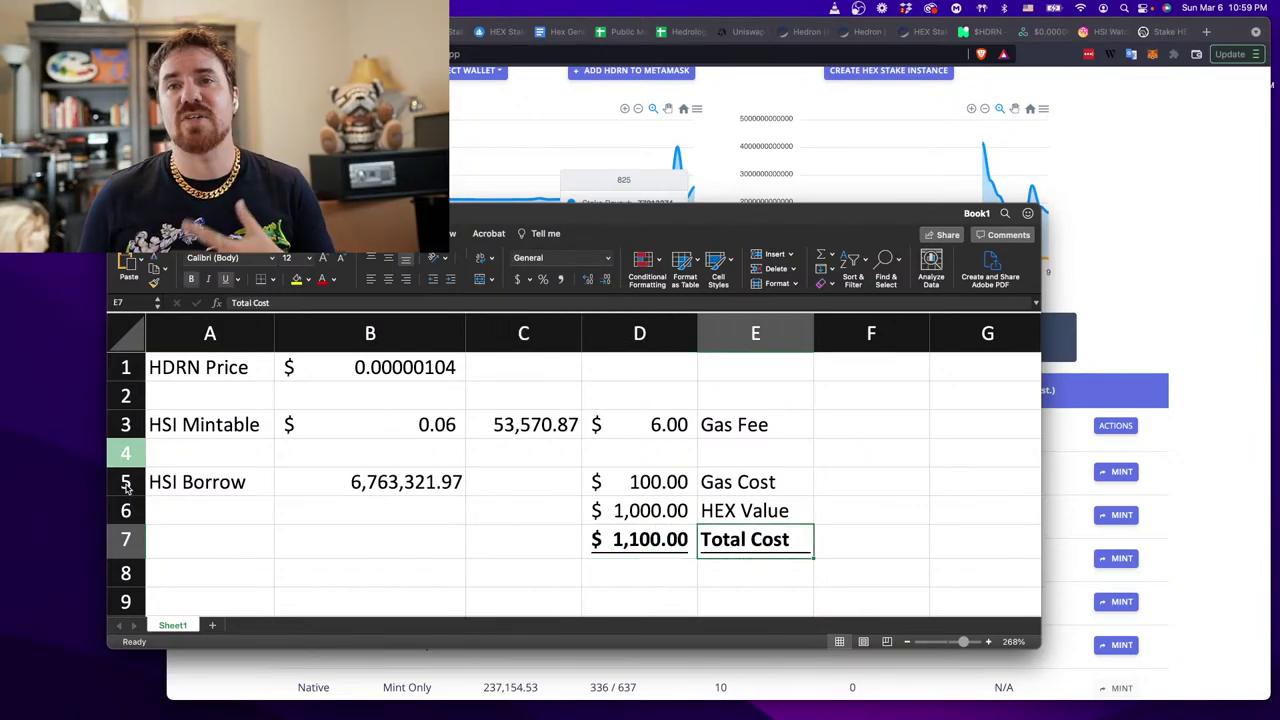
Calculate the dollar value of the borrowable HDRN in cell B6 with the formula =B1*B5.
{"action": "key", "text": "Up"}
{"action": "key", "text": "Left"}
{"action": "key", "text": "Left"}
{"action": "key", "text": "Left"}
{"action": "key", "text": "Left"}
{"action": "key", "text": "Up"}
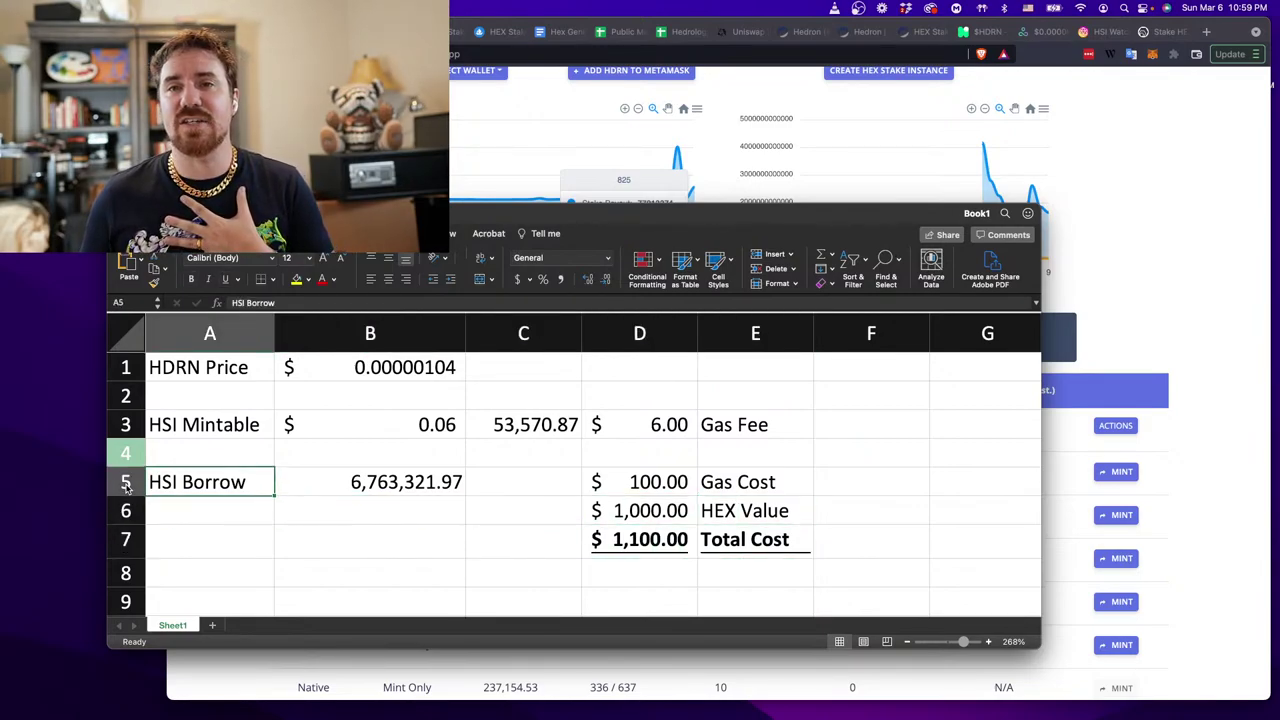
{"action": "key", "text": "Right"}
{"action": "key", "text": "Down"}
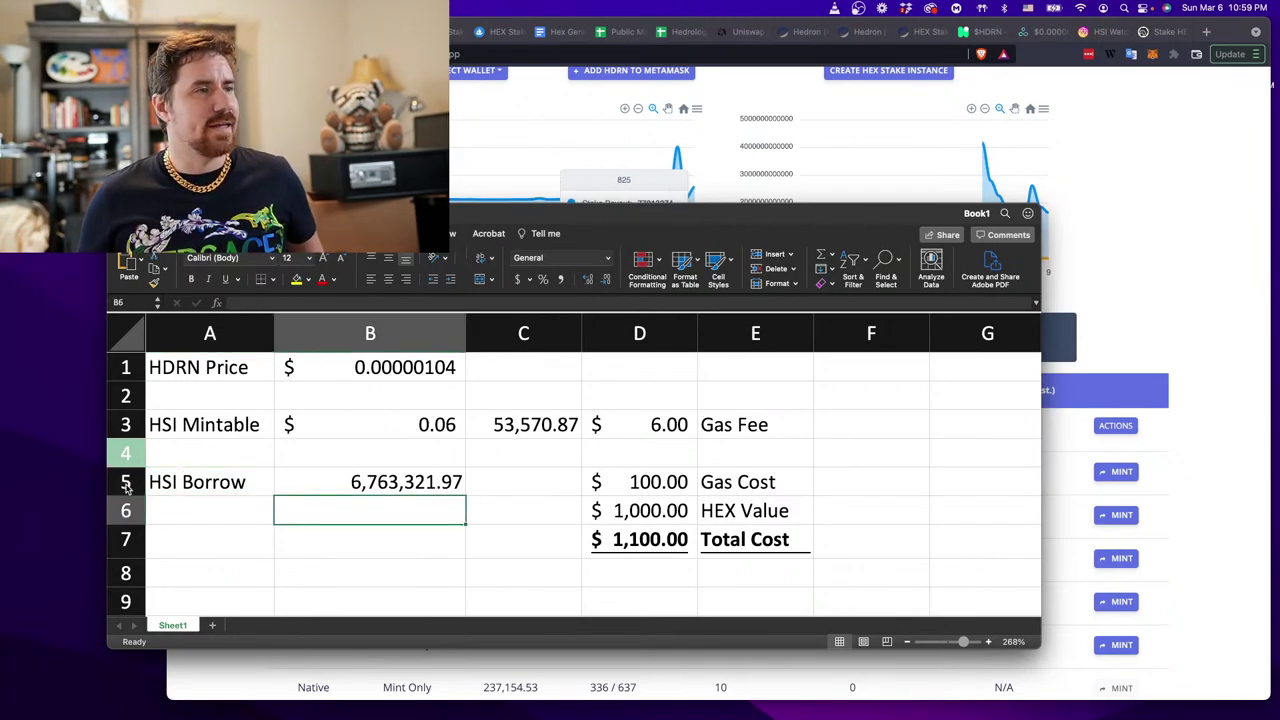
{"action": "type", "text": "="}
{"action": "key", "text": "Up"}
{"action": "key", "text": "Up"}
{"action": "key", "text": "Up"}
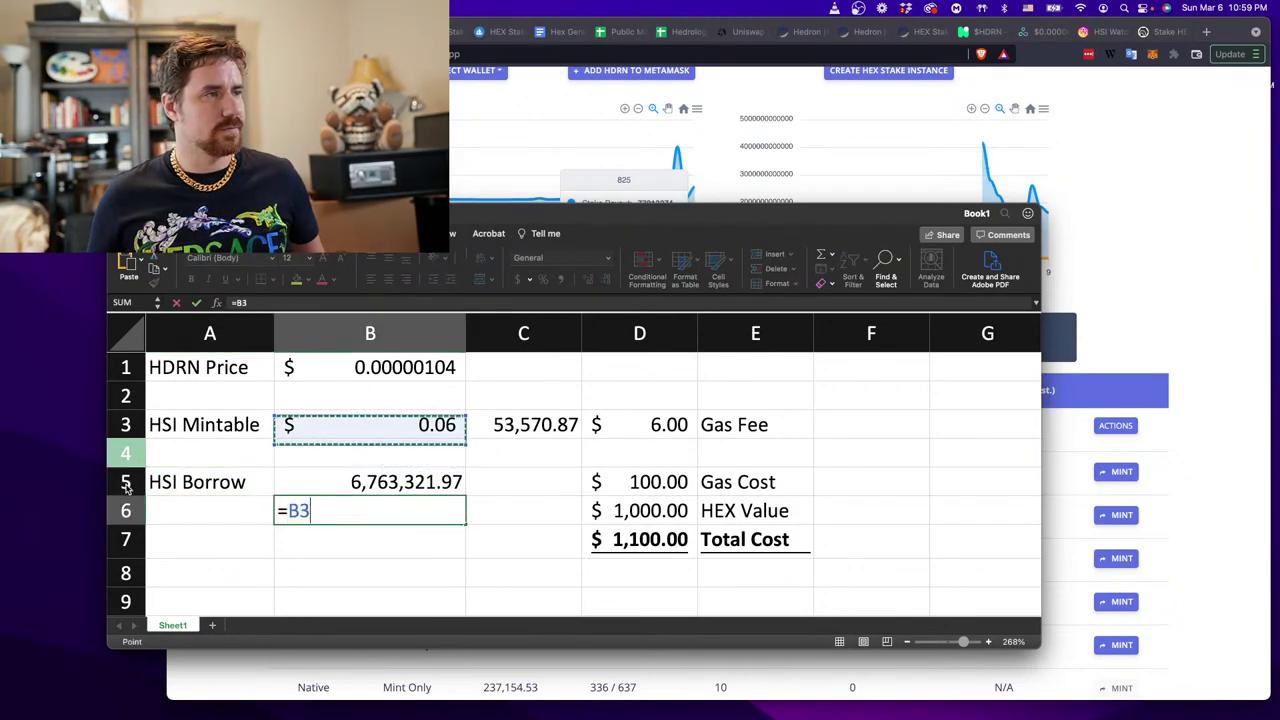
{"action": "key", "text": "Up"}
{"action": "key", "text": "Up"}
{"action": "type", "text": "*"}
{"action": "key", "text": "Down"}
{"action": "key", "text": "Down"}
{"action": "key", "text": "Down"}
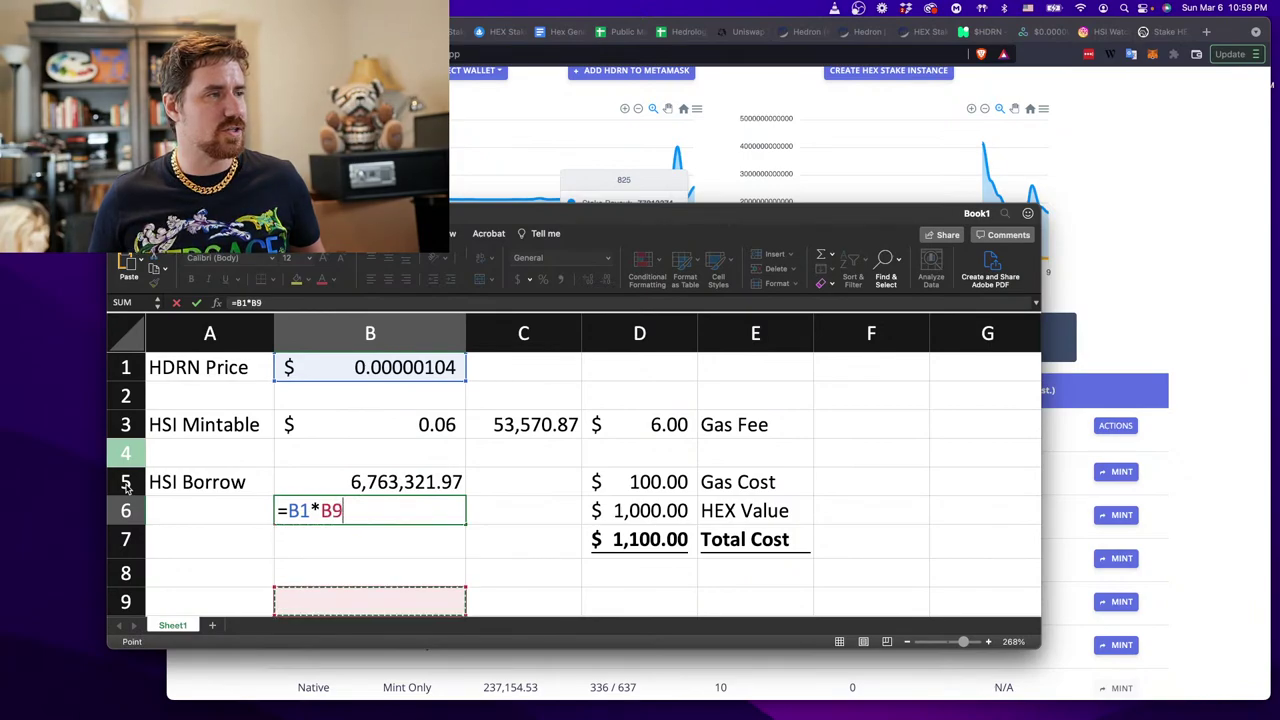
{"action": "key", "text": "Up"}
{"action": "key", "text": "Up"}
{"action": "key", "text": "Up"}
{"action": "key", "text": "Up"}
{"action": "key", "text": "Up"}
{"action": "key", "text": "Up"}
{"action": "key", "text": "Down"}
{"action": "key", "text": "Down"}
{"action": "key", "text": "Return"}
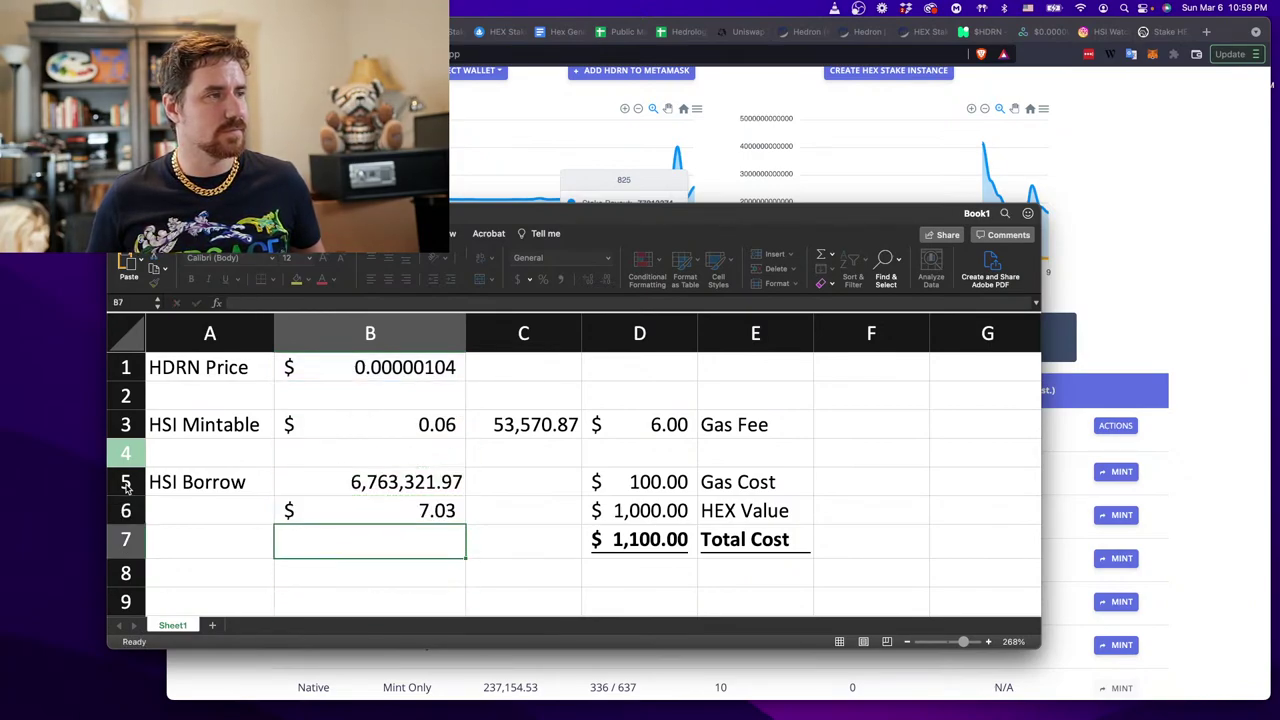
{"action": "key", "text": "Up"}
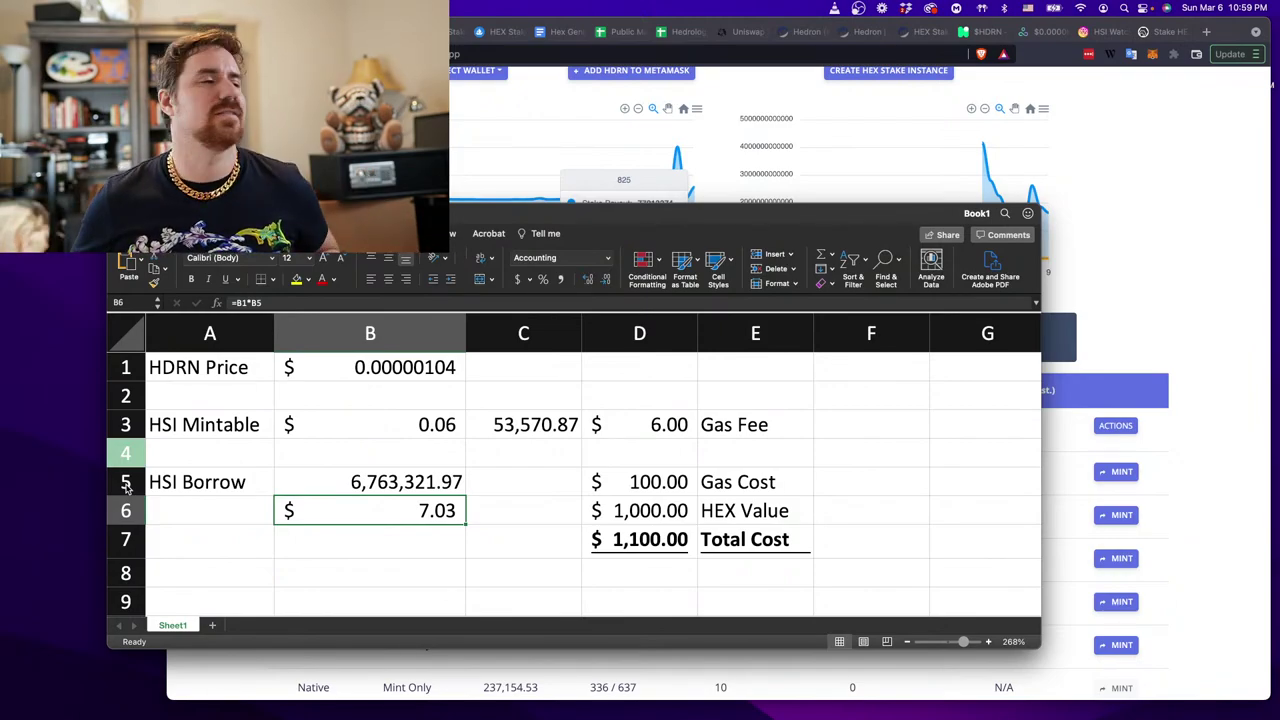
{"action": "key", "text": "Right"}
{"action": "key", "text": "Left"}
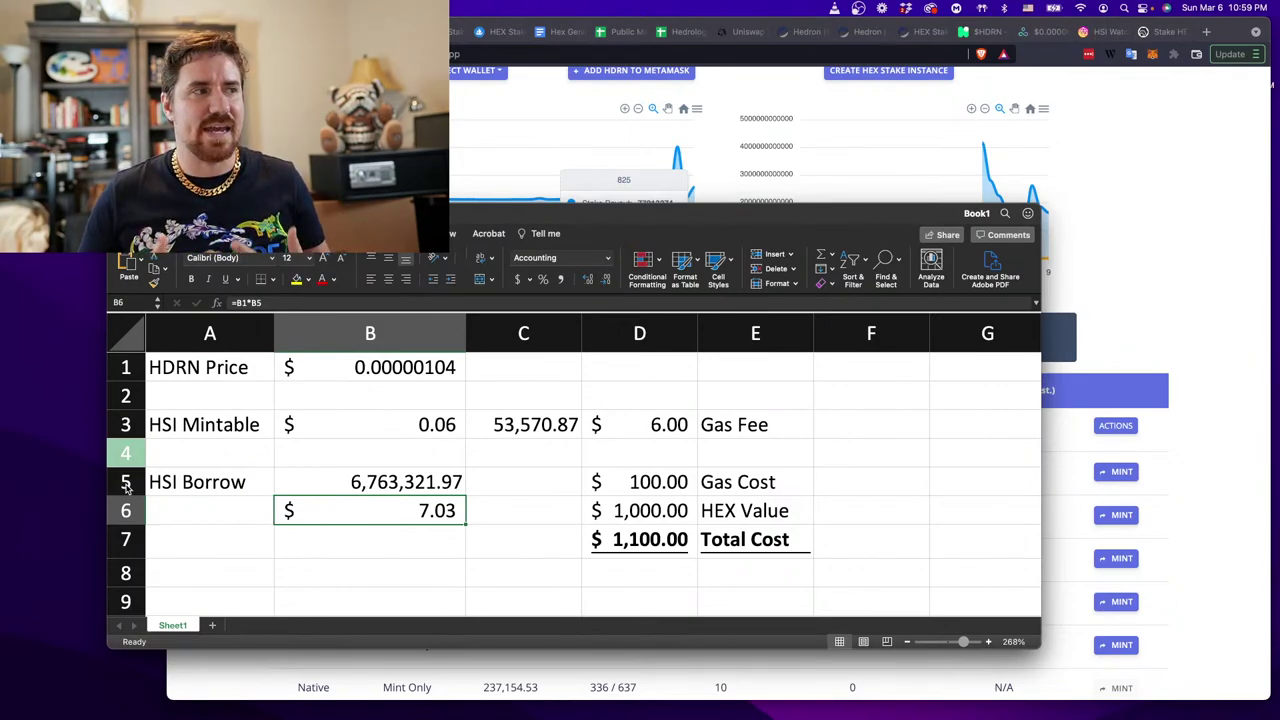
{"action": "key", "text": "Right"}
{"action": "key", "text": "Down"}
{"action": "key", "text": "Left"}
{"action": "key", "text": "Up"}
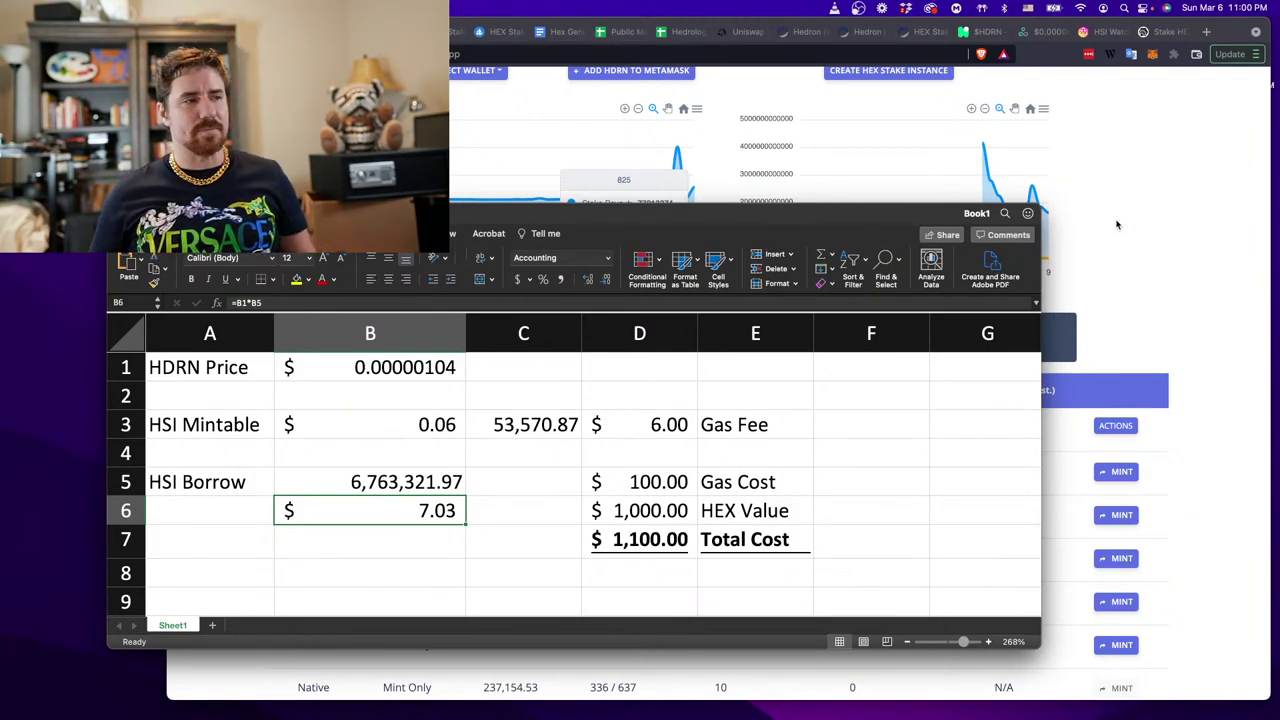
Divide the total cost in D7 by the borrowable HDRN's dollar value in B6, entering the formula in cell B7.
{"action": "key", "text": "Down"}
{"action": "key", "text": "Down"}
{"action": "key", "text": "Up"}
{"action": "key", "text": "Up"}
{"action": "key", "text": "Down"}
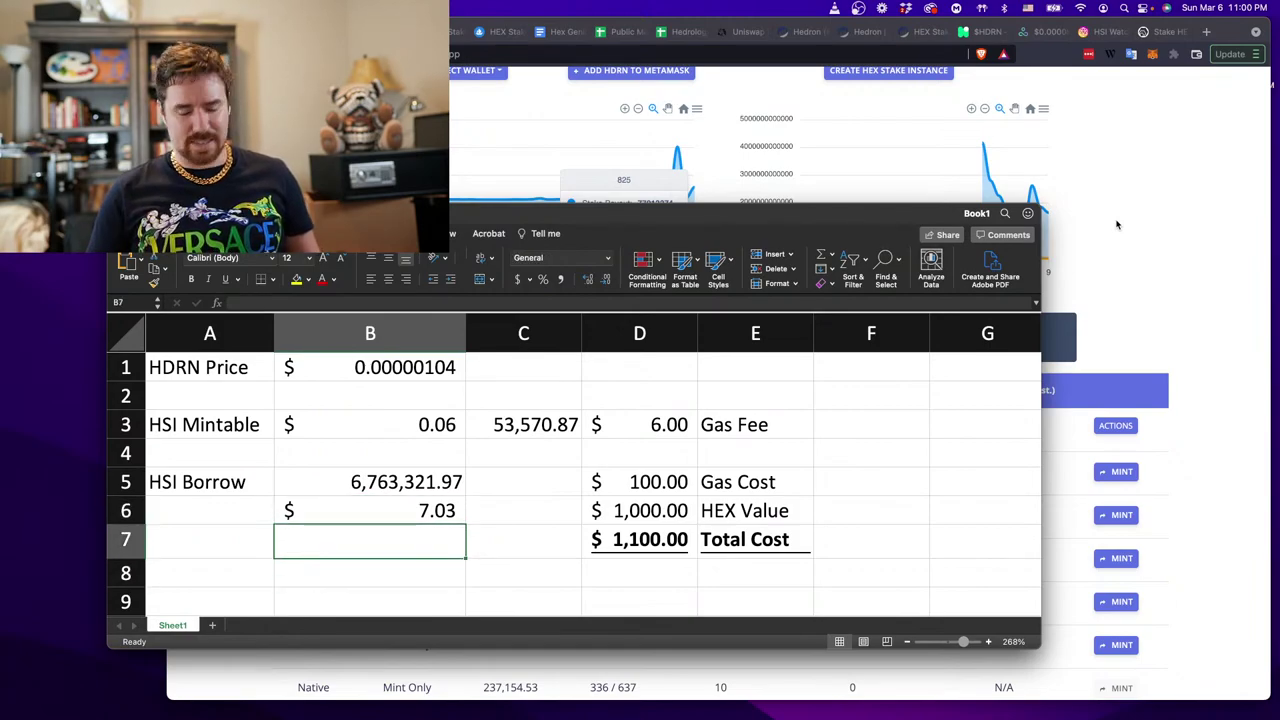
{"action": "type", "text": "="}
{"action": "key", "text": "Right"}
{"action": "key", "text": "Right"}
{"action": "type", "text": "/"}
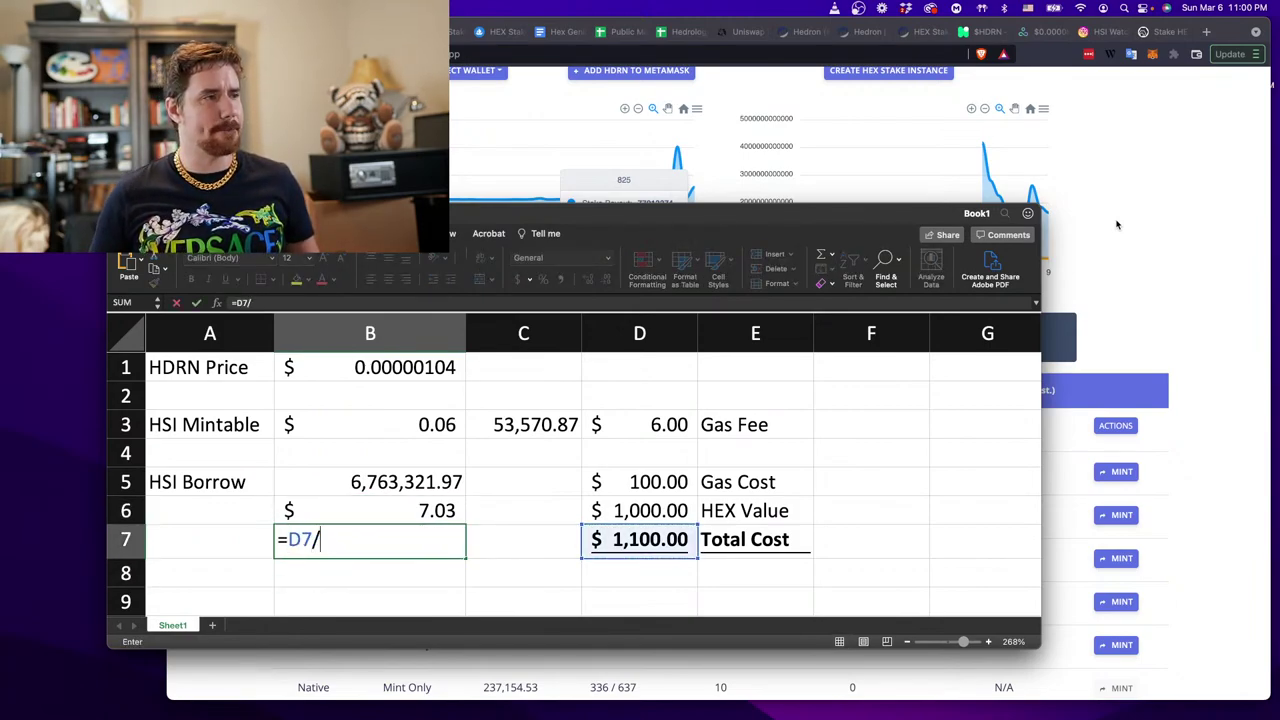
{"action": "key", "text": "Up"}
{"action": "key", "text": "Left"}
{"action": "key", "text": "Right"}
{"action": "key", "text": "Return"}
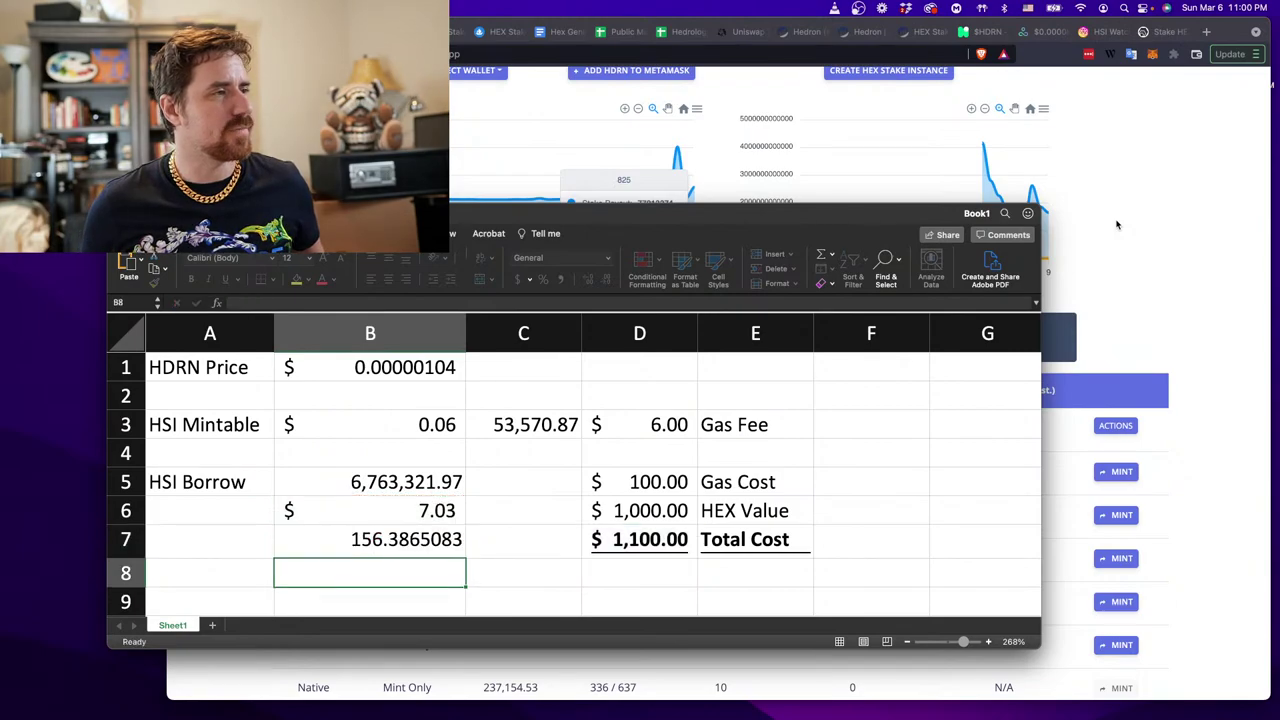
{"action": "key", "text": "Up"}
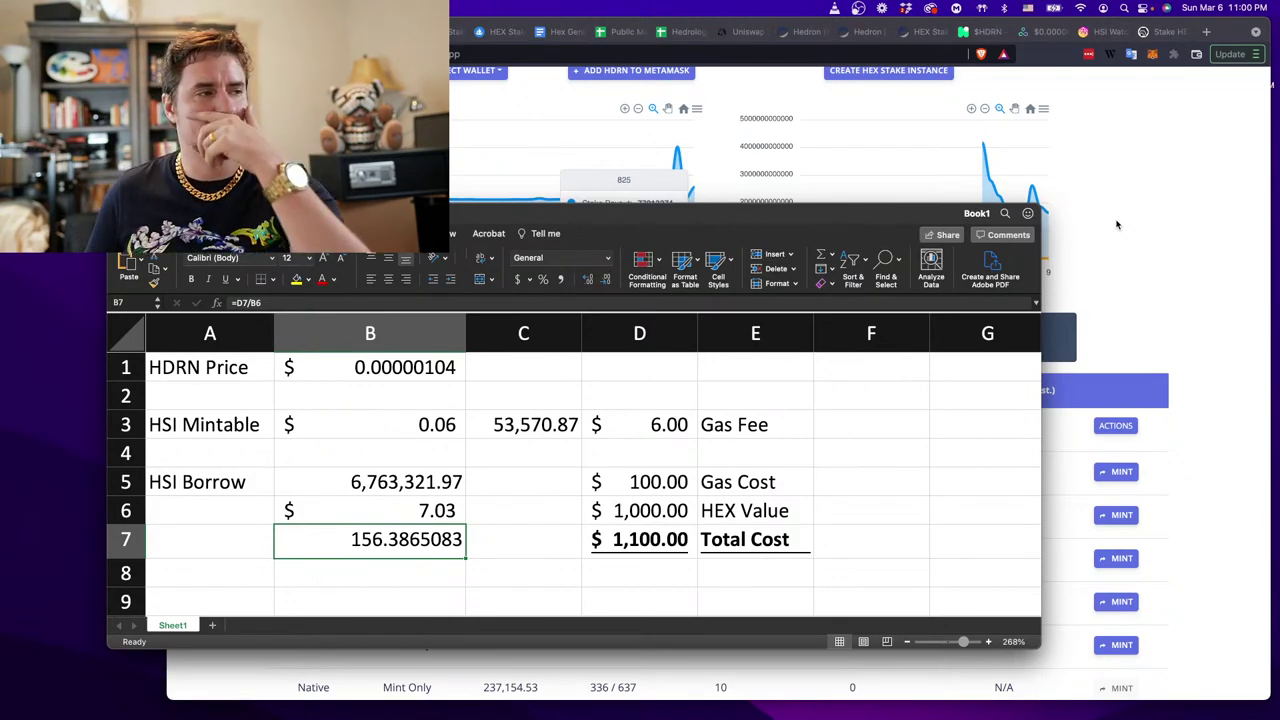
{"action": "key", "text": "Right"}
{"action": "key", "text": "Left"}
{"action": "key", "text": "Left"}
{"action": "key", "text": "Right"}
{"action": "key", "text": "Right"}
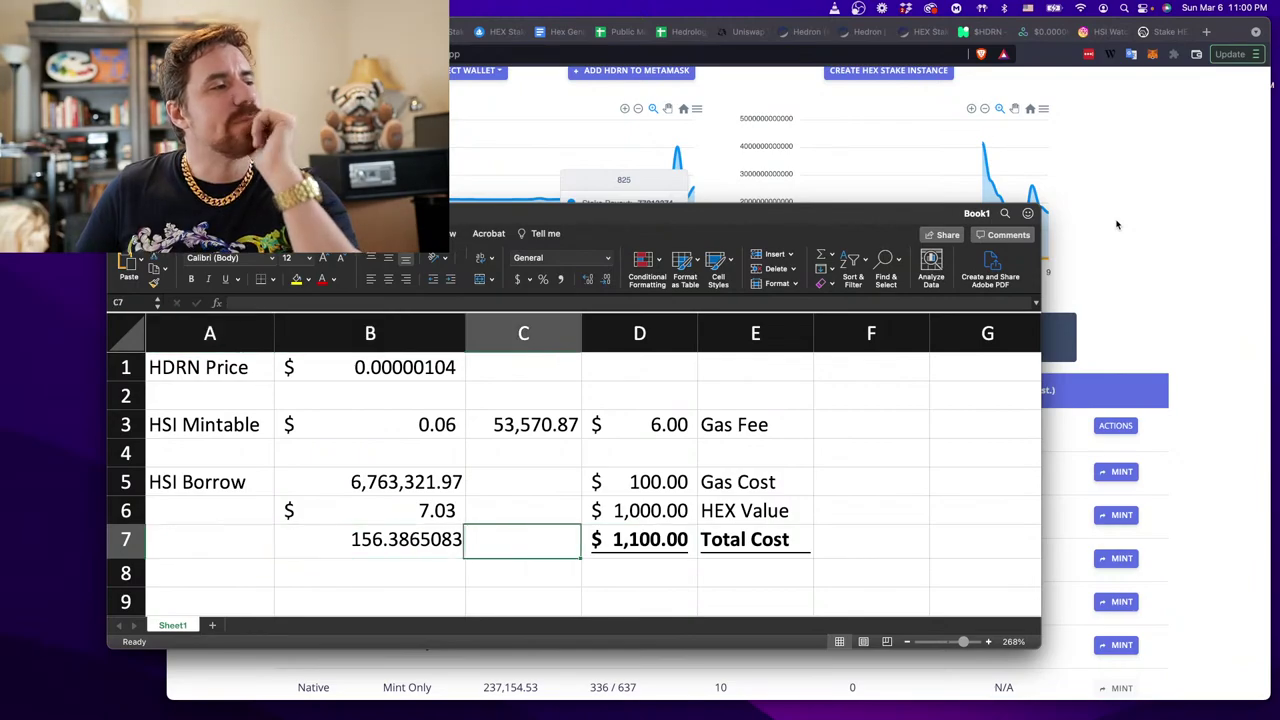
{"action": "key", "text": "Left"}
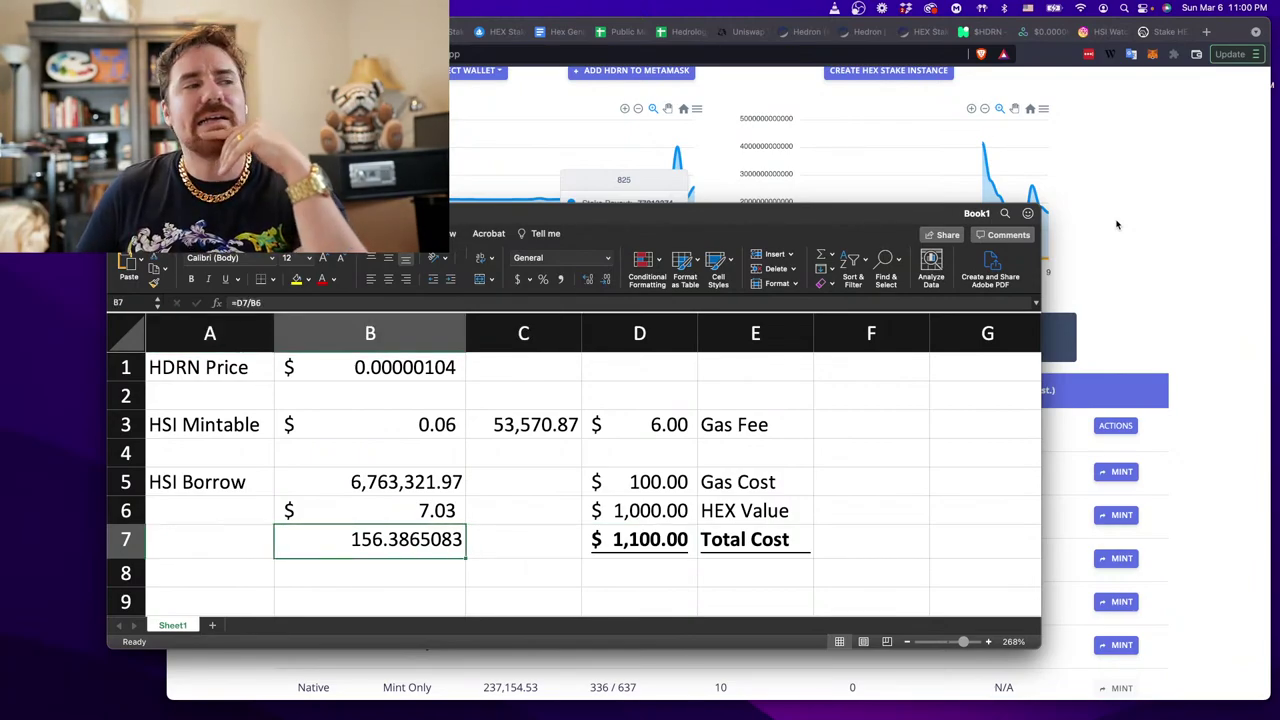
{"action": "key", "text": "Up"}
{"action": "key", "text": "Up"}
{"action": "key", "text": "Down"}
{"action": "key", "text": "Down"}
{"action": "key", "text": "Up"}
{"action": "key", "text": "Up"}
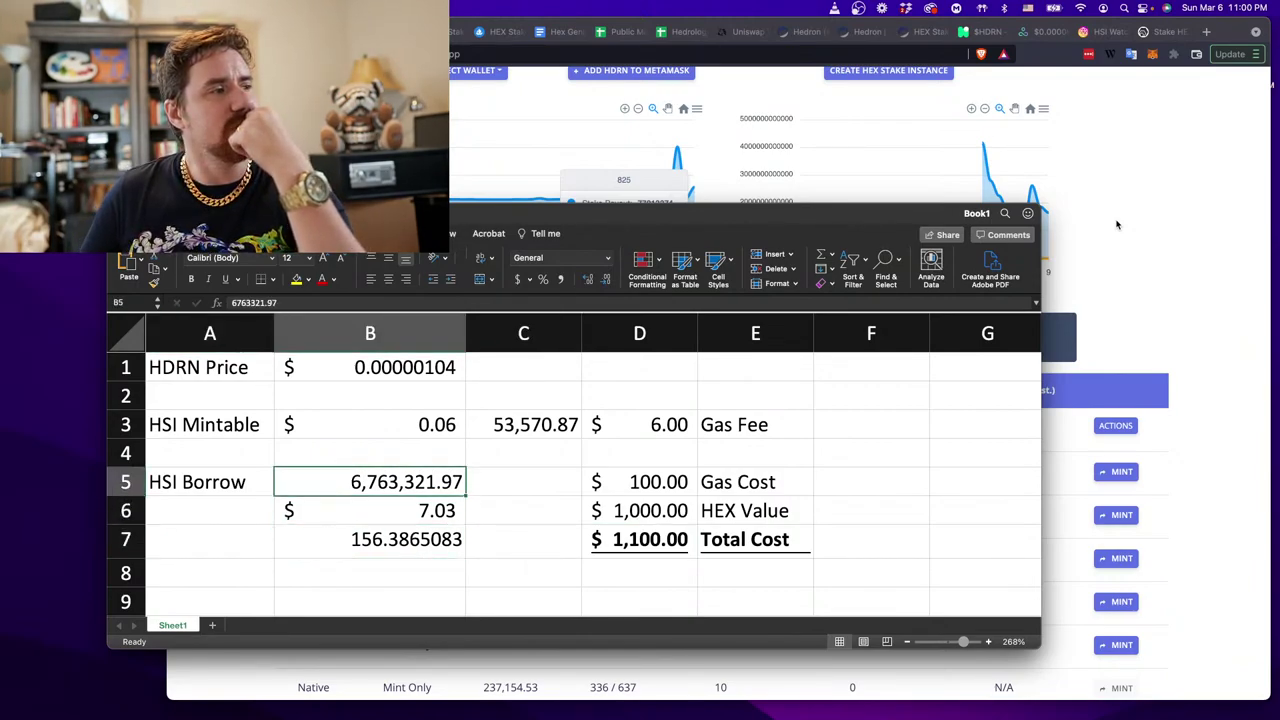
{"action": "key", "text": "Left"}
{"action": "key", "text": "Right"}
{"action": "key", "text": "Right"}
{"action": "key", "text": "Left"}
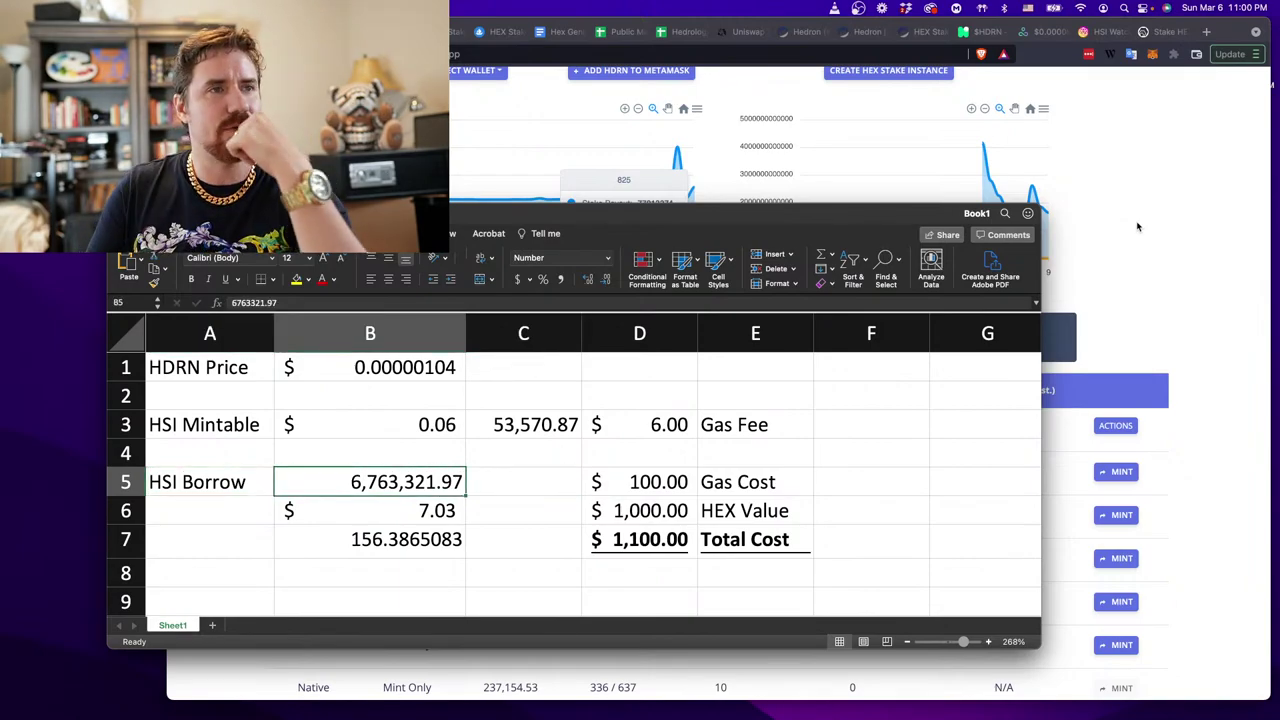
{"action": "left_click", "coordinate": [1137, 227]}
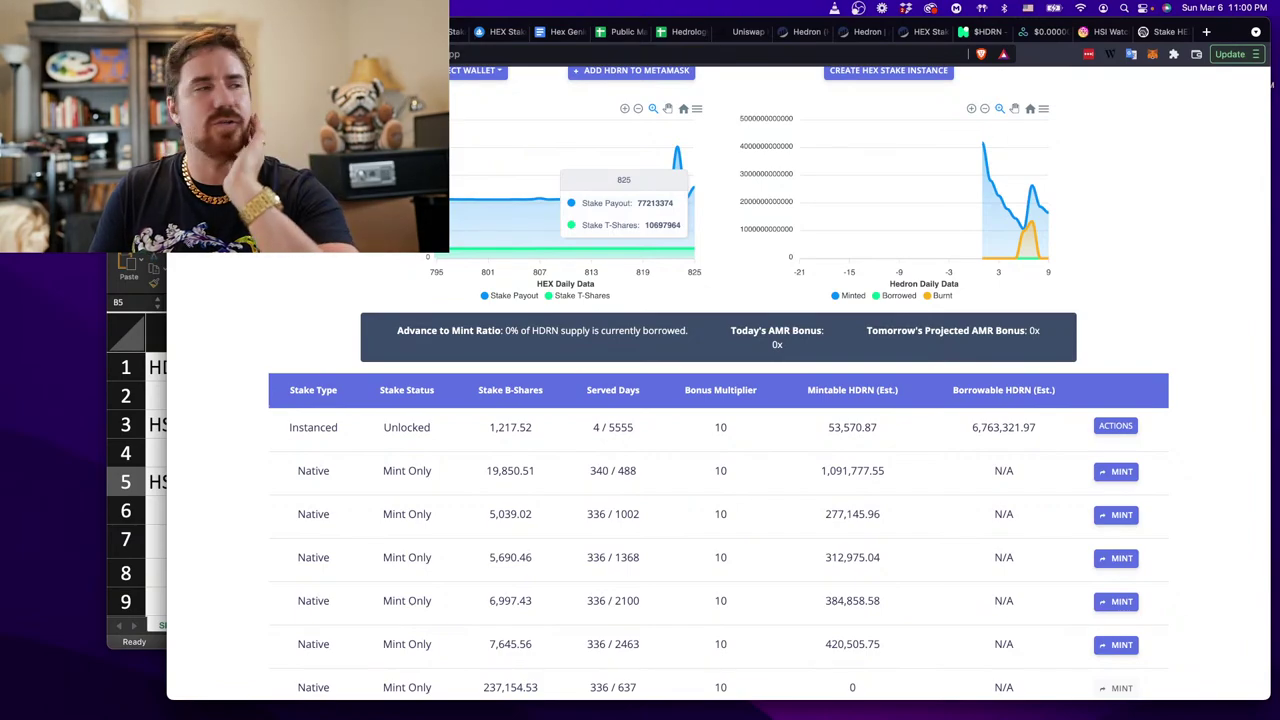
{"action": "key", "text": "super+Tab"}
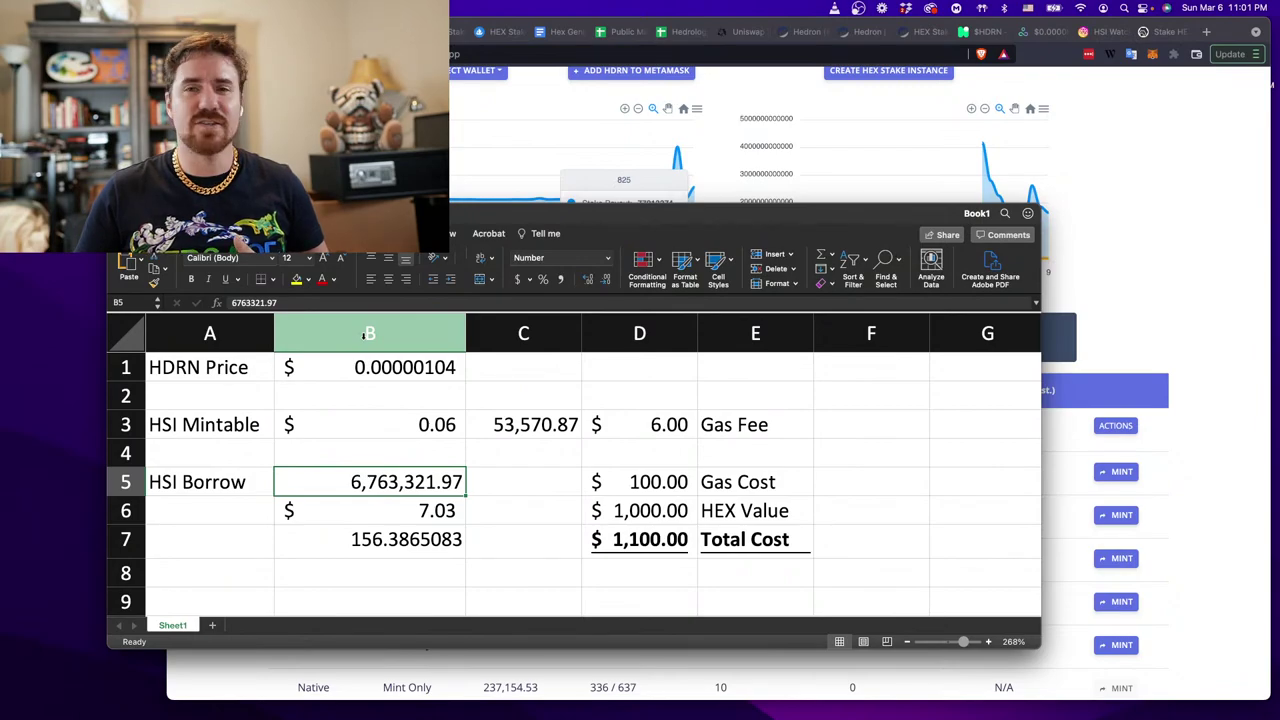
Switch to the browser, load the copied HEX page address in a new tab and review its USD chart, payout chart and Daily Data table.
{"action": "left_click", "coordinate": [1115, 214]}
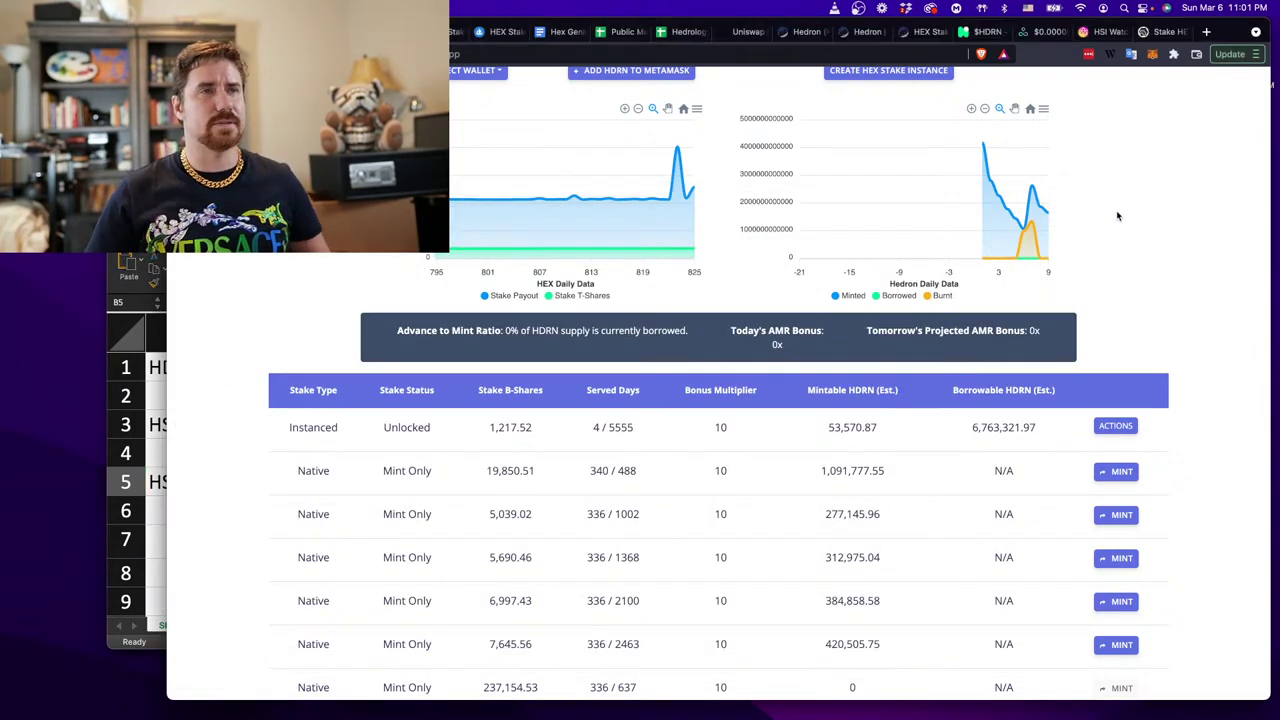
{"action": "key", "text": "super+t"}
{"action": "key", "text": "super+v"}
{"action": "key", "text": "Return"}
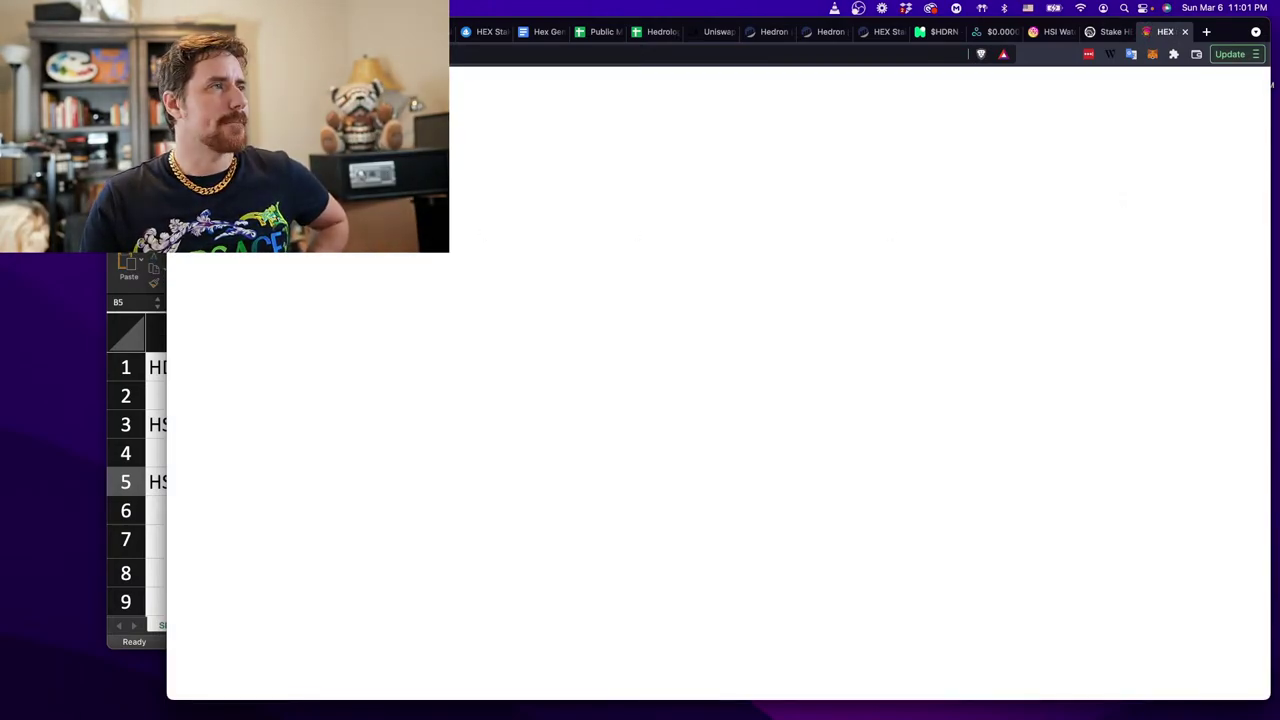
{"action": "key", "text": "super+Tab"}
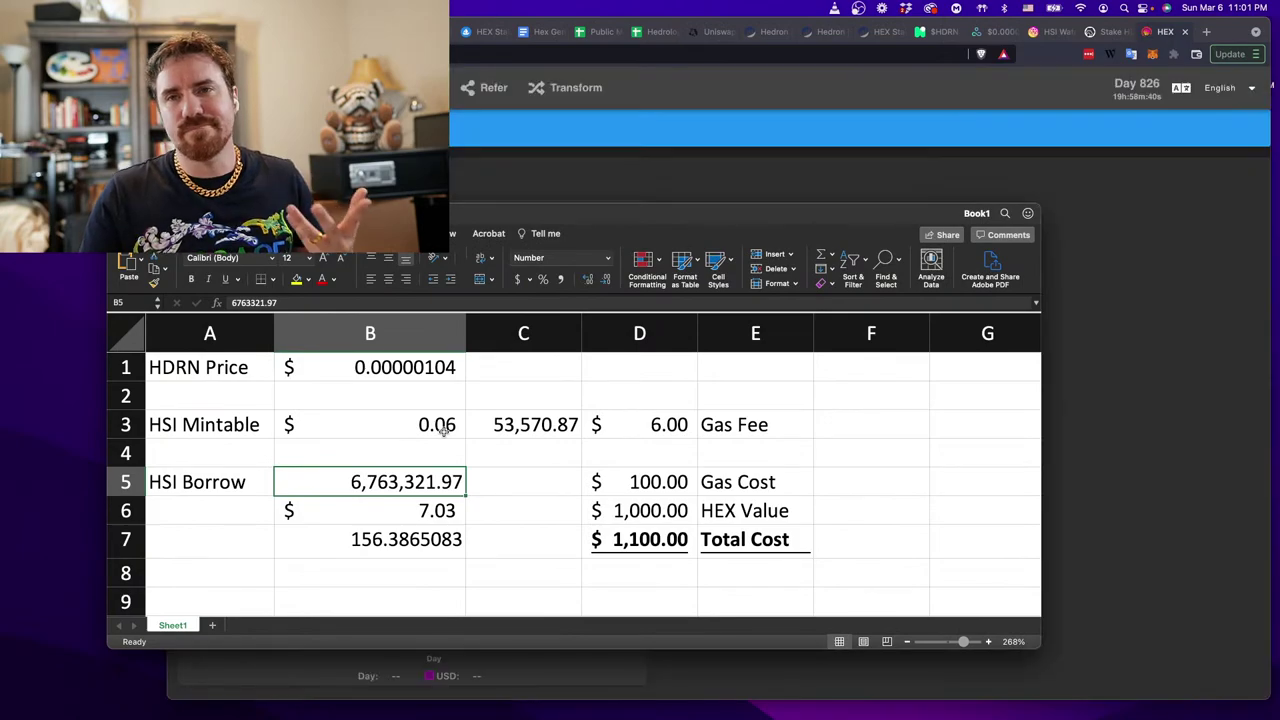
{"action": "left_click", "coordinate": [1152, 361]}
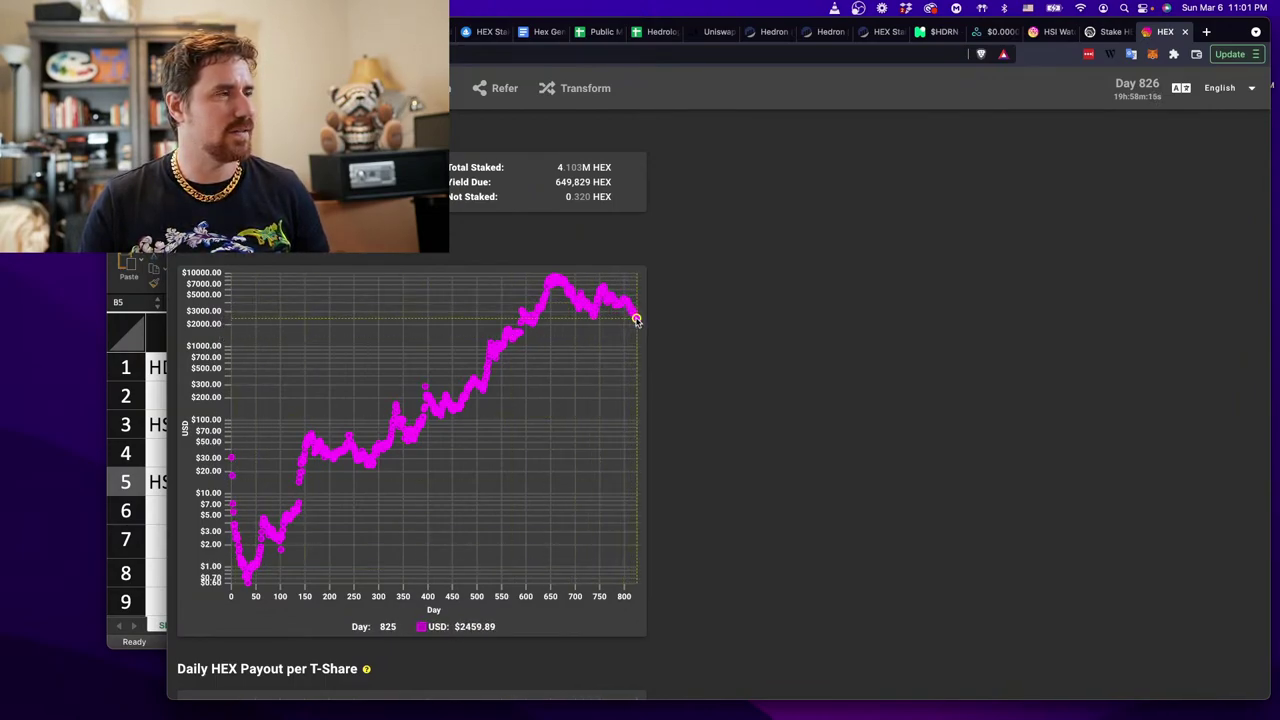
{"action": "scroll", "coordinate": [1078, 388], "scroll_direction": "down", "scroll_amount": 5}
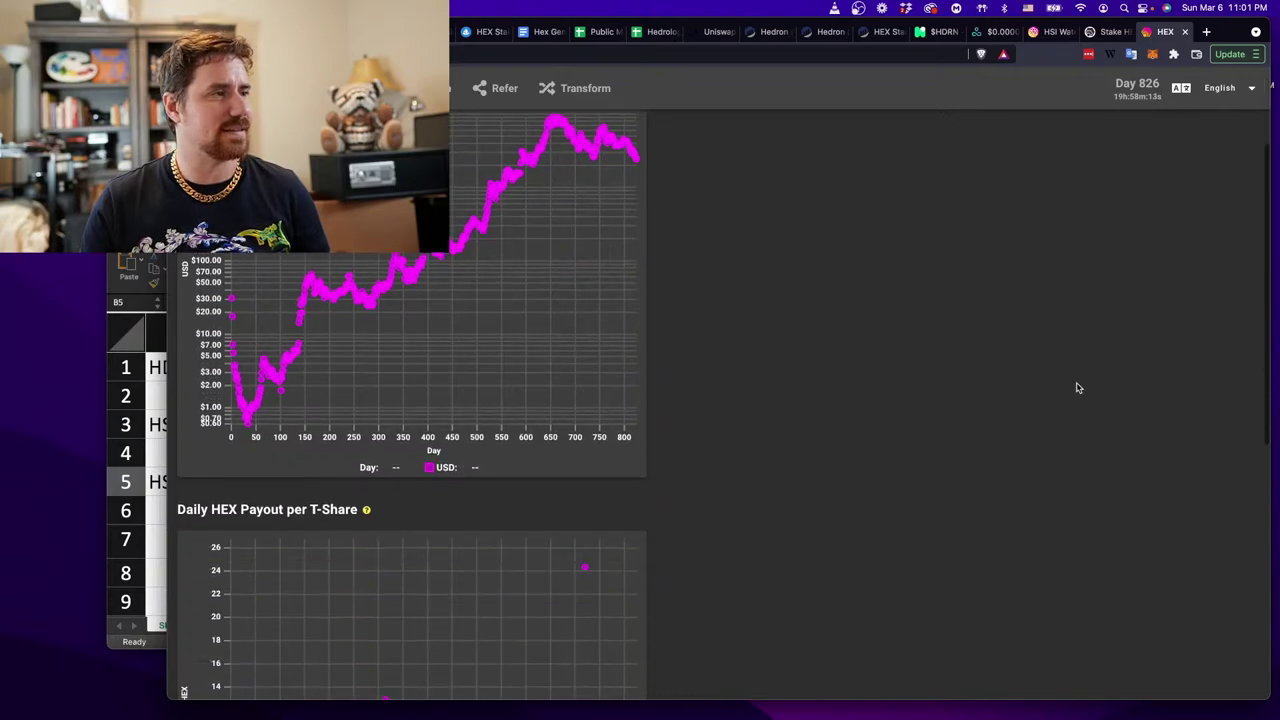
{"action": "scroll", "coordinate": [1078, 388], "scroll_direction": "down", "scroll_amount": 6}
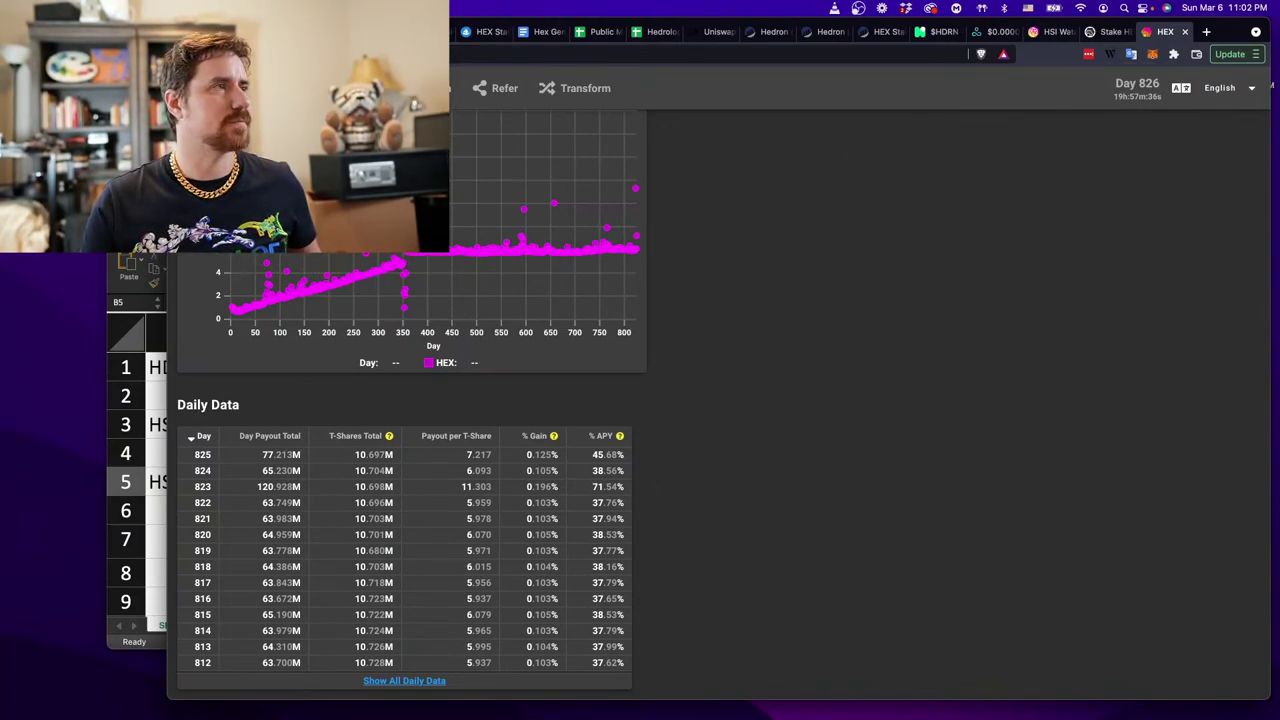
Return to the Excel workbook and review the HSI mintable and borrowable figures against the Total Cost in D7:E7.
{"action": "left_click", "coordinate": [300, 228]}
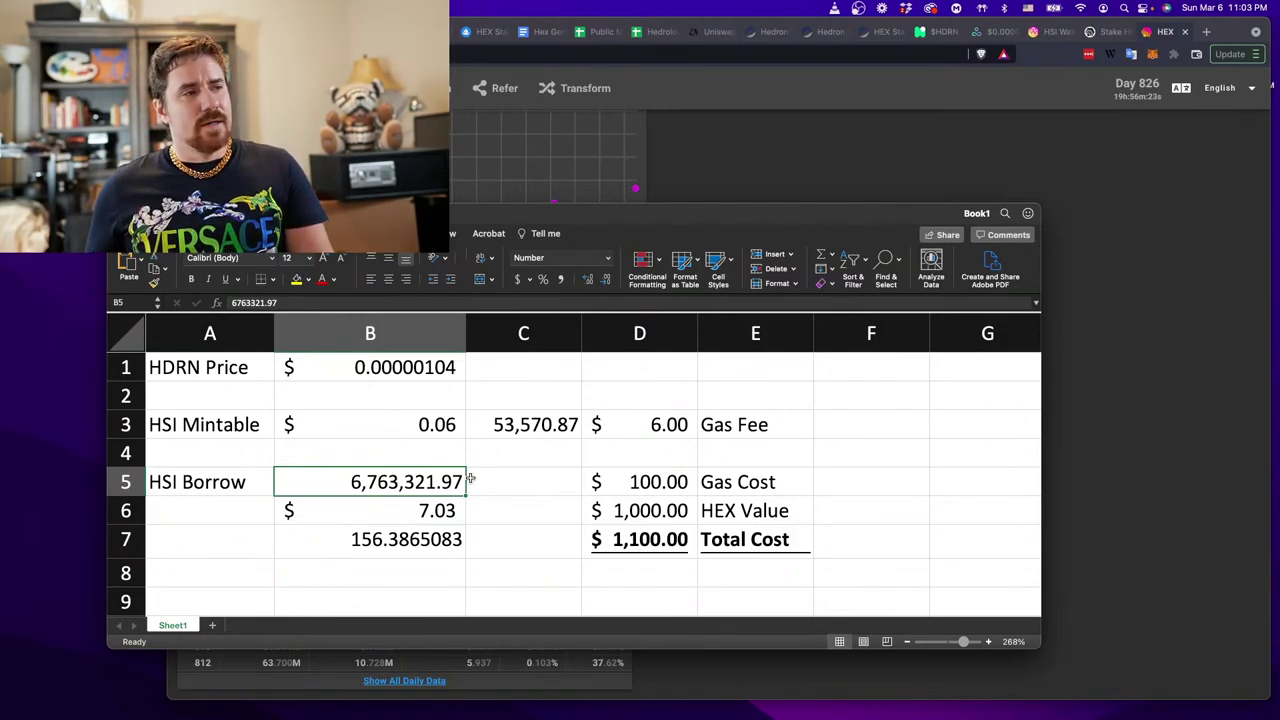
{"action": "key", "text": "Down"}
{"action": "key", "text": "Right"}
{"action": "key", "text": "Right"}
{"action": "key", "text": "Down"}
{"action": "key", "text": "Left"}
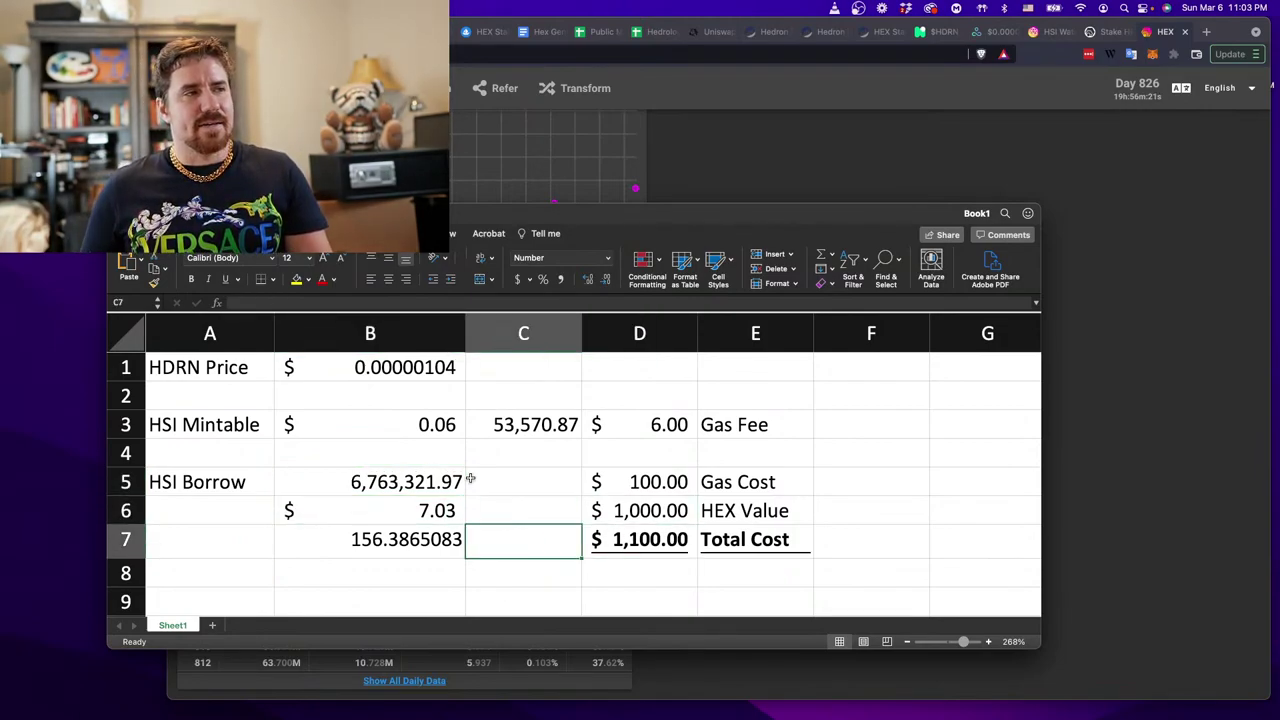
{"action": "key", "text": "Up"}
{"action": "key", "text": "Up"}
{"action": "key", "text": "Left"}
{"action": "key", "text": "Up"}
{"action": "key", "text": "Up"}
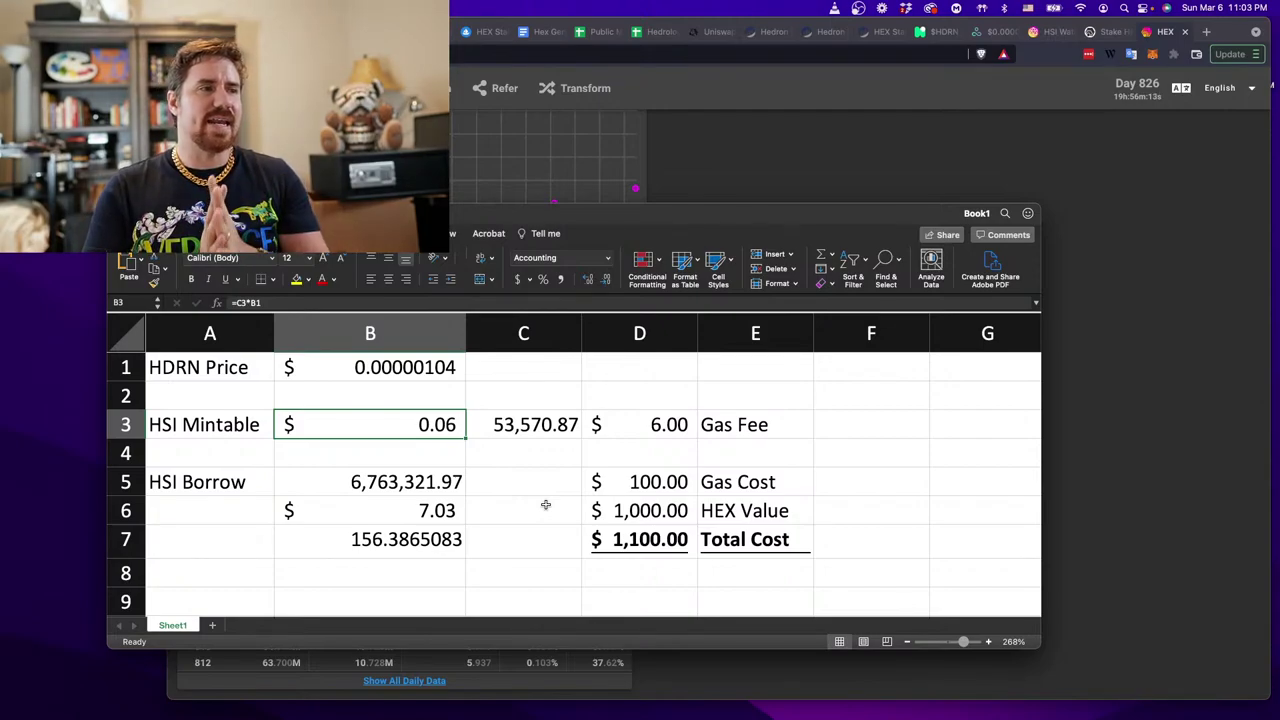
{"action": "left_click_drag", "start_coordinate": [712, 533], "coordinate": [648, 540]}
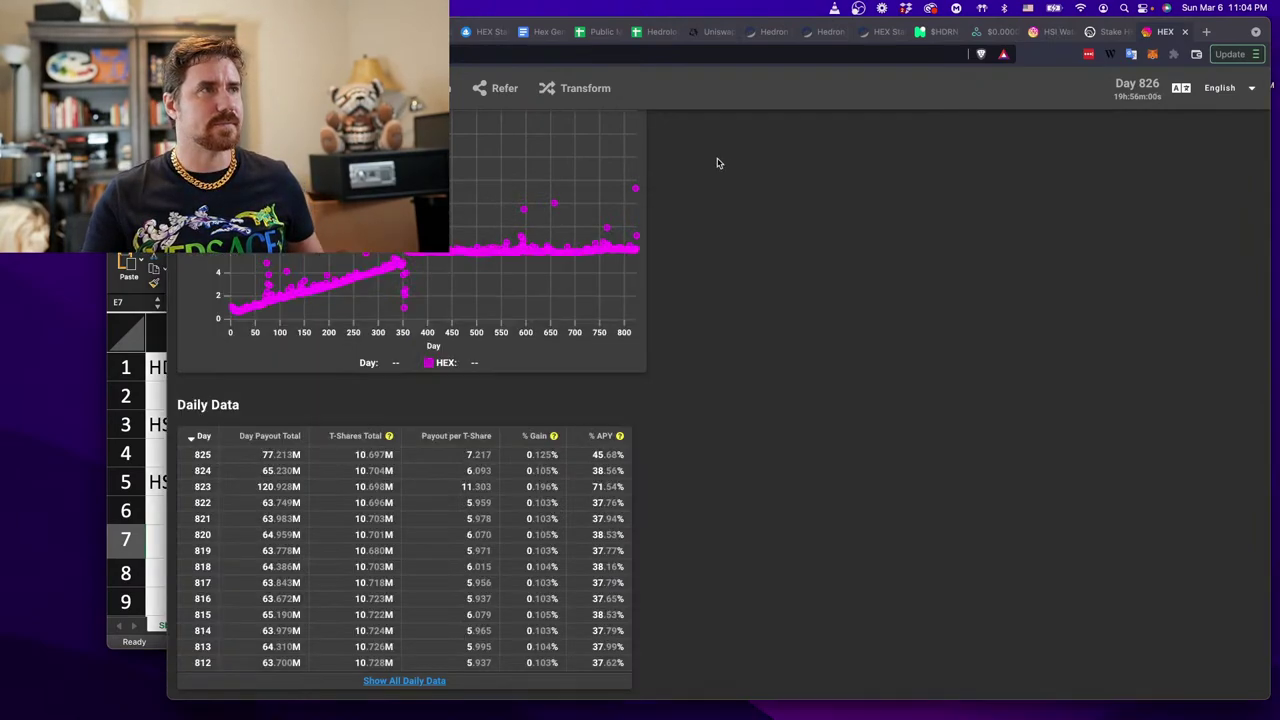
In the browser, look up the loanedSupply value in the Hedron token's Read Contract functions on Etherscan.
{"action": "left_click", "coordinate": [725, 165]}
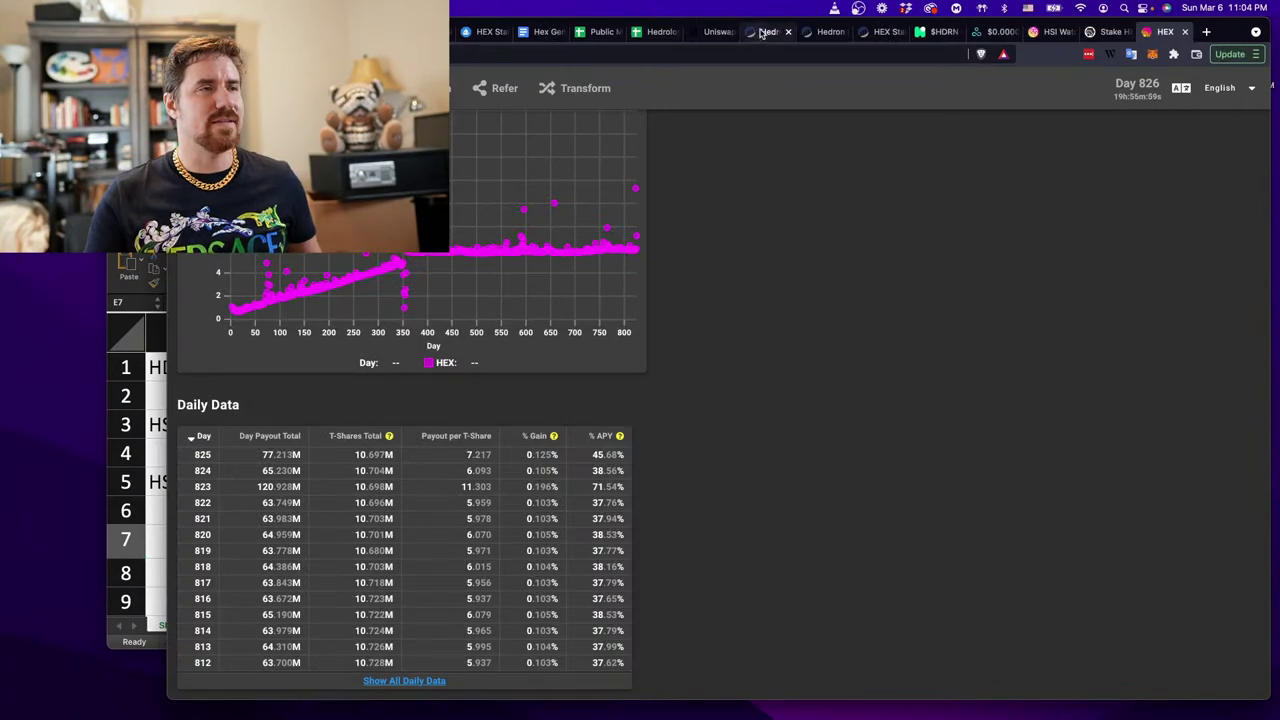
{"action": "left_click", "coordinate": [768, 32]}
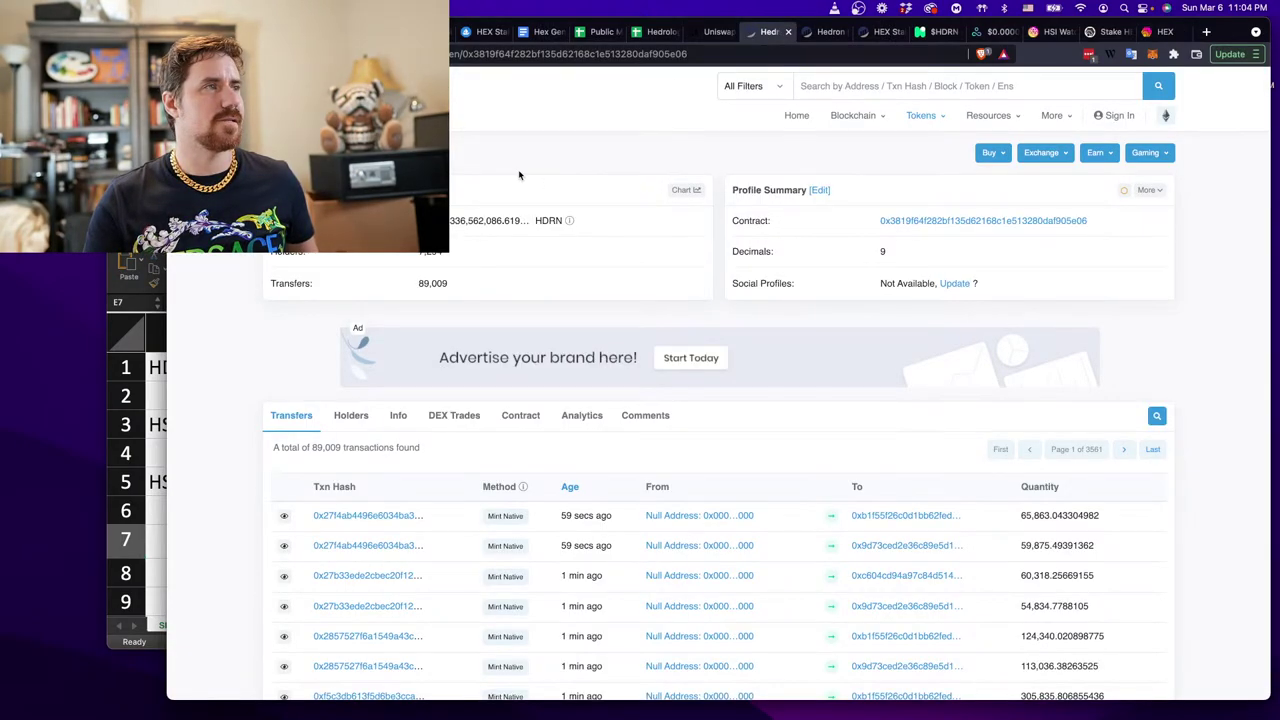
{"action": "left_click", "coordinate": [515, 420]}
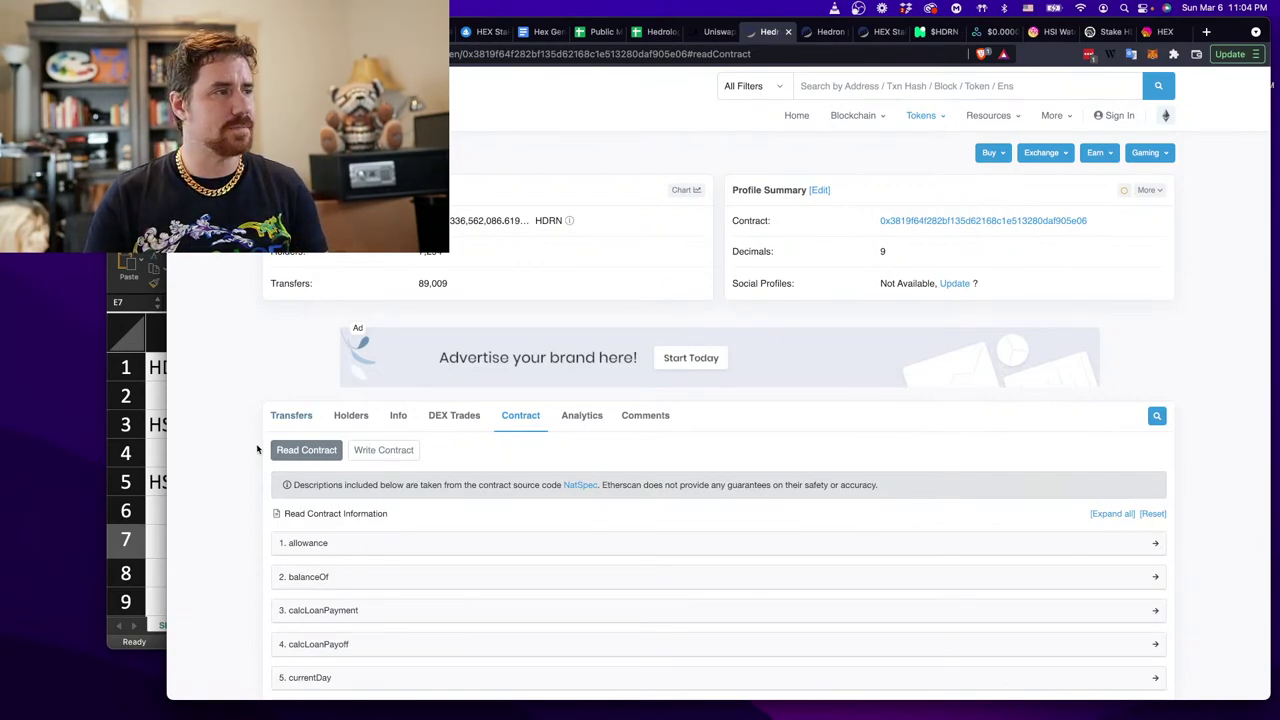
{"action": "scroll", "coordinate": [256, 449], "scroll_direction": "down", "scroll_amount": 5}
{"action": "scroll", "coordinate": [256, 449], "scroll_direction": "down", "scroll_amount": 2}
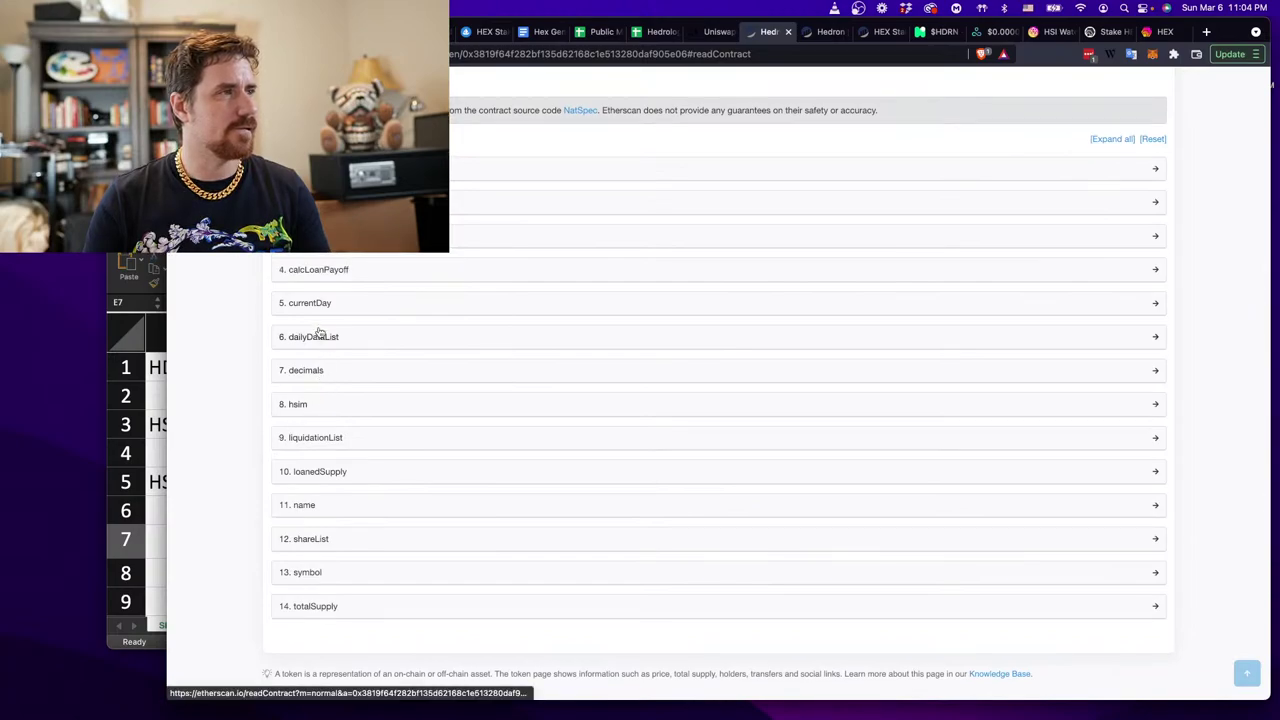
{"action": "scroll", "coordinate": [320, 340], "scroll_direction": "up", "scroll_amount": 1}
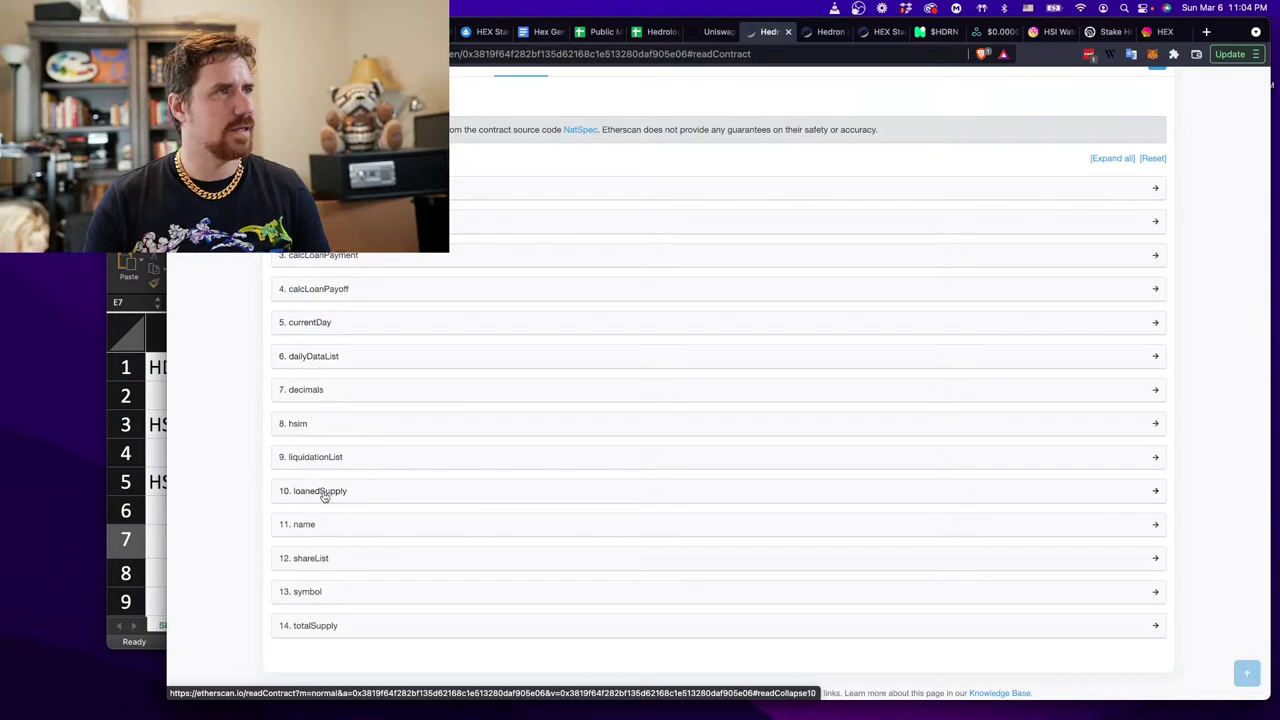
{"action": "scroll", "coordinate": [324, 497], "scroll_direction": "up", "scroll_amount": 2}
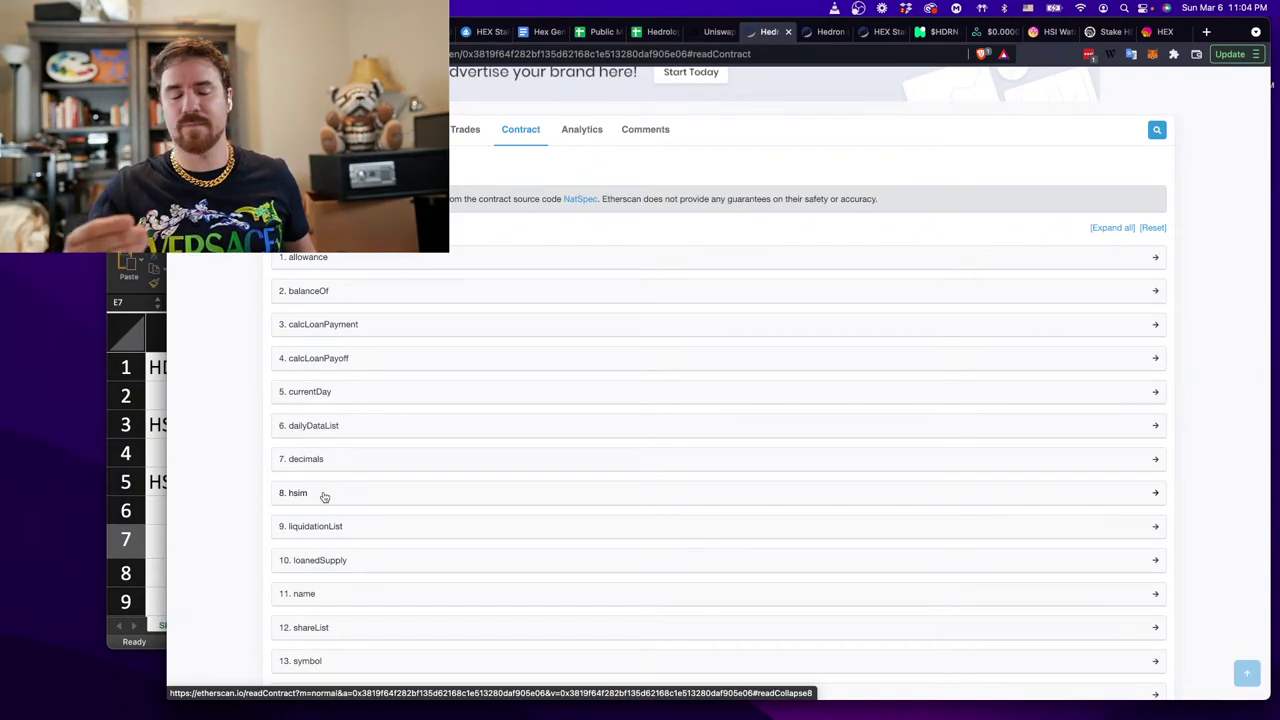
{"action": "scroll", "coordinate": [263, 417], "scroll_direction": "down", "scroll_amount": 2}
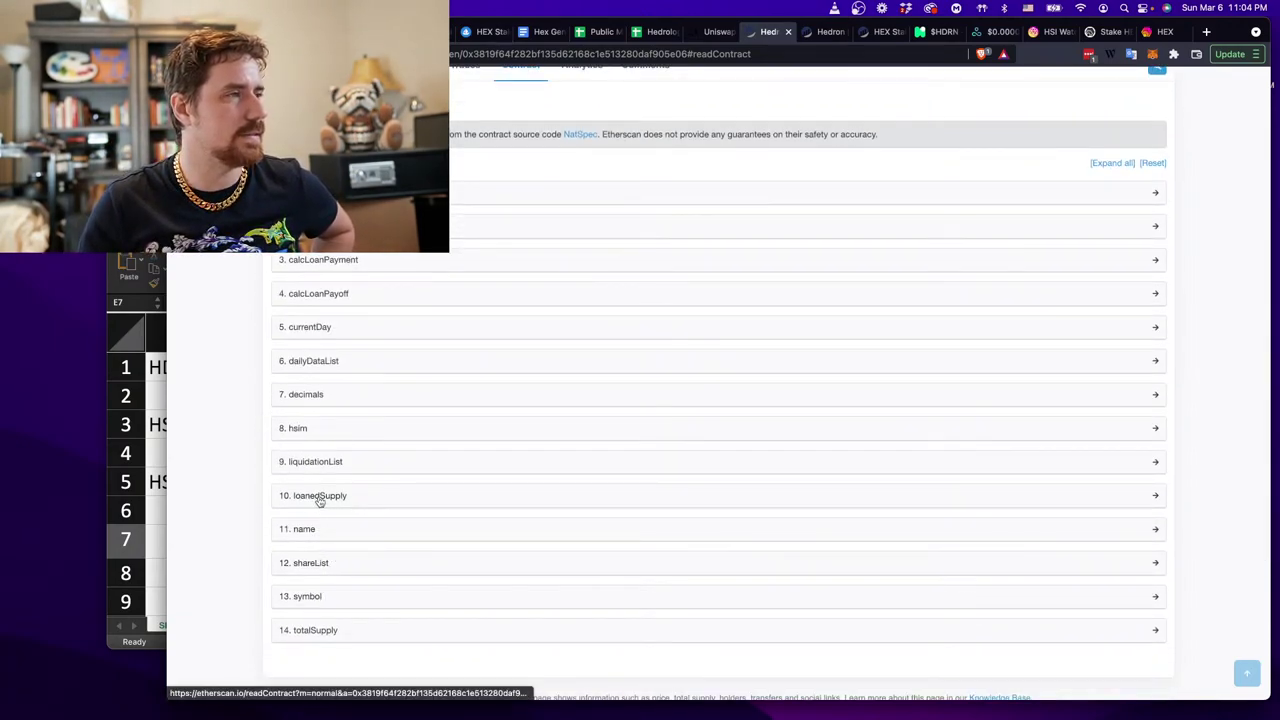
{"action": "left_click", "coordinate": [318, 496]}
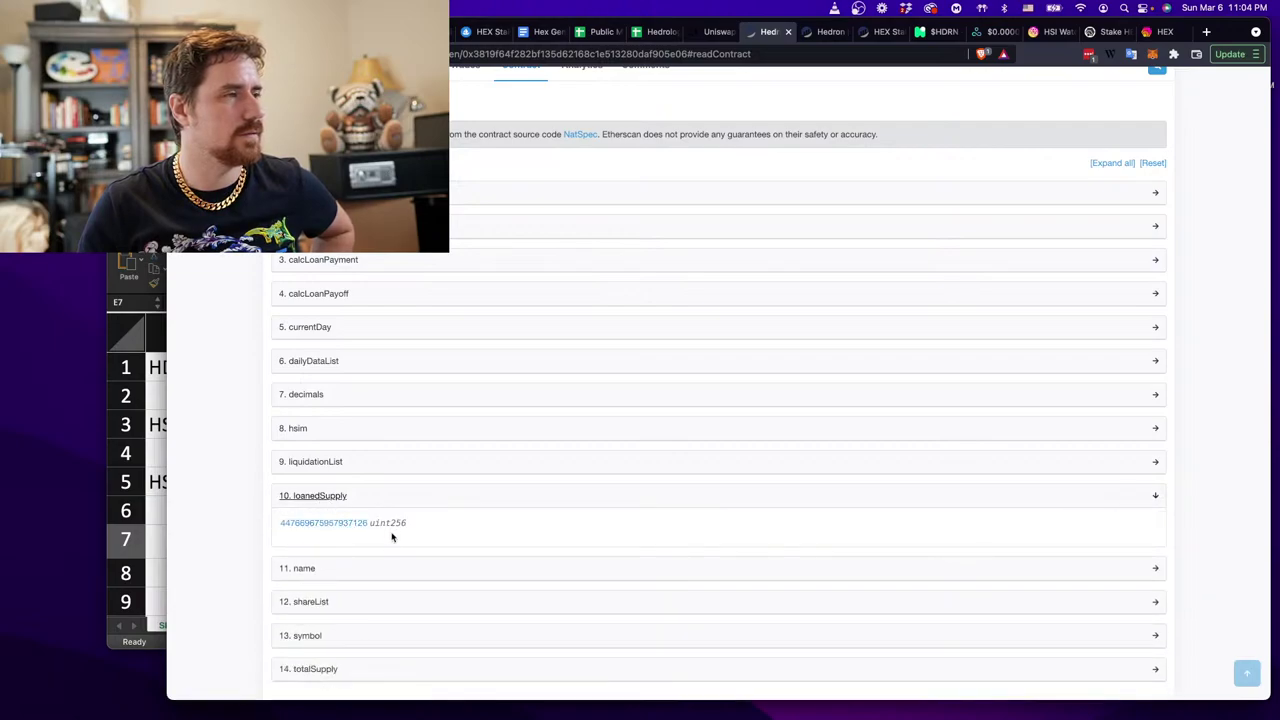
{"action": "scroll", "coordinate": [380, 523], "scroll_direction": "up", "scroll_amount": 4}
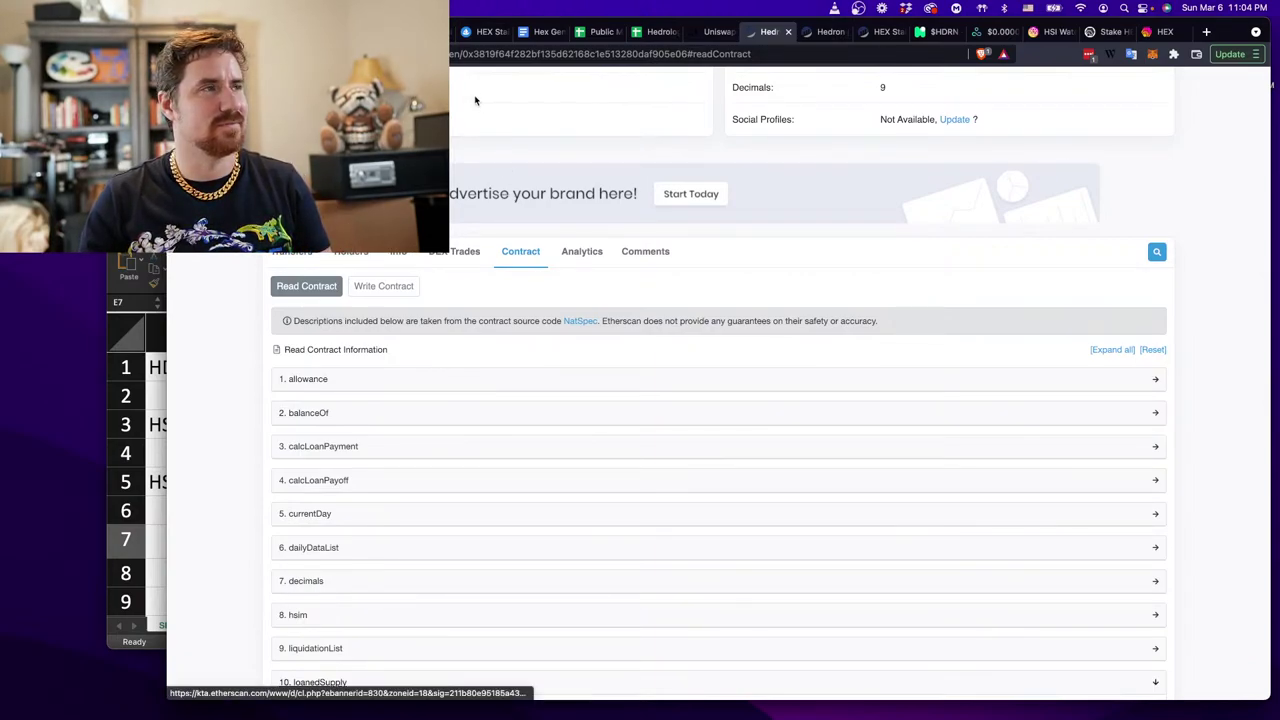
{"action": "scroll", "coordinate": [1271, 84], "scroll_direction": "up", "scroll_amount": 3}
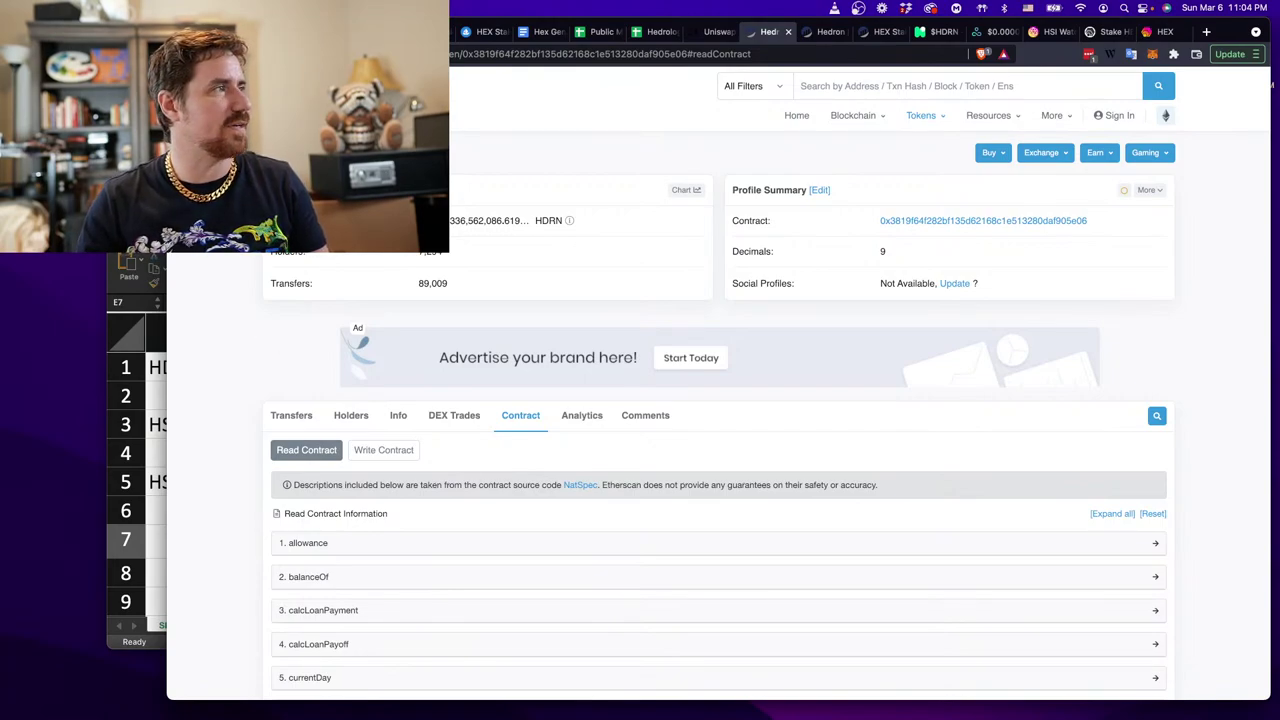
Close the browser tab with Etherscan's Hedron token page.
{"action": "key", "text": "ctrl+Up"}
{"action": "key", "text": "ctrl+Up"}
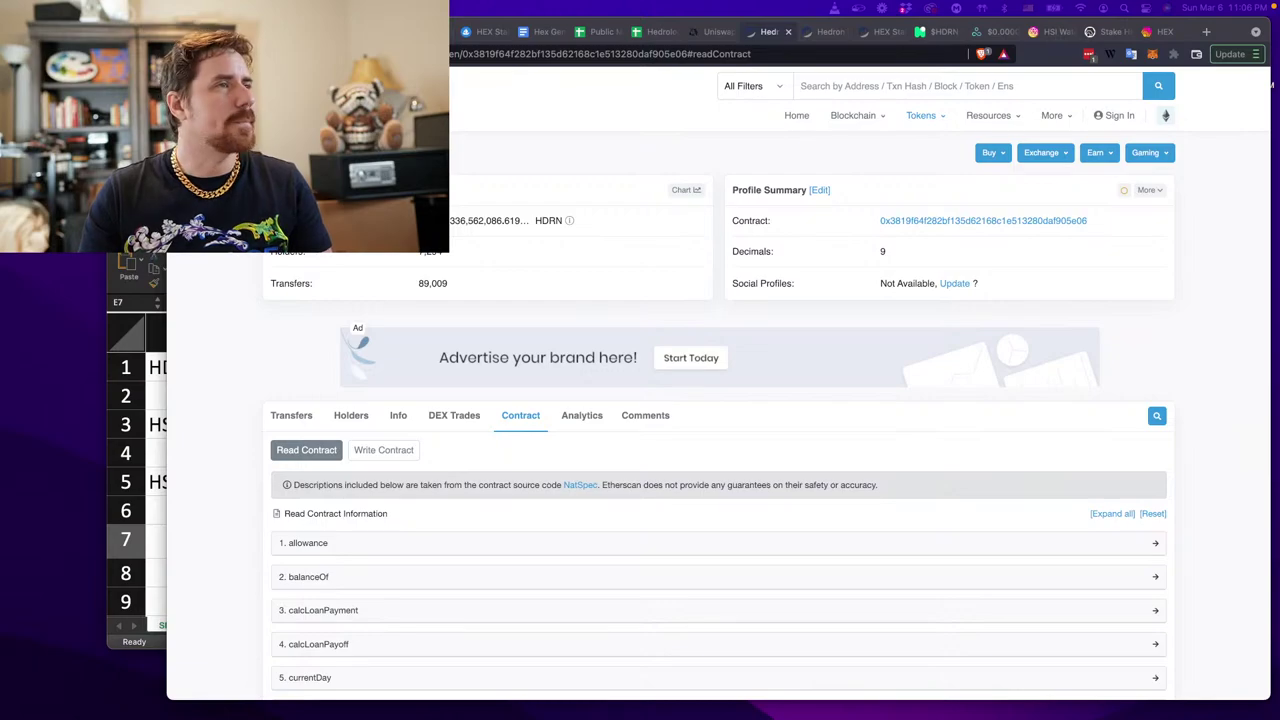
{"action": "left_click", "coordinate": [788, 31]}
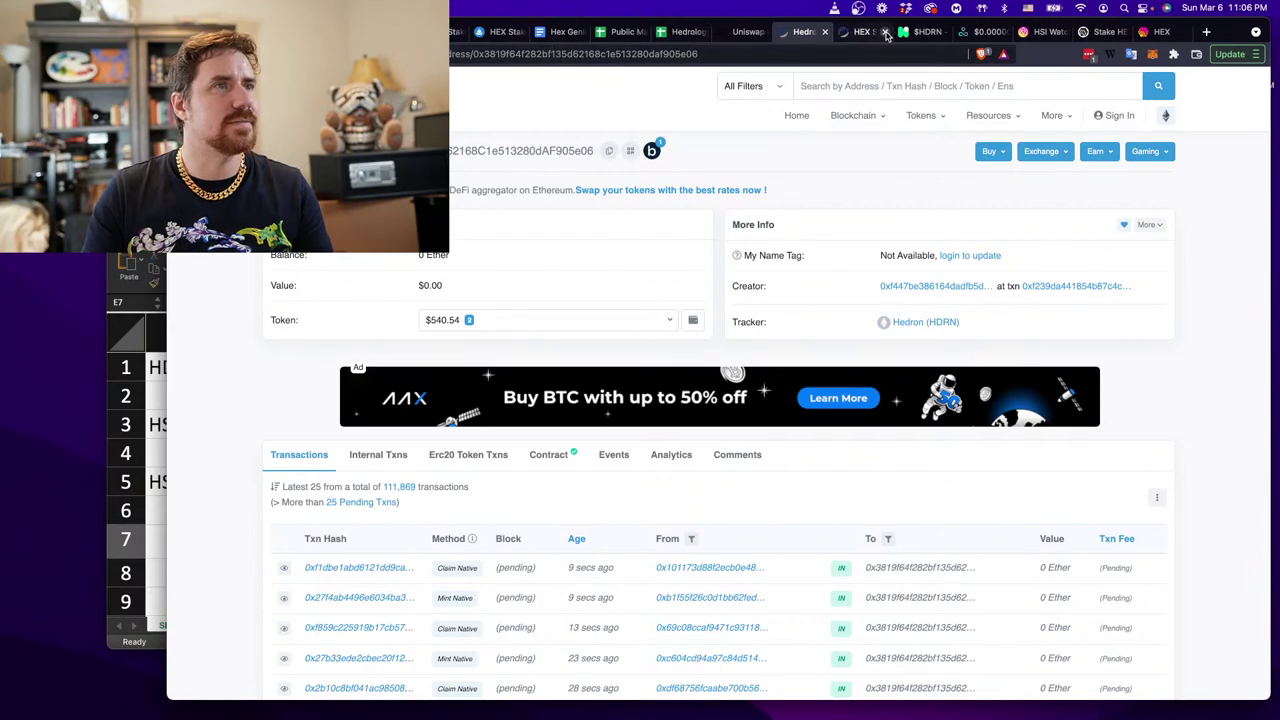
Check the $HDRN price overview page and examine the Hedron/HDRN price chart over a longer time range on DexGuru.
{"action": "left_click", "coordinate": [922, 32]}
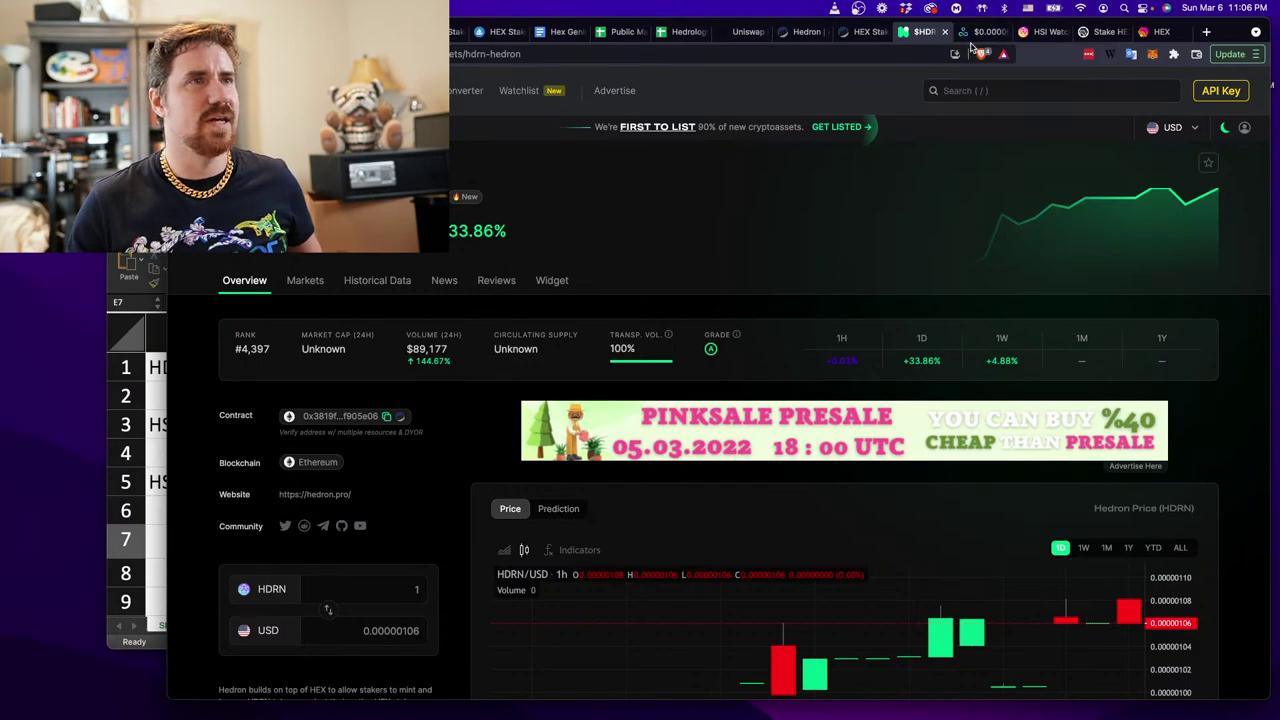
{"action": "left_click", "coordinate": [977, 33]}
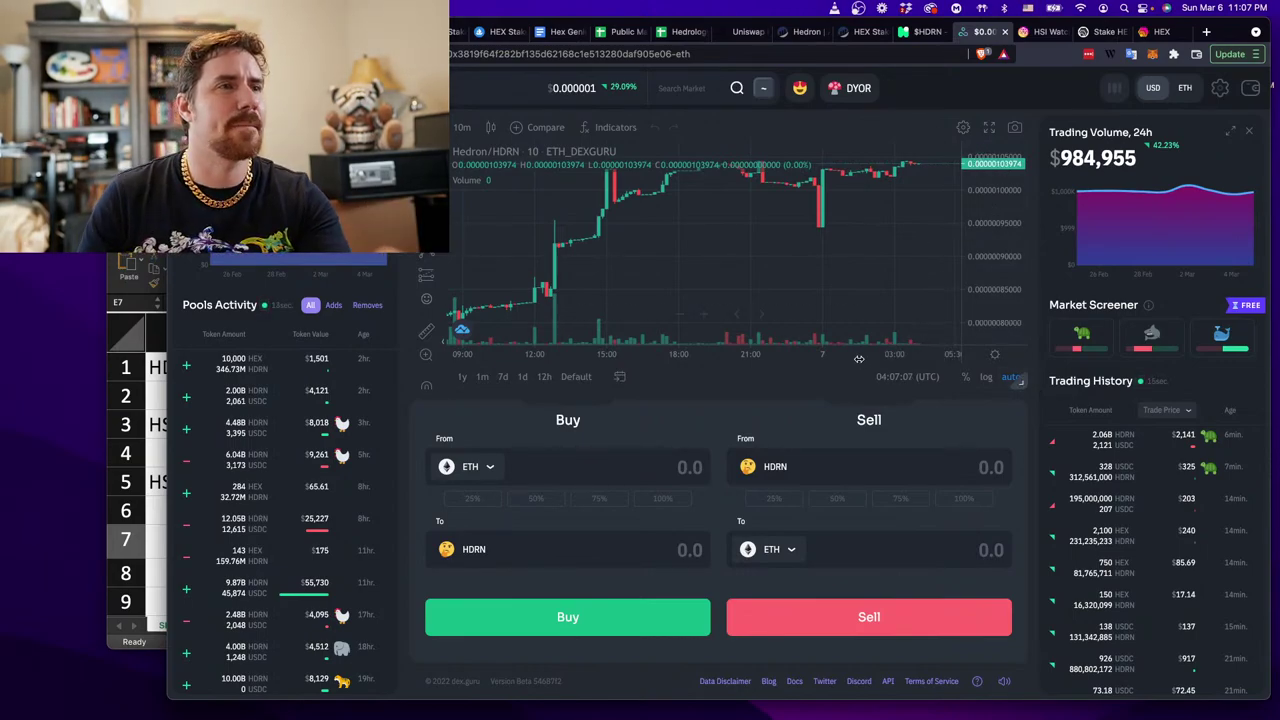
{"action": "scroll", "coordinate": [820, 278], "scroll_direction": "down", "scroll_amount": 3}
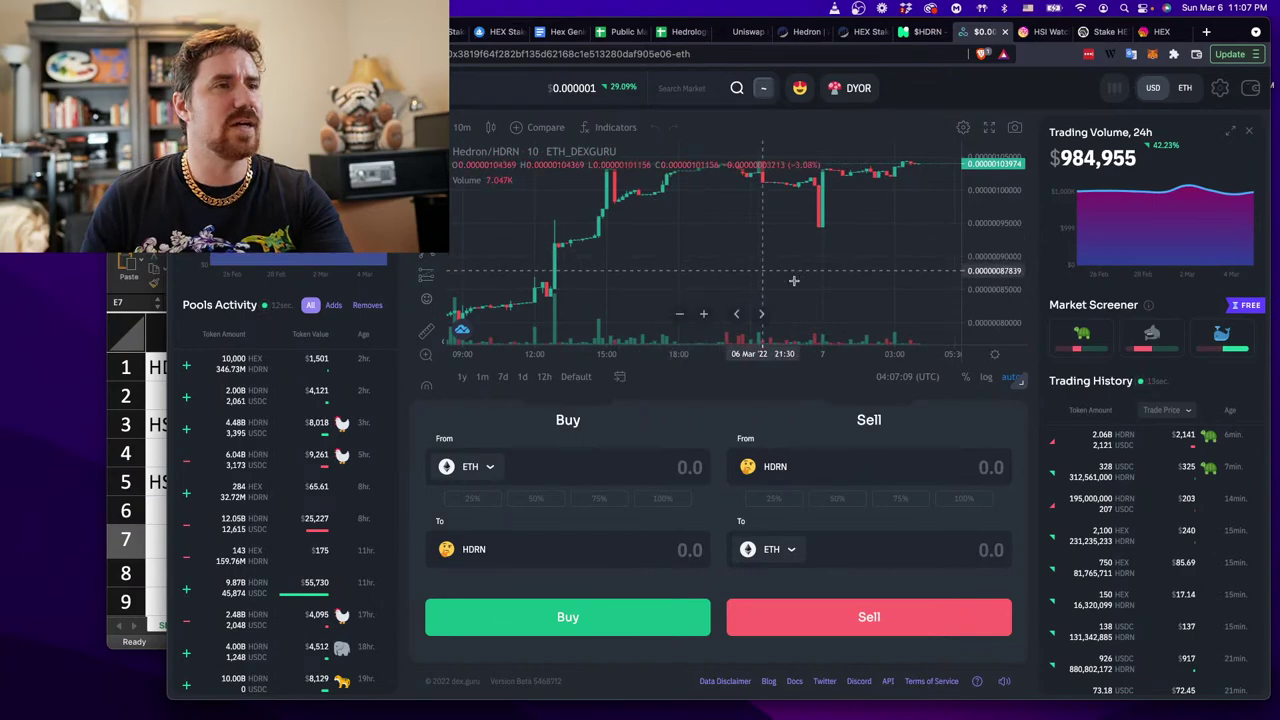
{"action": "scroll", "coordinate": [810, 298], "scroll_direction": "down", "scroll_amount": 5}
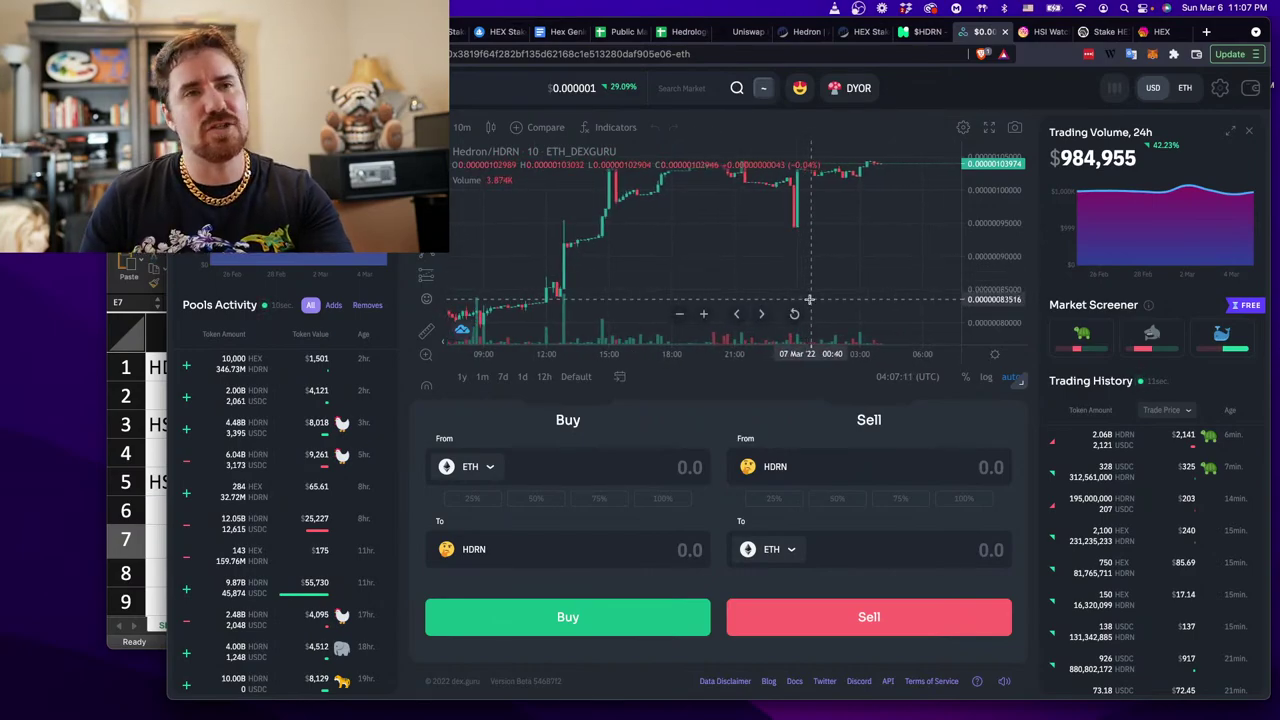
{"action": "scroll", "coordinate": [810, 298], "scroll_direction": "down", "scroll_amount": 5}
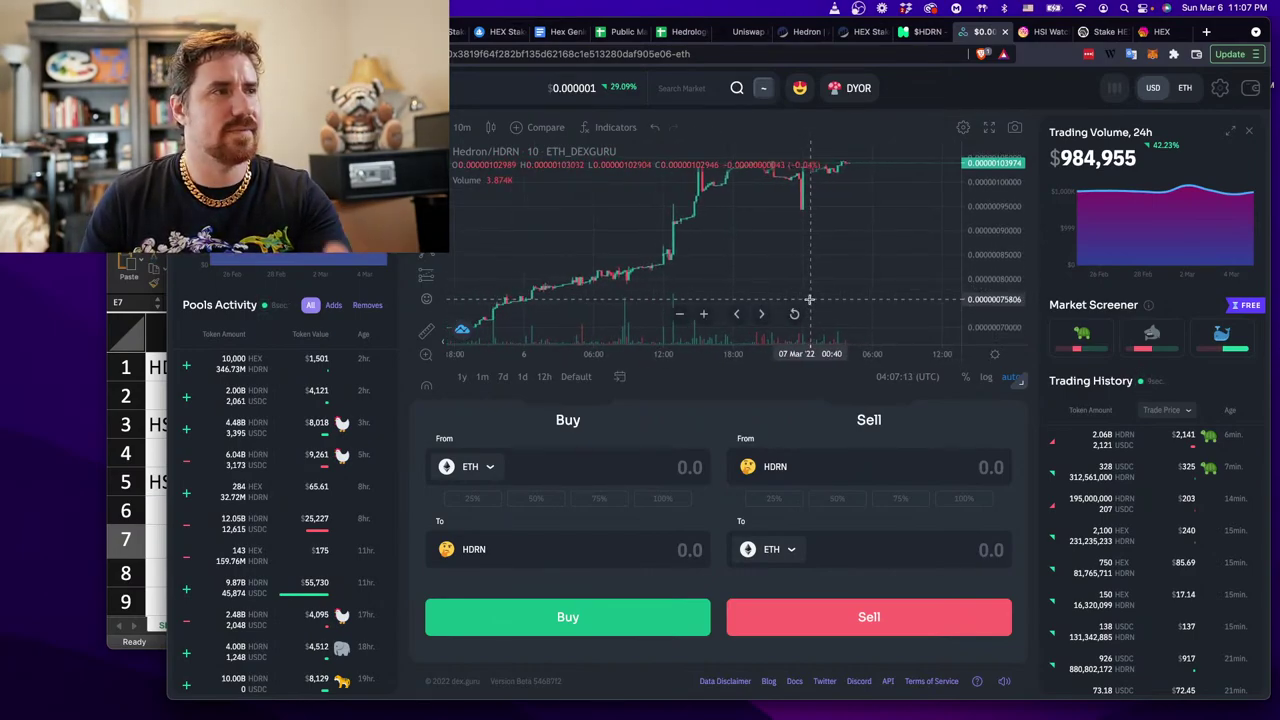
{"action": "scroll", "coordinate": [810, 298], "scroll_direction": "down", "scroll_amount": 3}
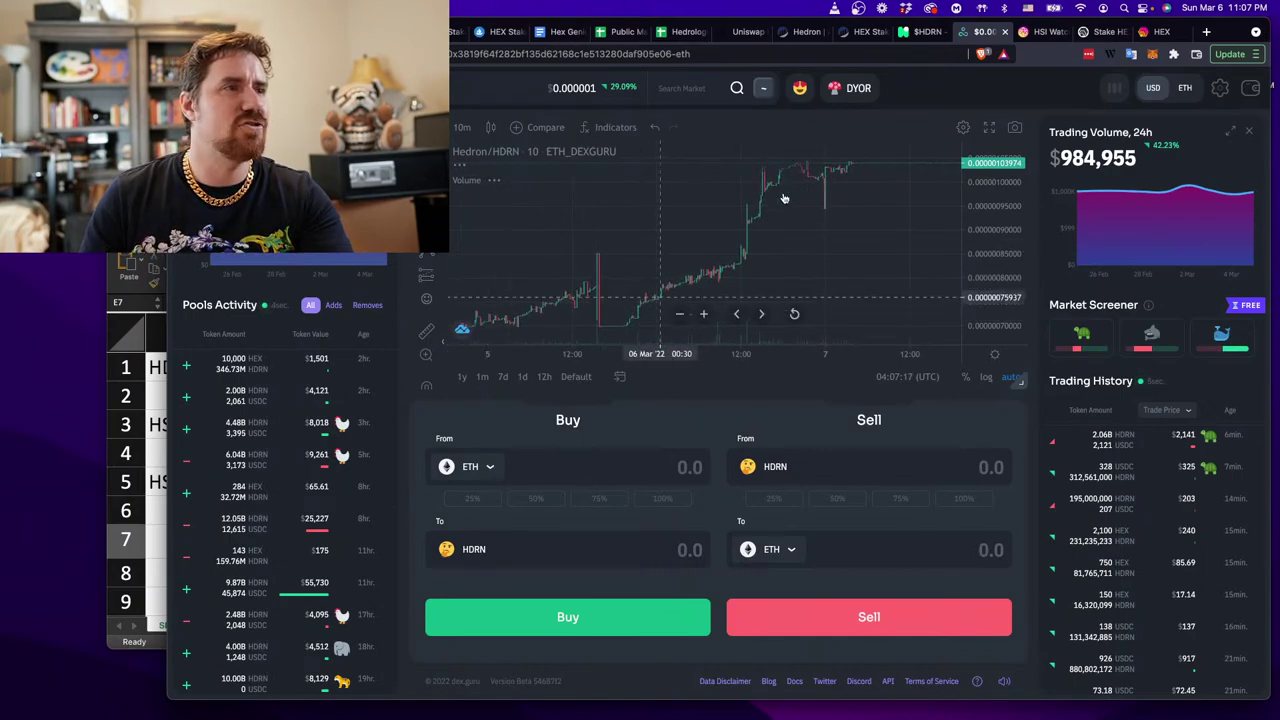
Examine the full Hedron/HDRN price history on the 10-minute chart, back to the start of trading around 26 February.
{"action": "scroll", "coordinate": [876, 309], "scroll_direction": "down", "scroll_amount": 4}
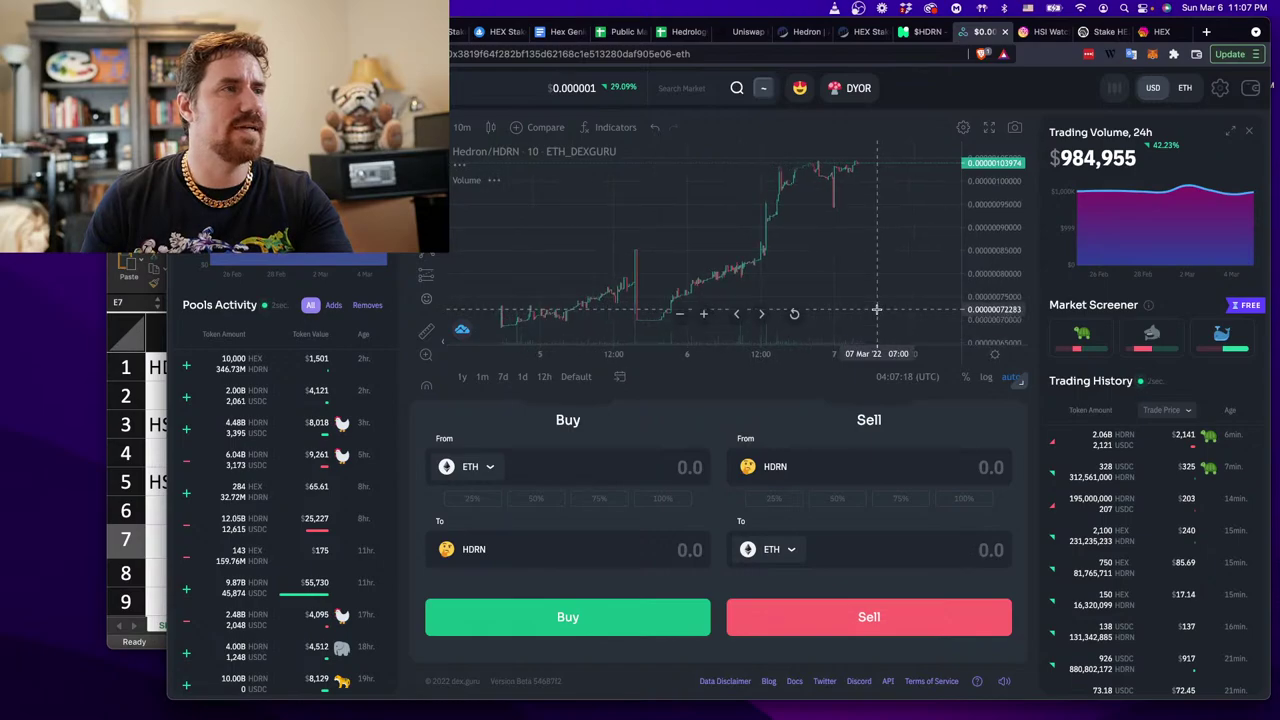
{"action": "scroll", "coordinate": [876, 309], "scroll_direction": "down", "scroll_amount": 4}
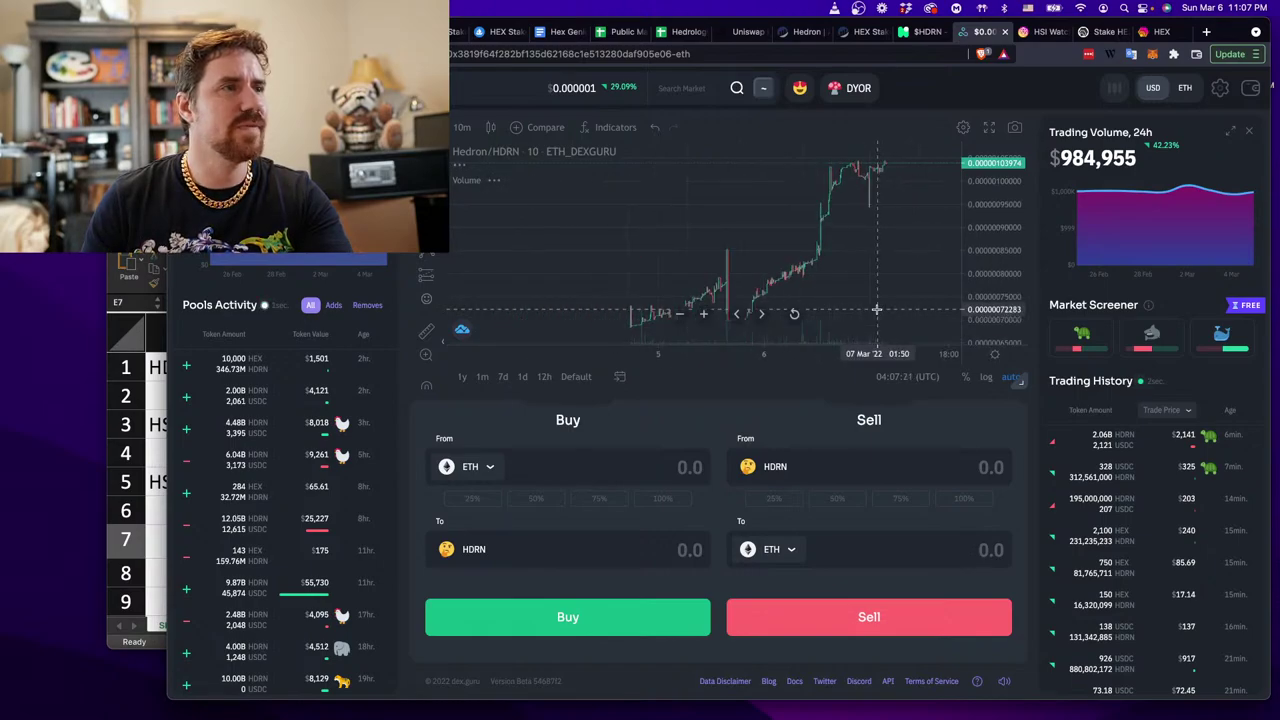
{"action": "scroll", "coordinate": [876, 309], "scroll_direction": "down", "scroll_amount": 5}
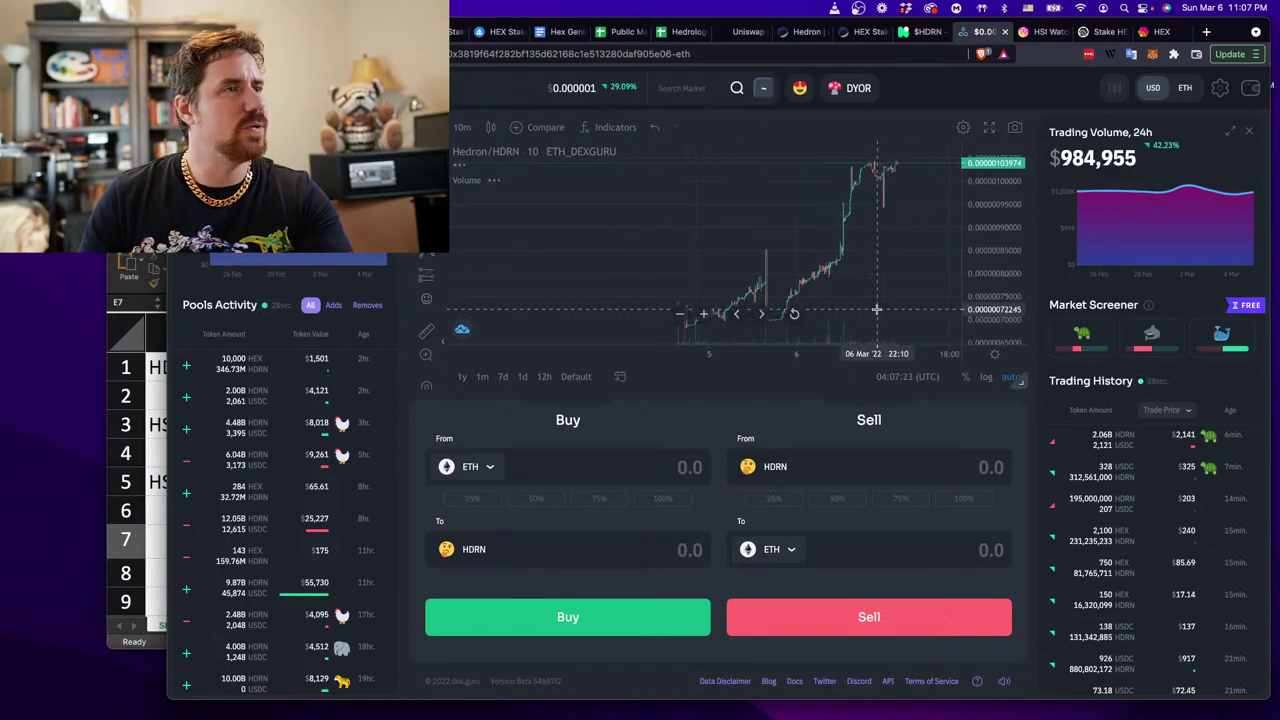
{"action": "scroll", "coordinate": [876, 309], "scroll_direction": "down", "scroll_amount": 5}
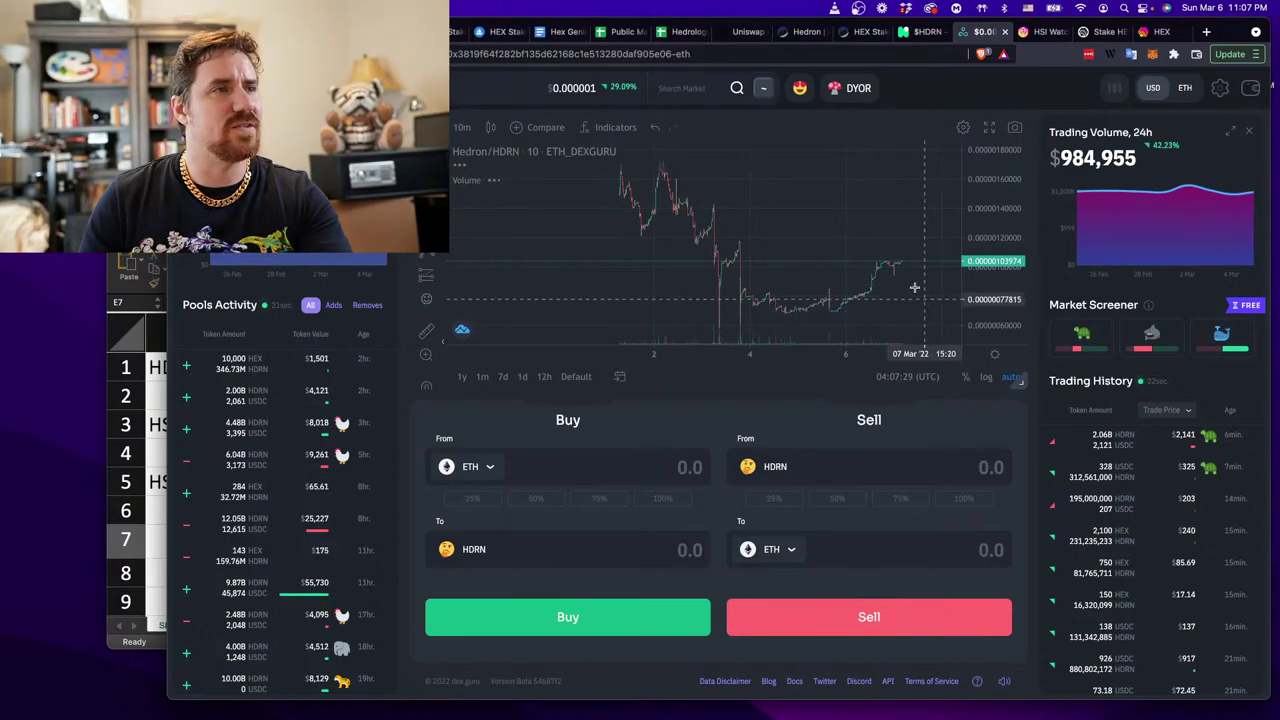
{"action": "scroll", "coordinate": [904, 278], "scroll_direction": "down", "scroll_amount": 5}
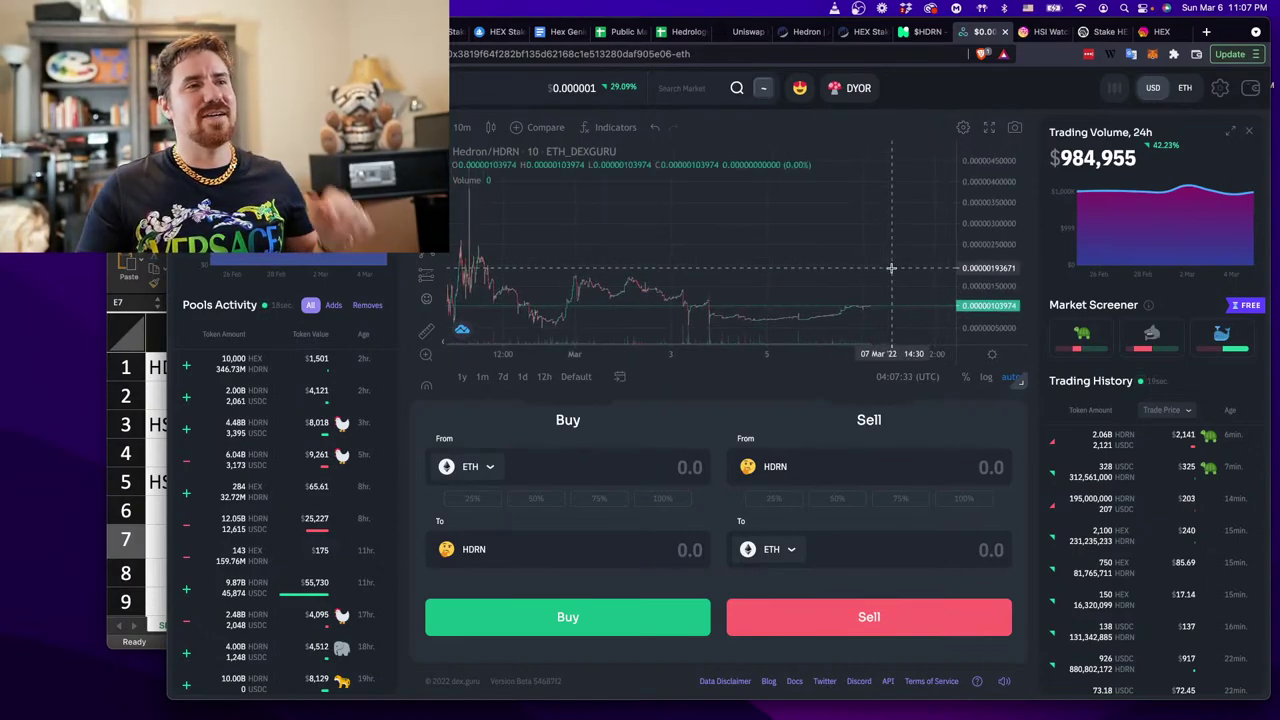
{"action": "scroll", "coordinate": [860, 260], "scroll_direction": "left", "scroll_amount": 3}
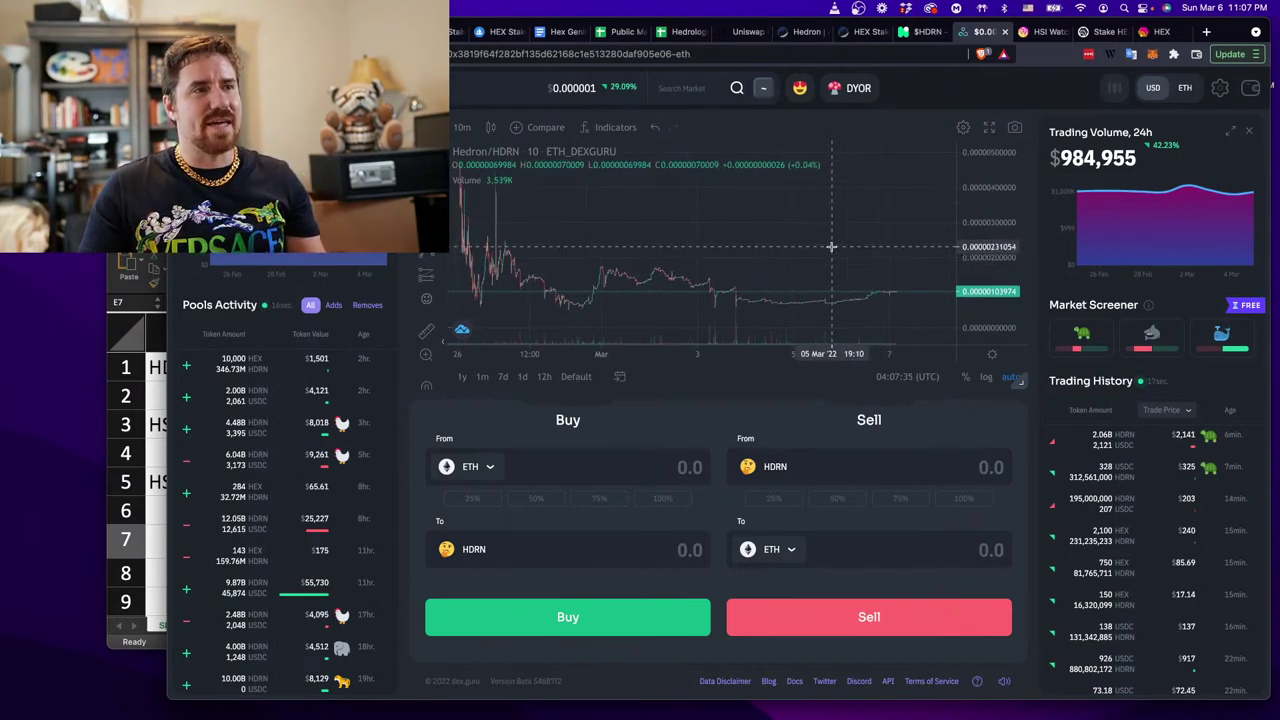
{"action": "scroll", "coordinate": [831, 246], "scroll_direction": "up", "scroll_amount": 2}
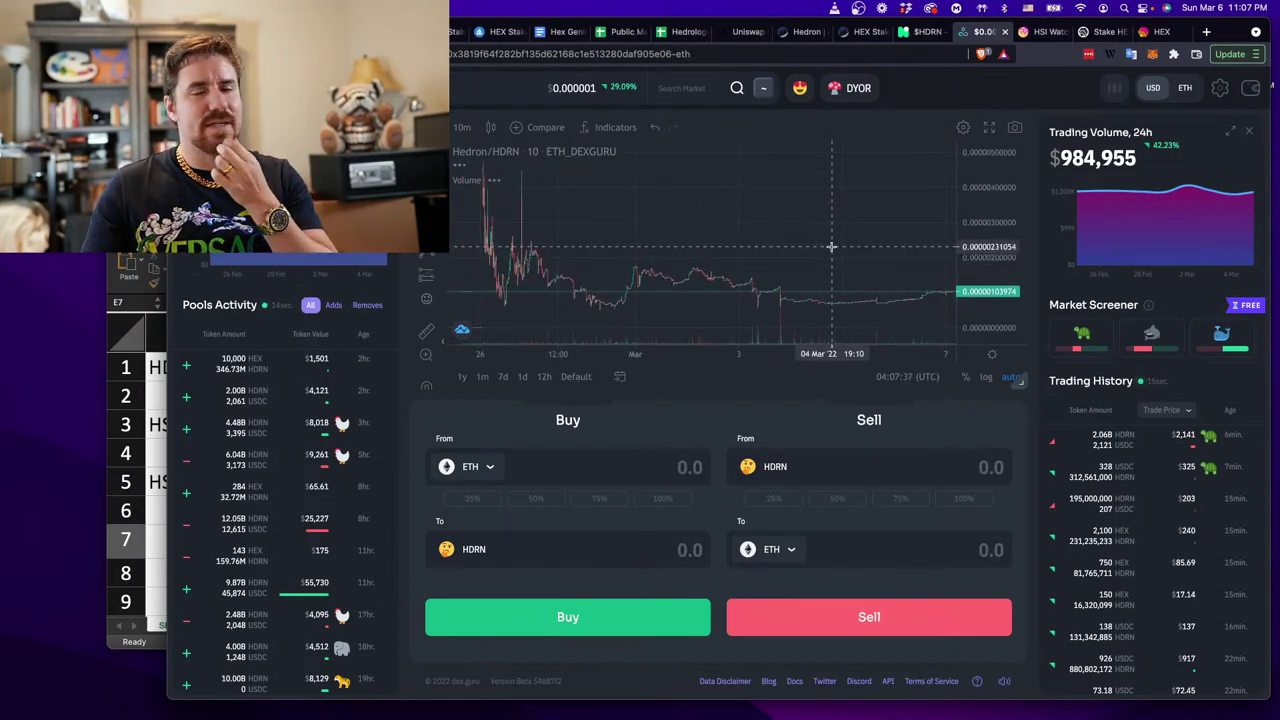